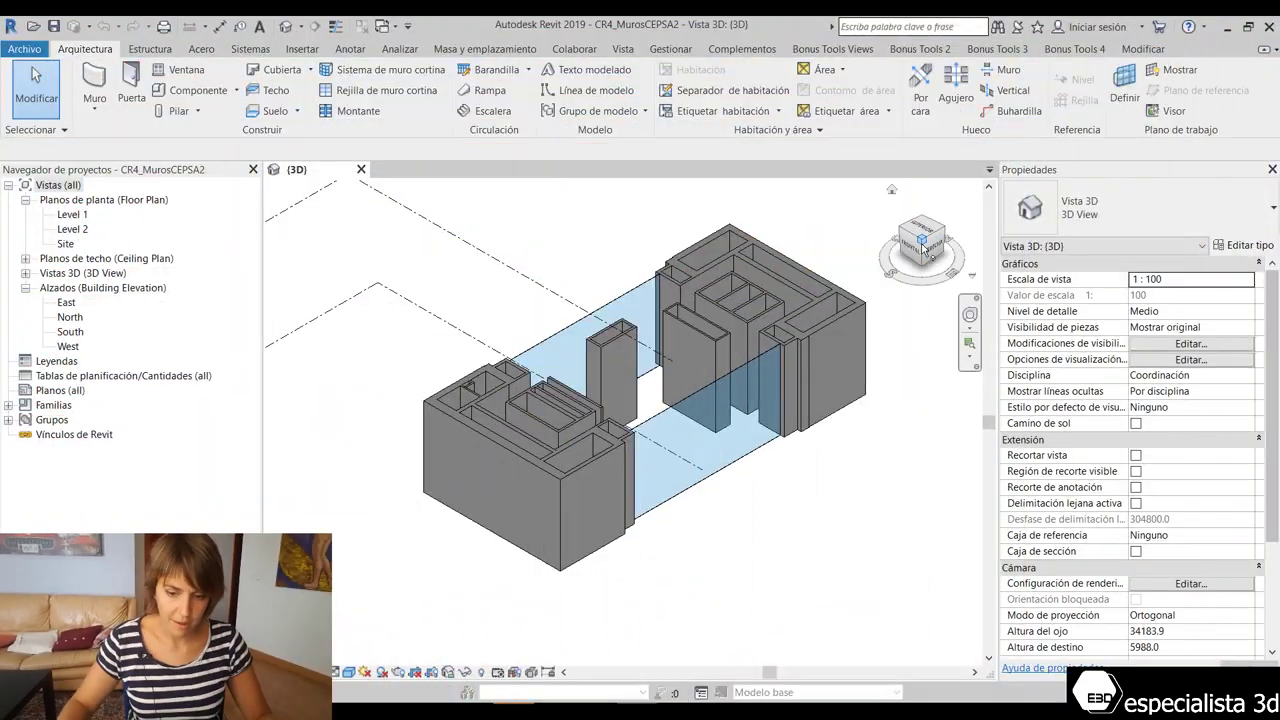
Orbit and zoom the 3D model to look at it from another side.
left_click_drag(922, 250, 935, 252)
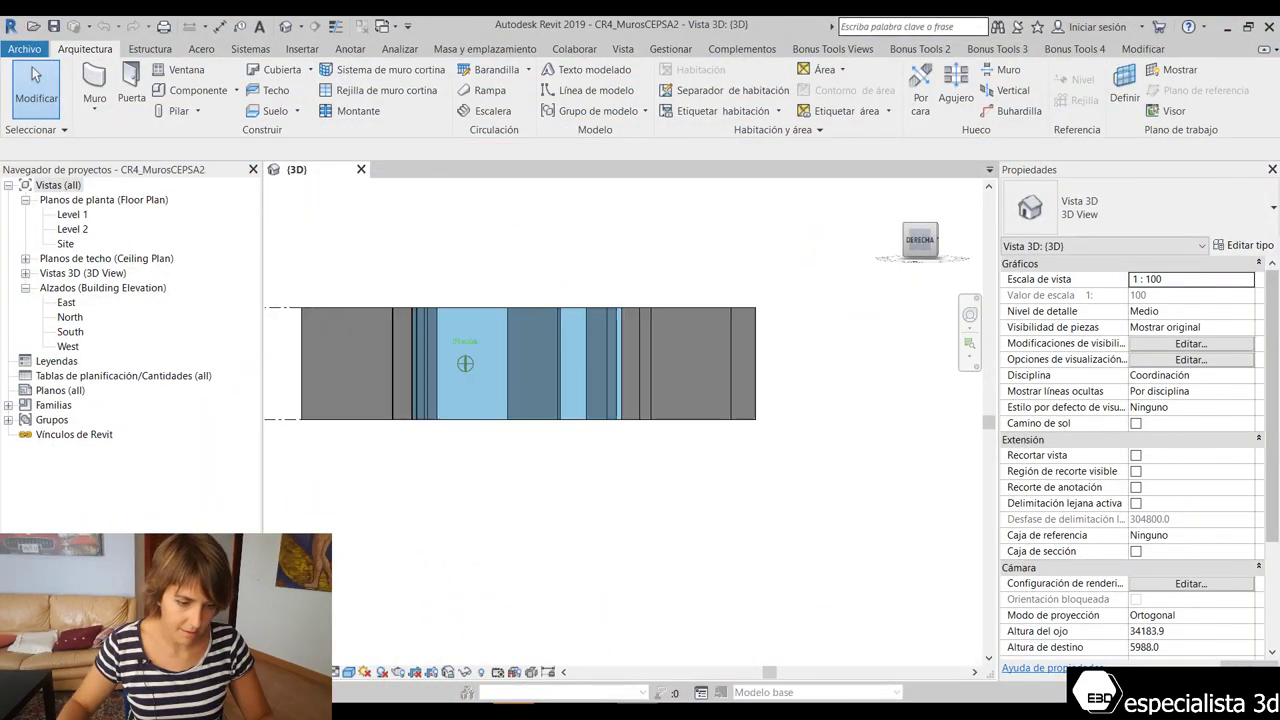
middle_click_drag(465, 362, 470, 365, "shift")
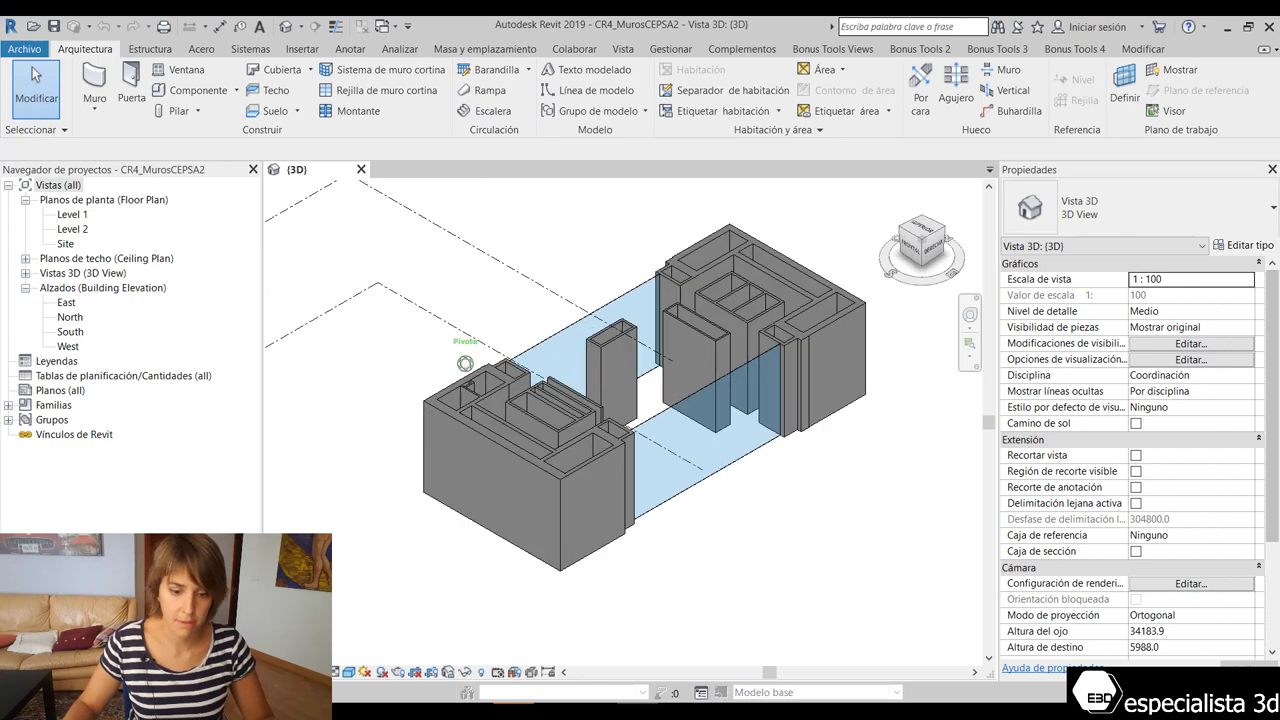
scroll(617, 364, "down", 2)
scroll(617, 364, "down", 2)
scroll(617, 364, "up", 4)
scroll(465, 424, "down", 2)
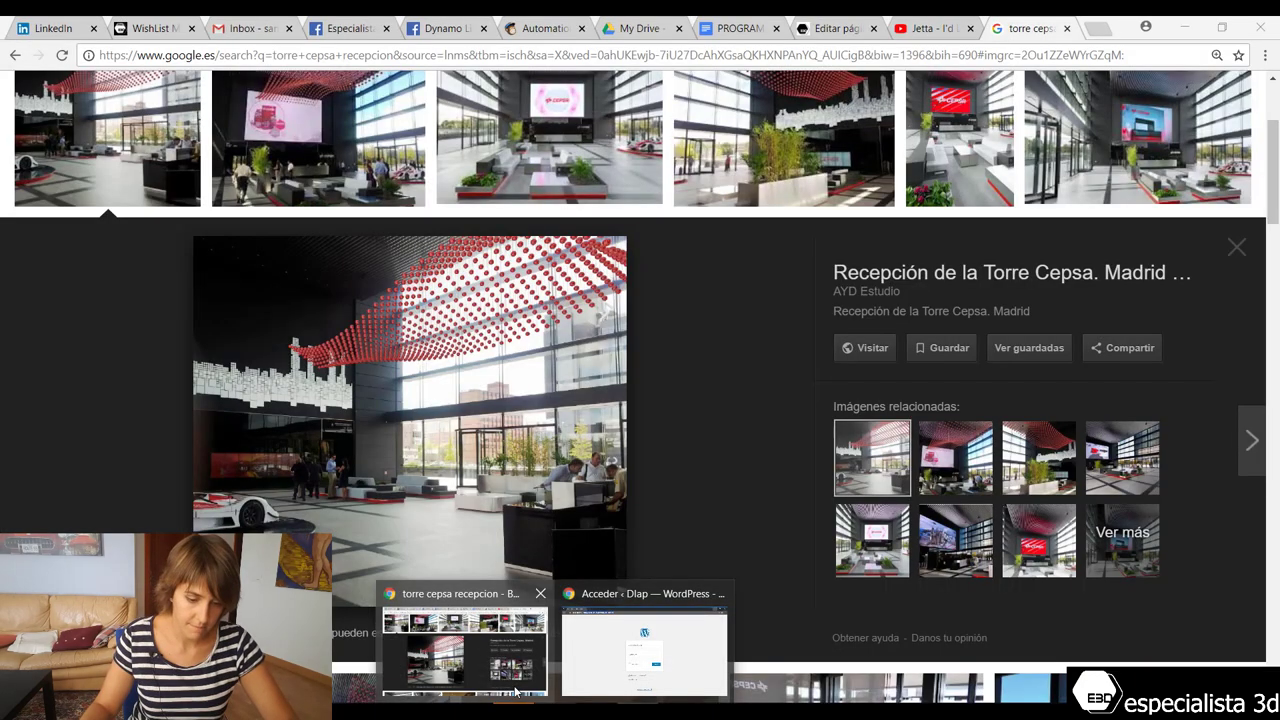
Look through the reference photos in the browser, then return to the Revit model.
left_click(515, 692)
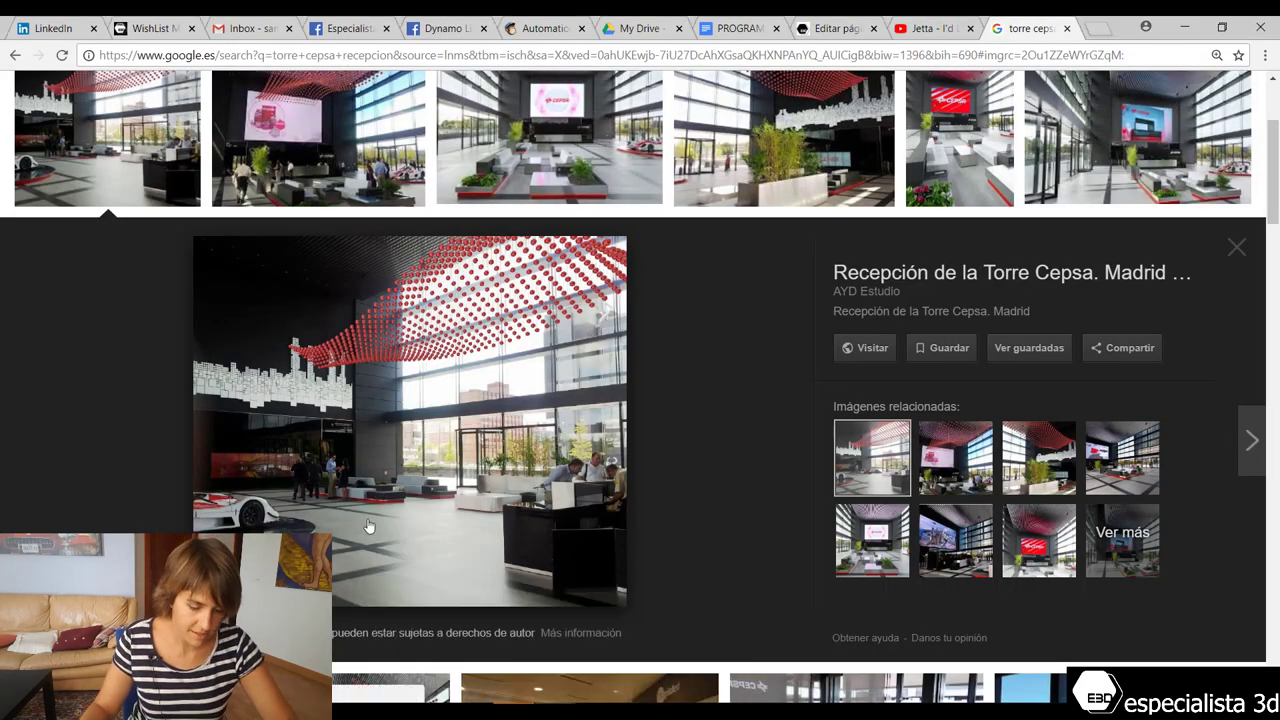
scroll(447, 432, "down", 1)
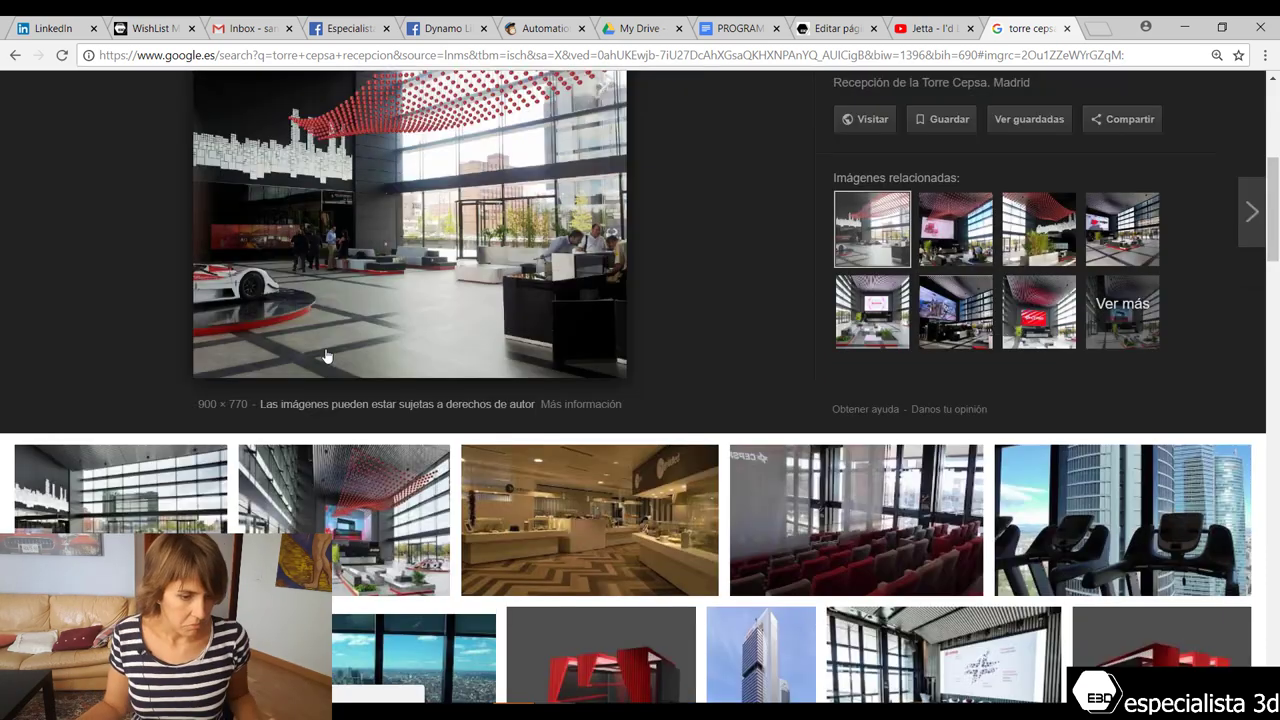
scroll(327, 356, "down", 1)
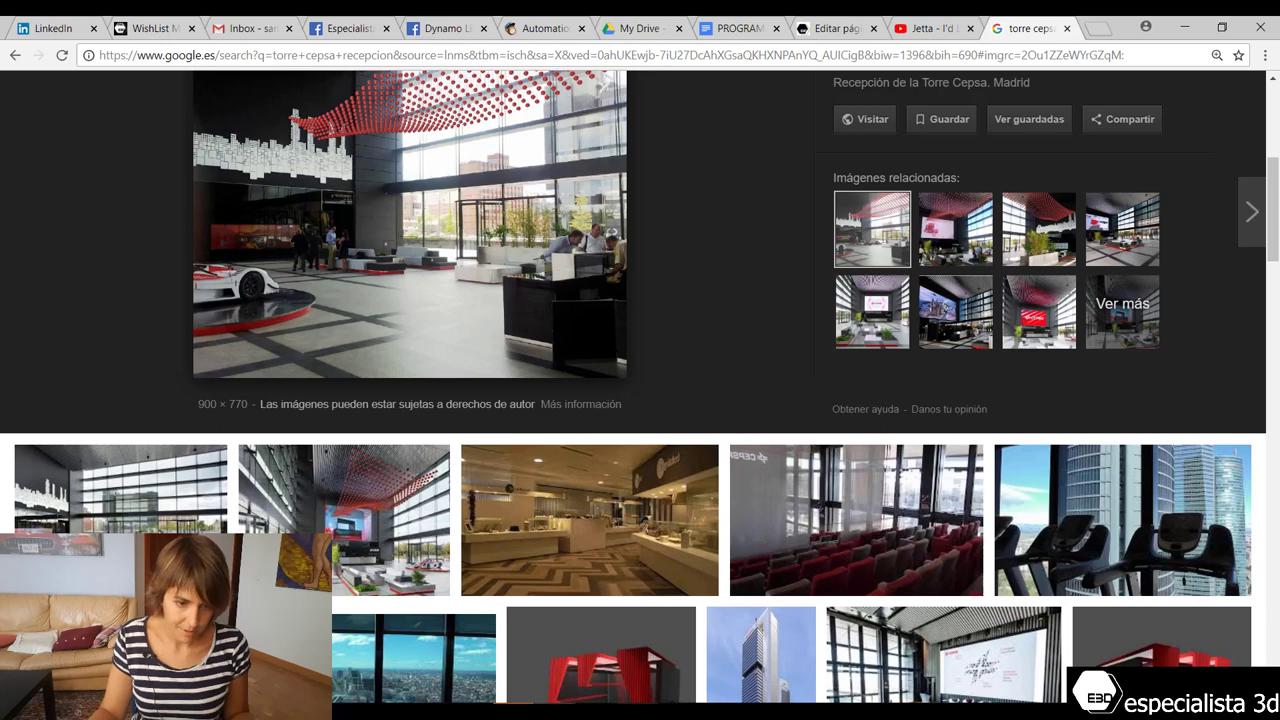
left_click(636, 645)
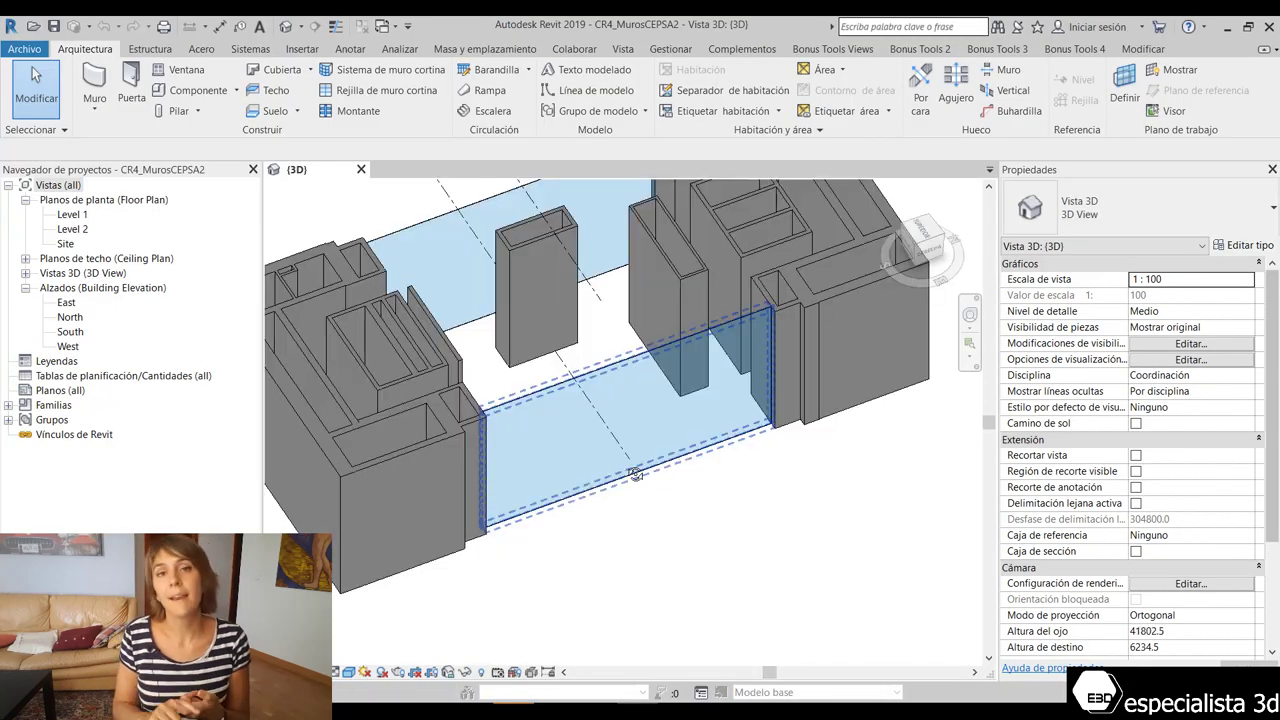
Show the whole Level 1 floor plan in view using Zoom to Fit (ZF).
double_click(88, 214)
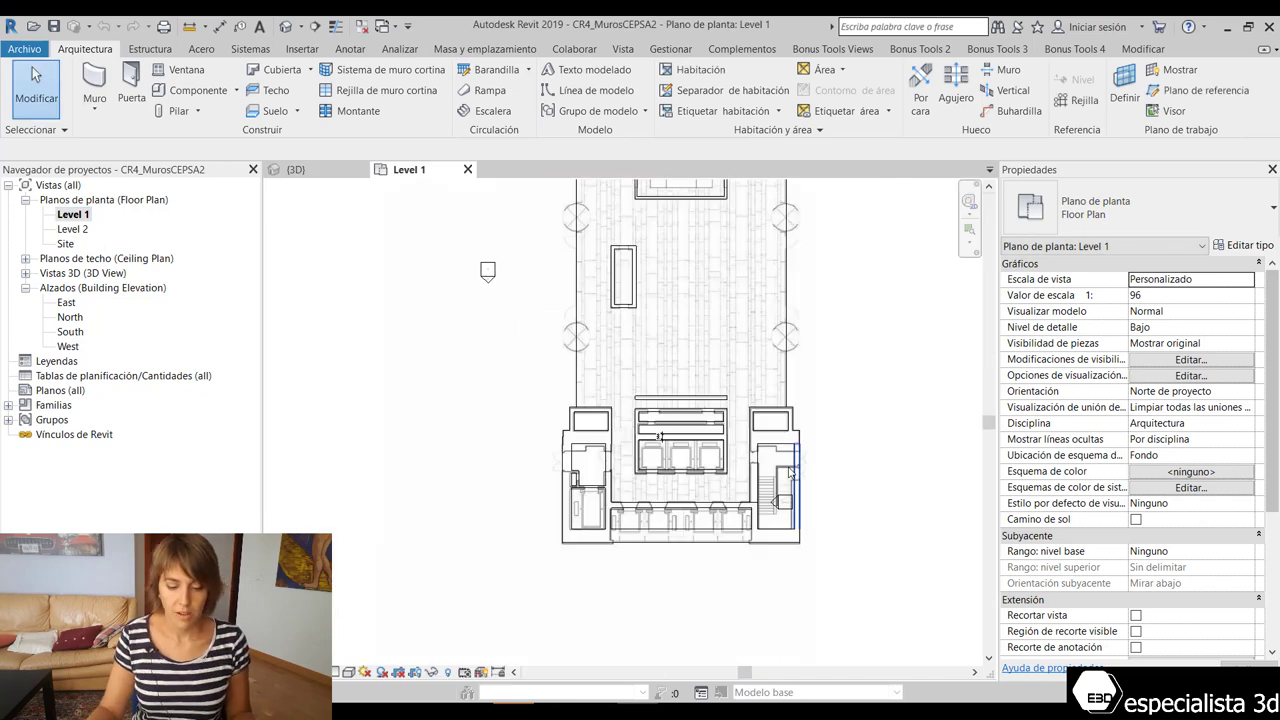
scroll(789, 470, "up", 3)
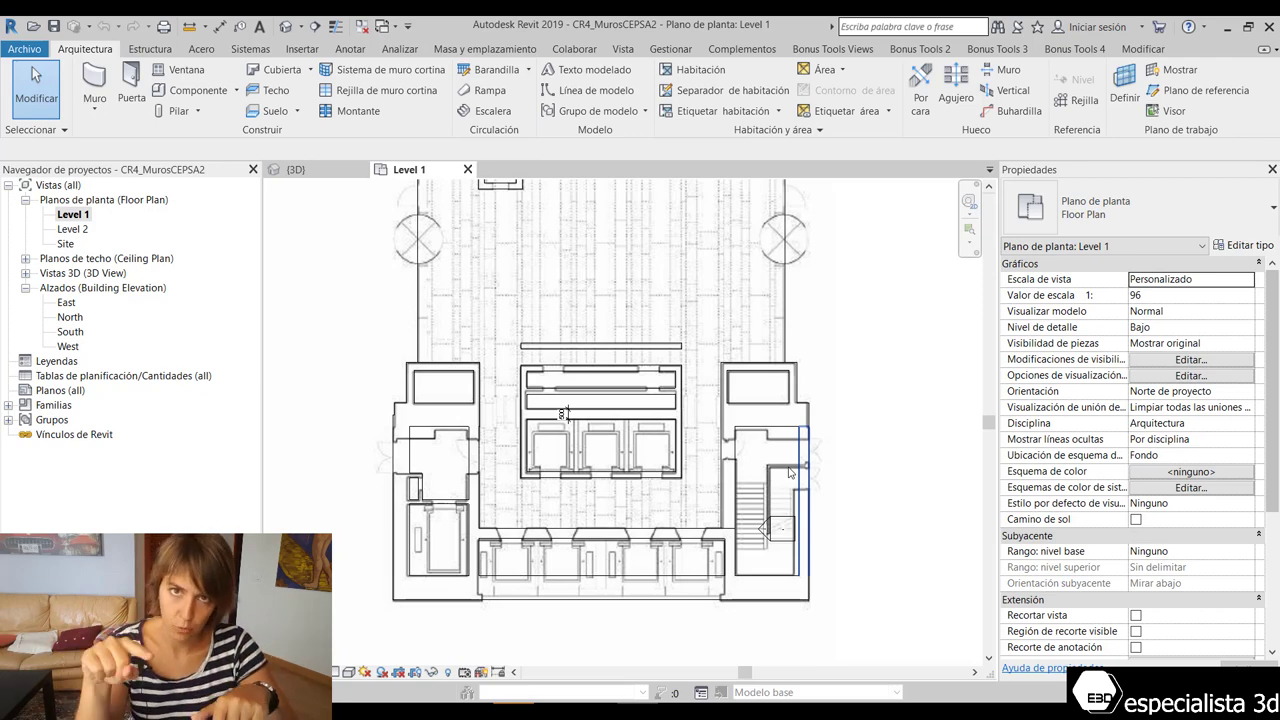
key("z")
key("f")
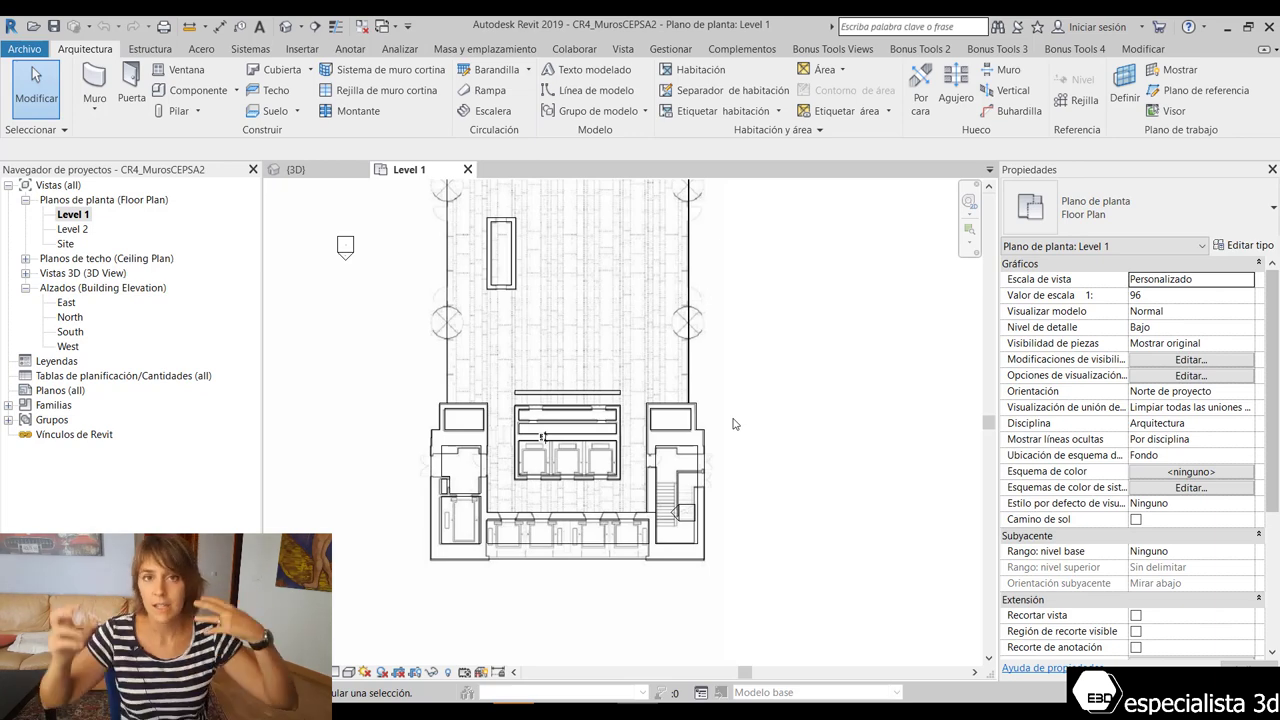
scroll(733, 424, "up", 1)
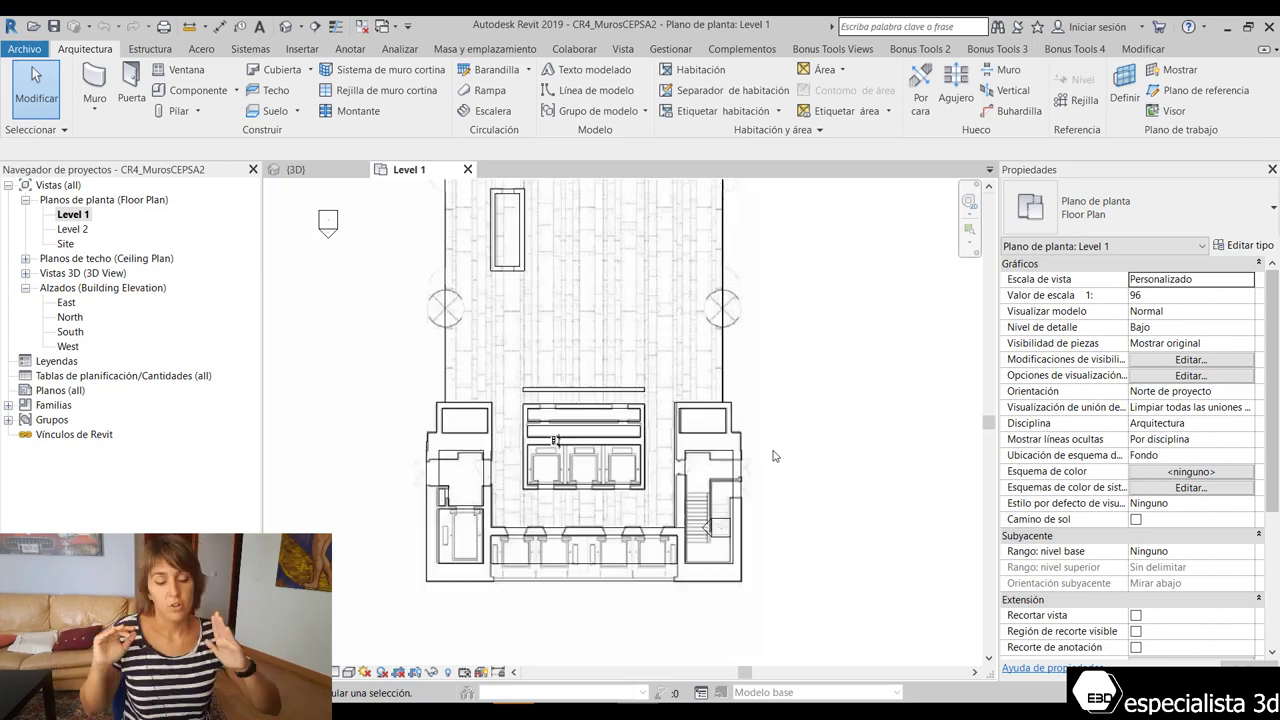
scroll(615, 412, "up", 3)
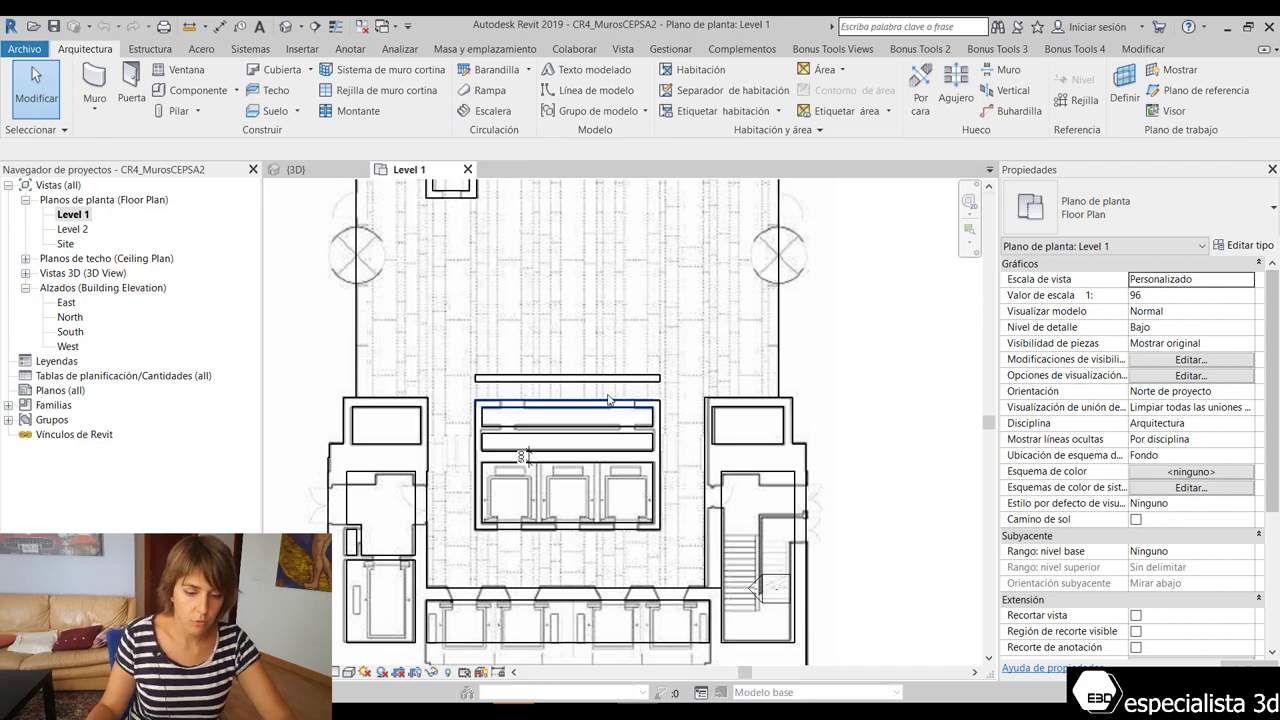
Rename the 8000 mm wall's 300 type to 300_MuroNegroBrillante in Type Properties.
left_click(608, 400)
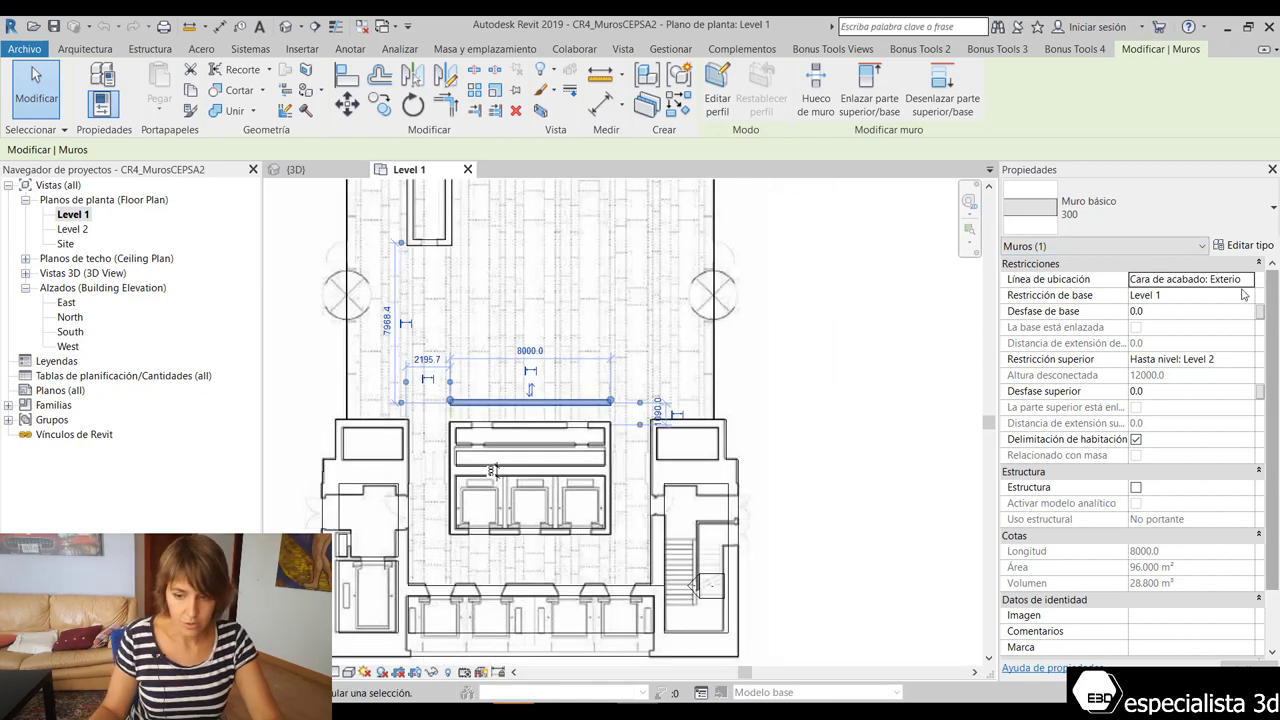
left_click(1246, 245)
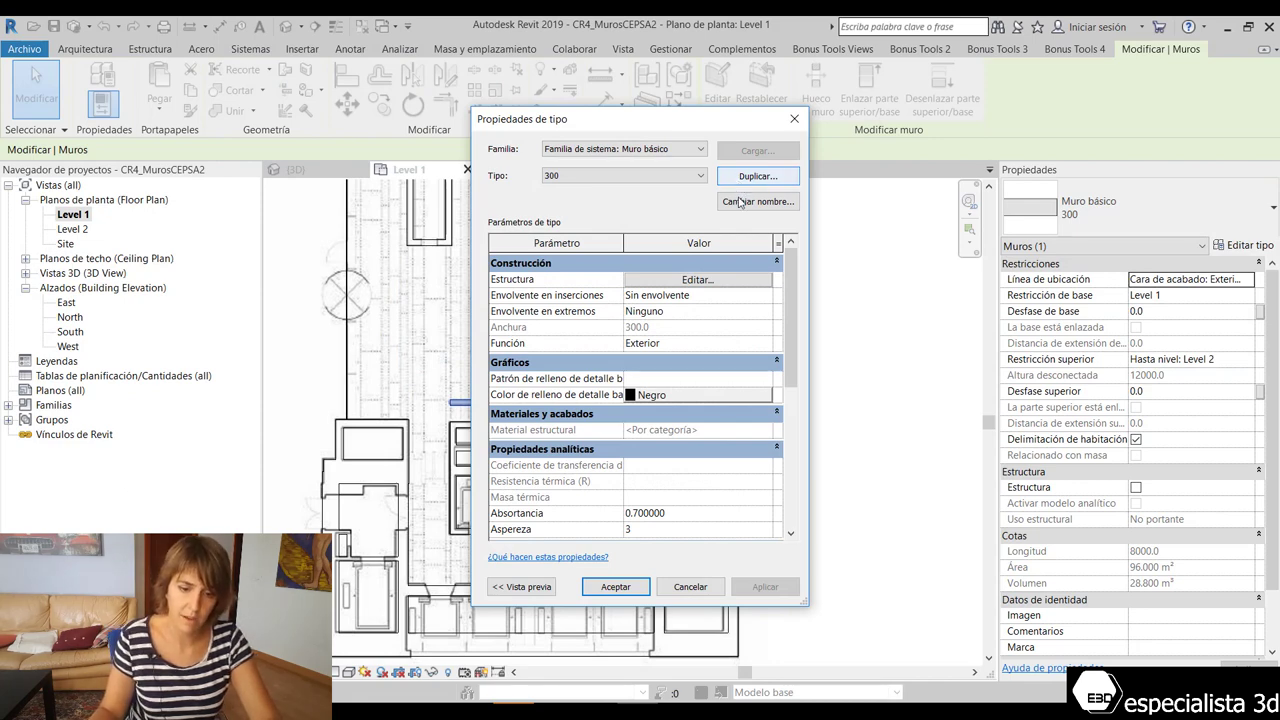
left_click(739, 202)
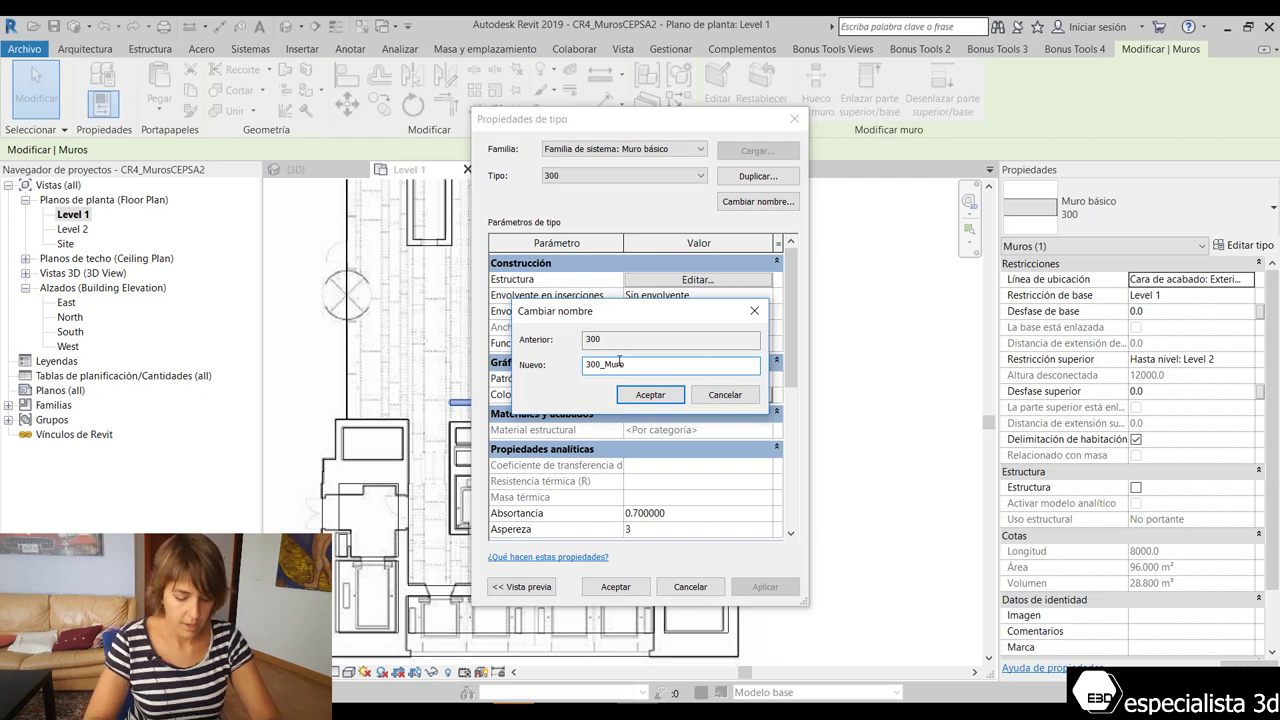
type("rillante")
key("Return")
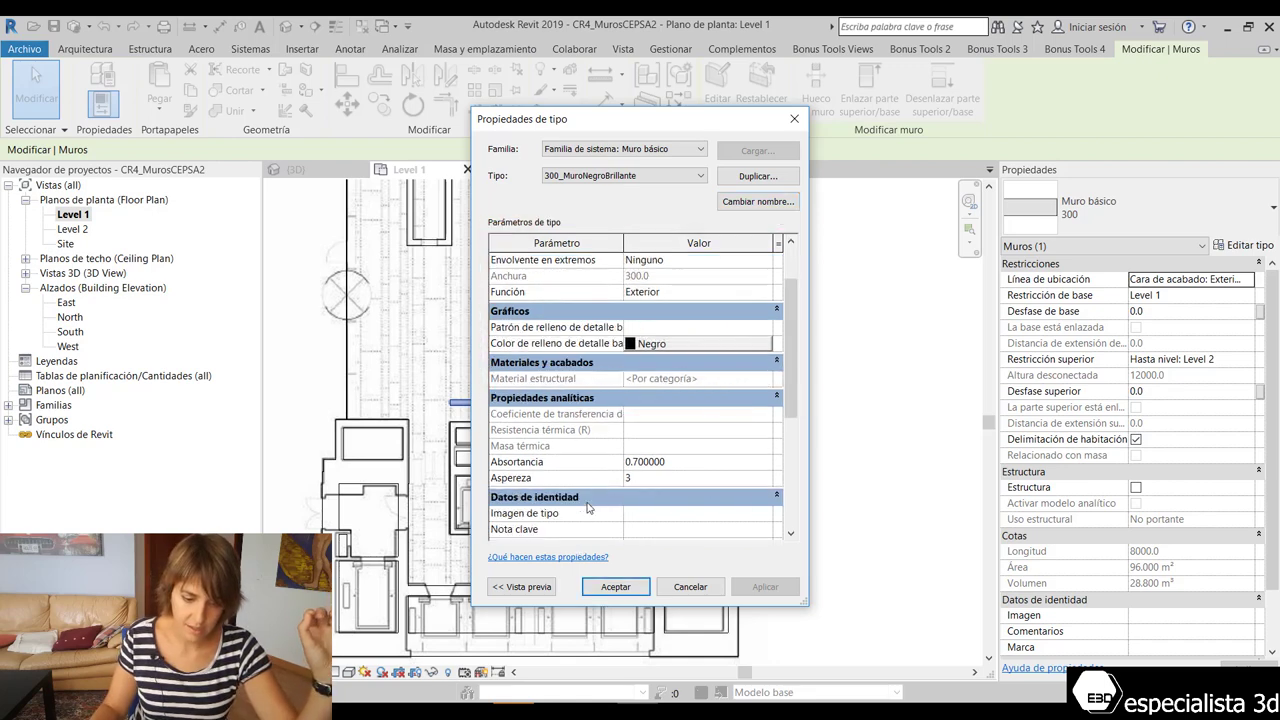
Scroll the type parameters and start editing the wall type's URL value.
scroll(544, 397, "down", 1)
scroll(544, 397, "down", 1)
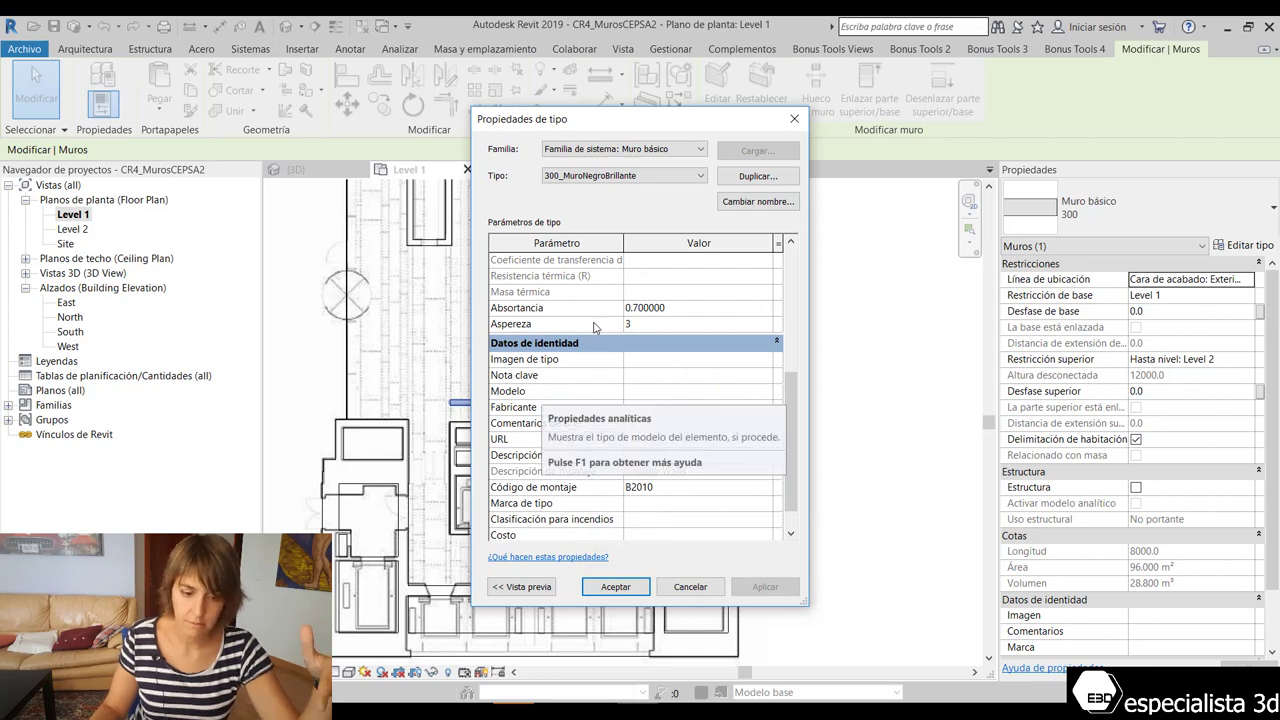
scroll(560, 432, "down", 1)
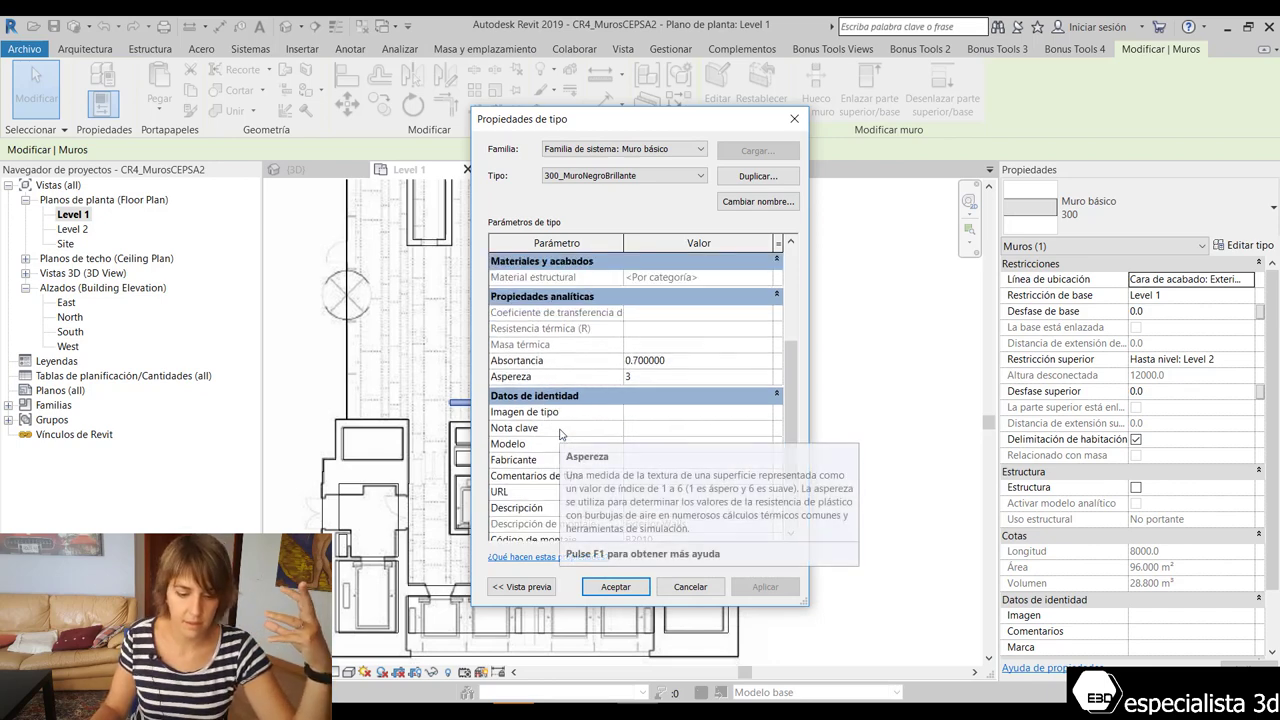
scroll(560, 432, "down", 2)
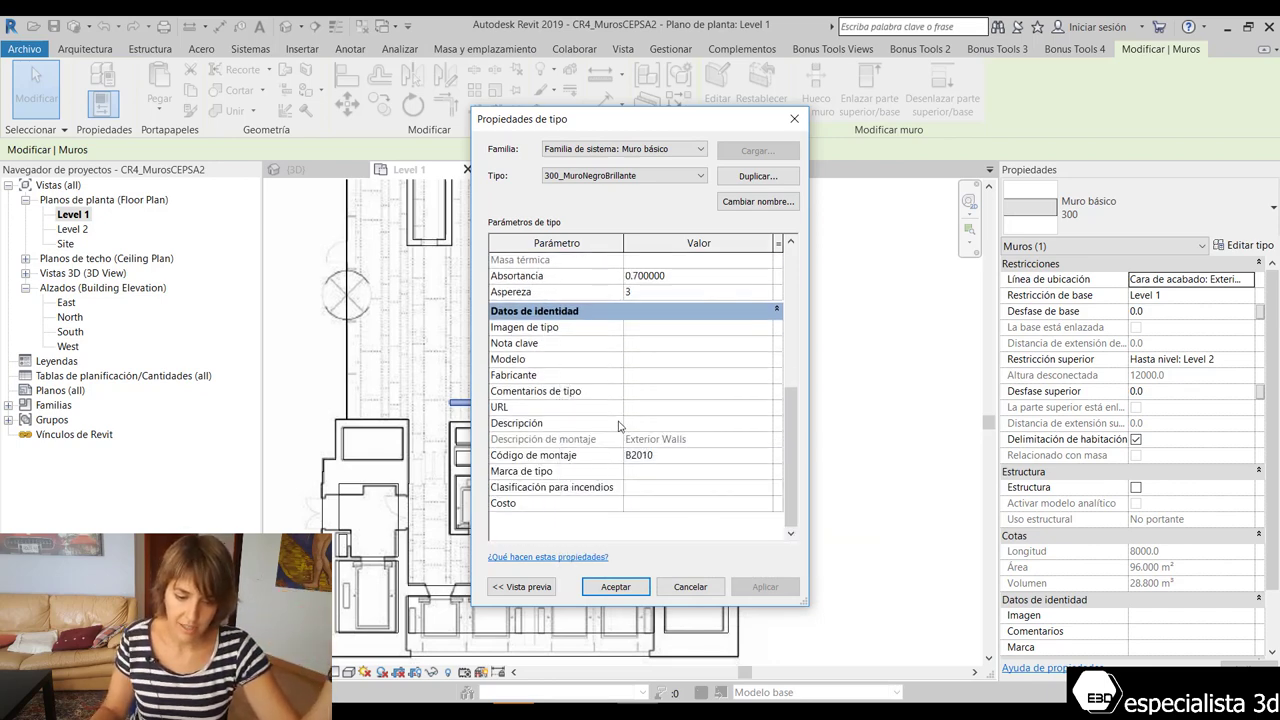
left_click(762, 407)
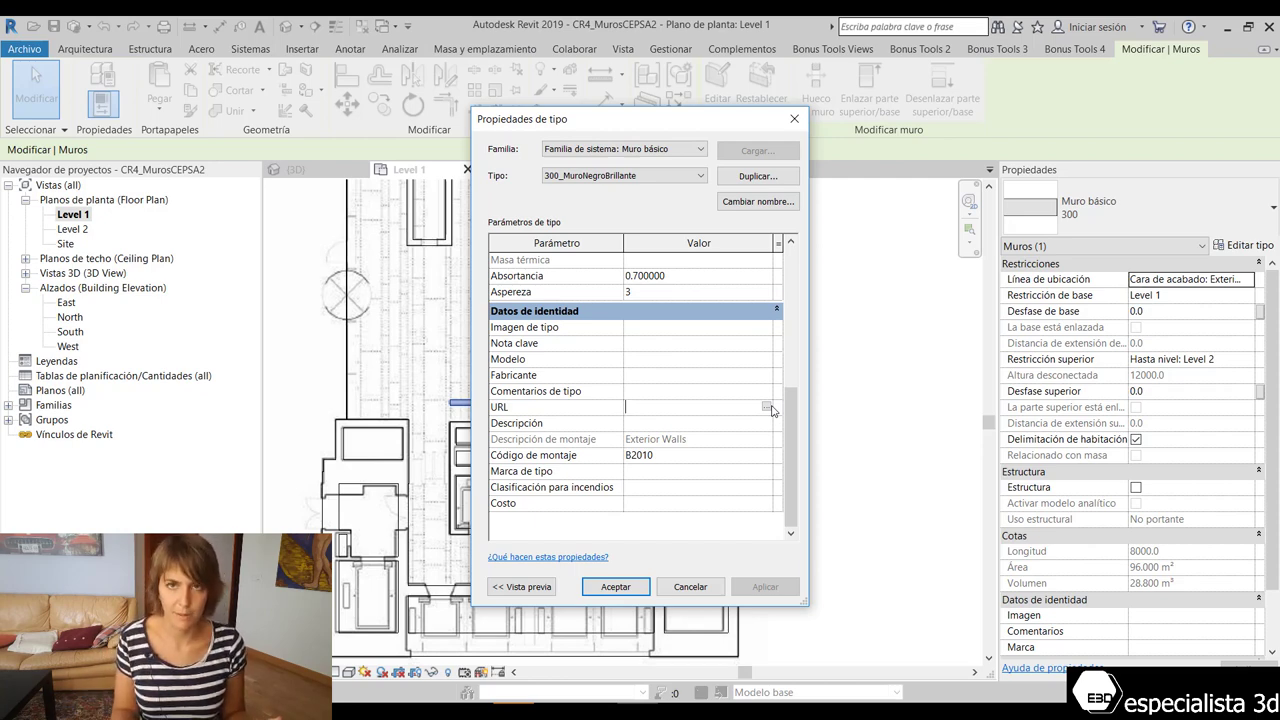
scroll(728, 428, "up", 5)
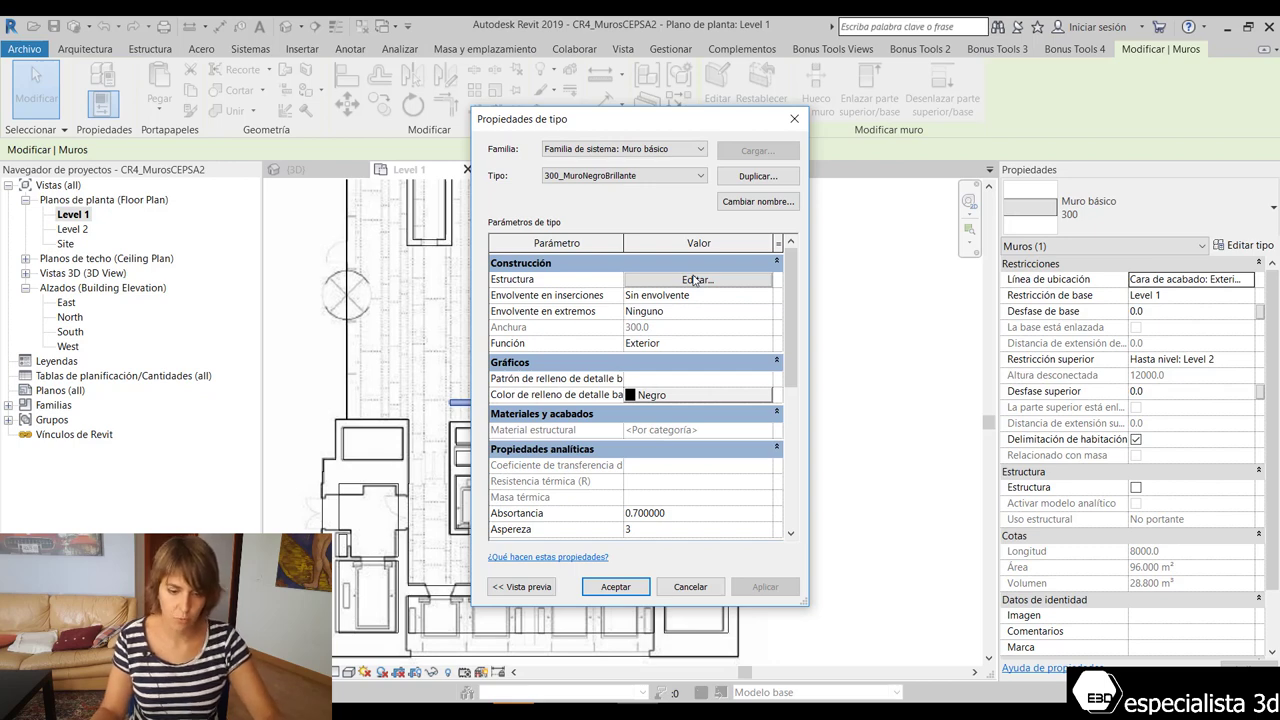
Enlarge the Editar montaje layer editor and insert a new layer above the 300 structure.
left_click(695, 280)
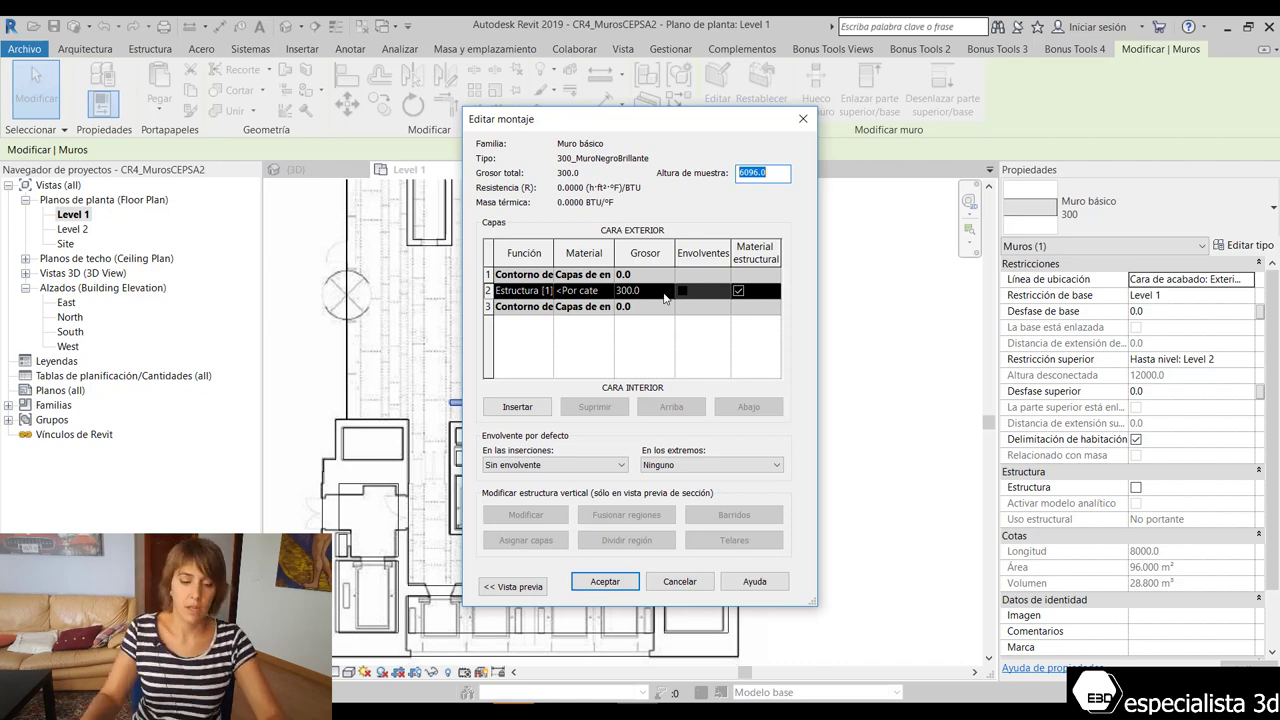
left_click_drag(748, 130, 625, 122)
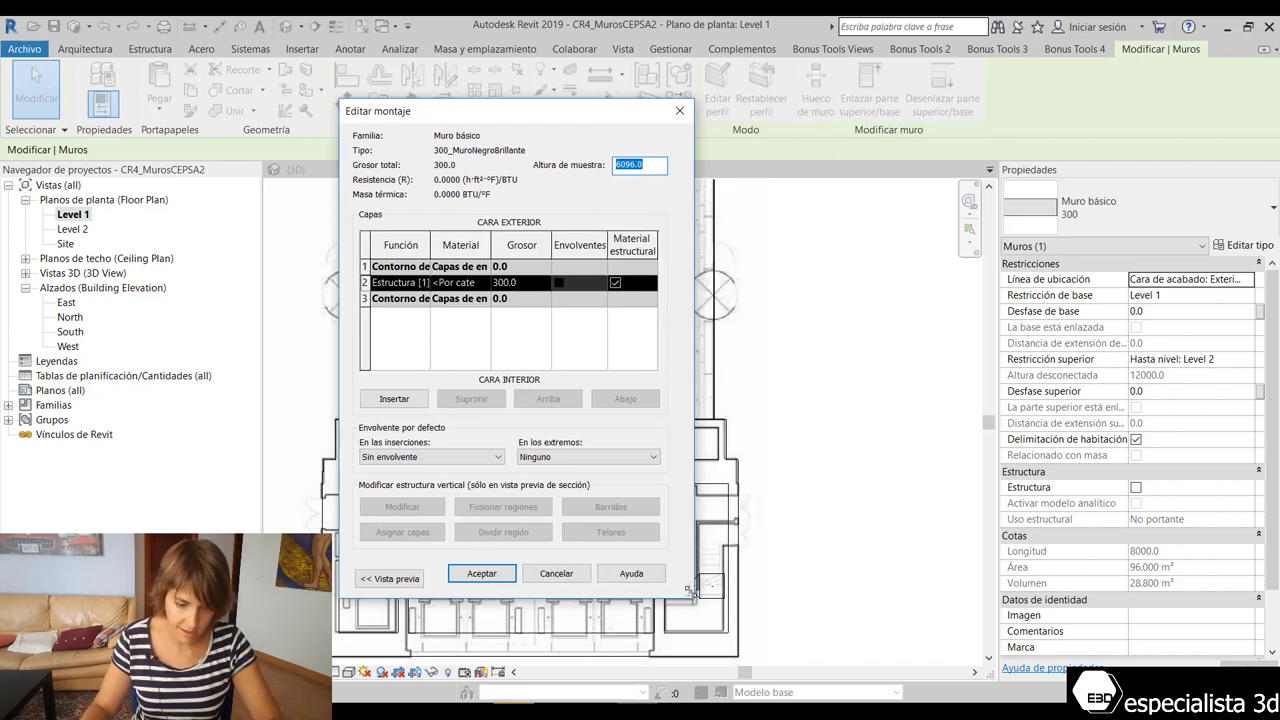
left_click_drag(690, 592, 948, 622)
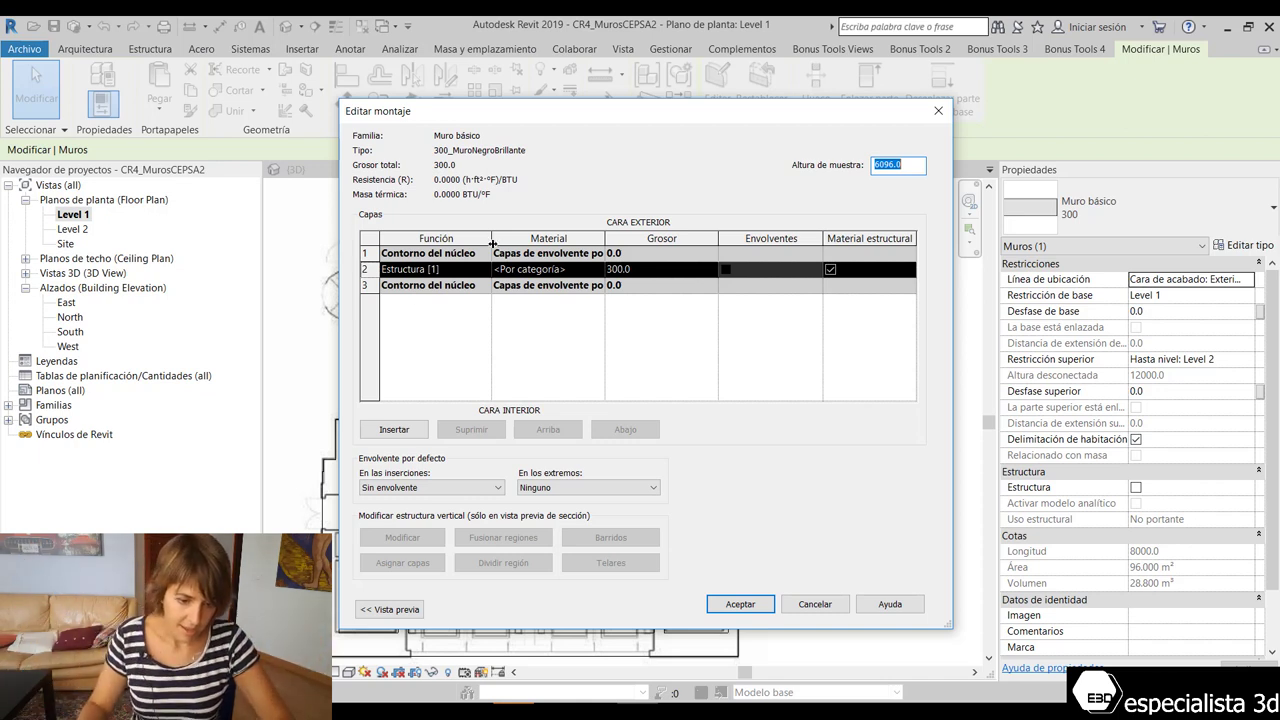
left_click(399, 430)
left_click(487, 270)
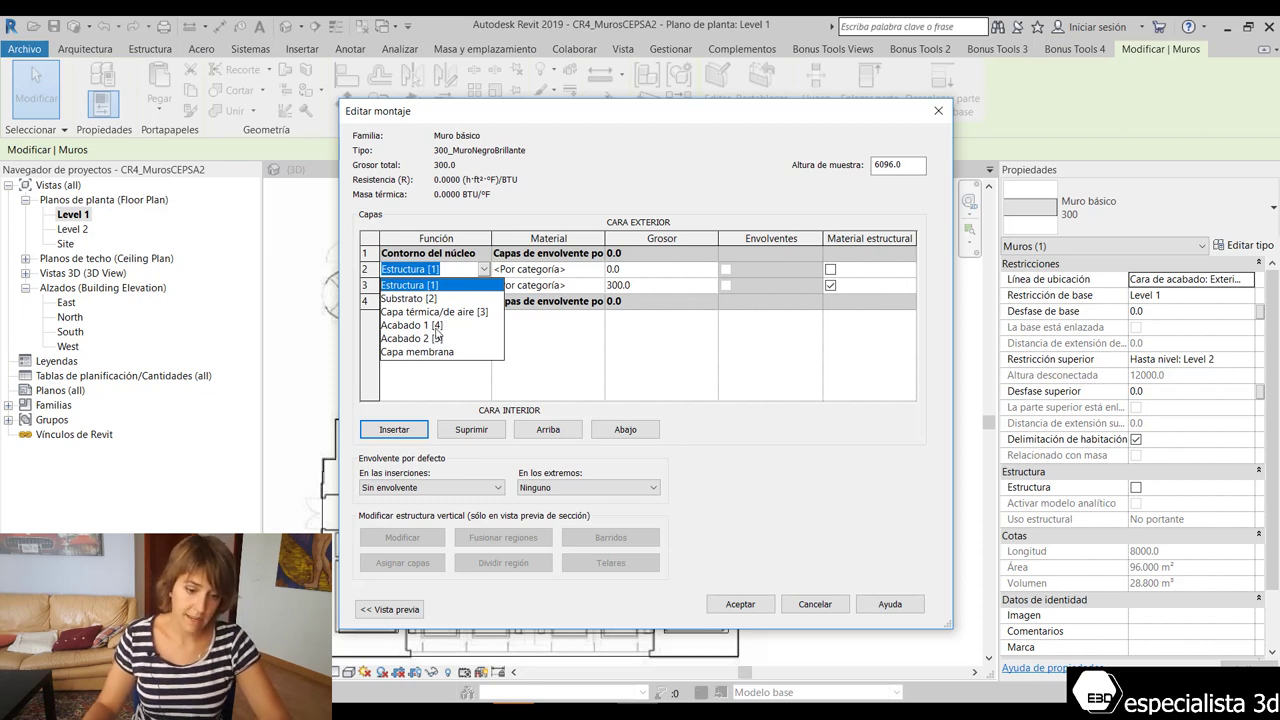
Put a 40 mm Acabado 1 layer on the exterior face and reduce the core to 120.
left_click(435, 328)
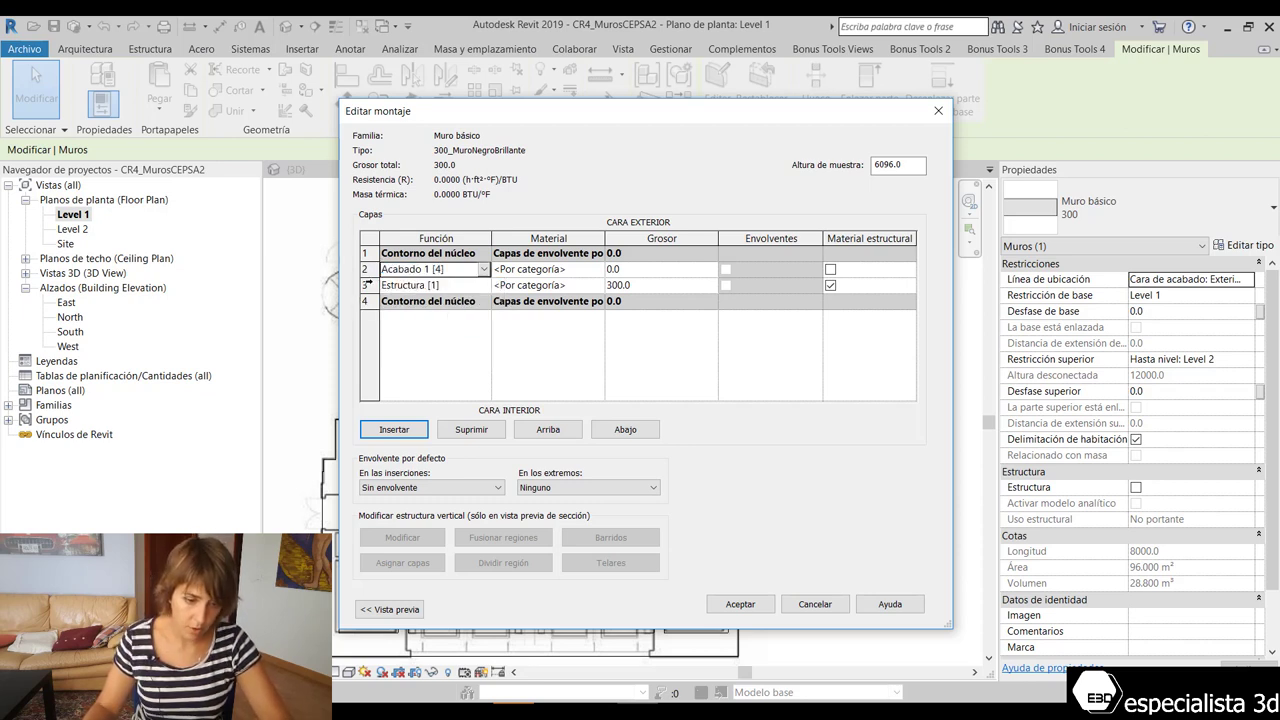
left_click(366, 270)
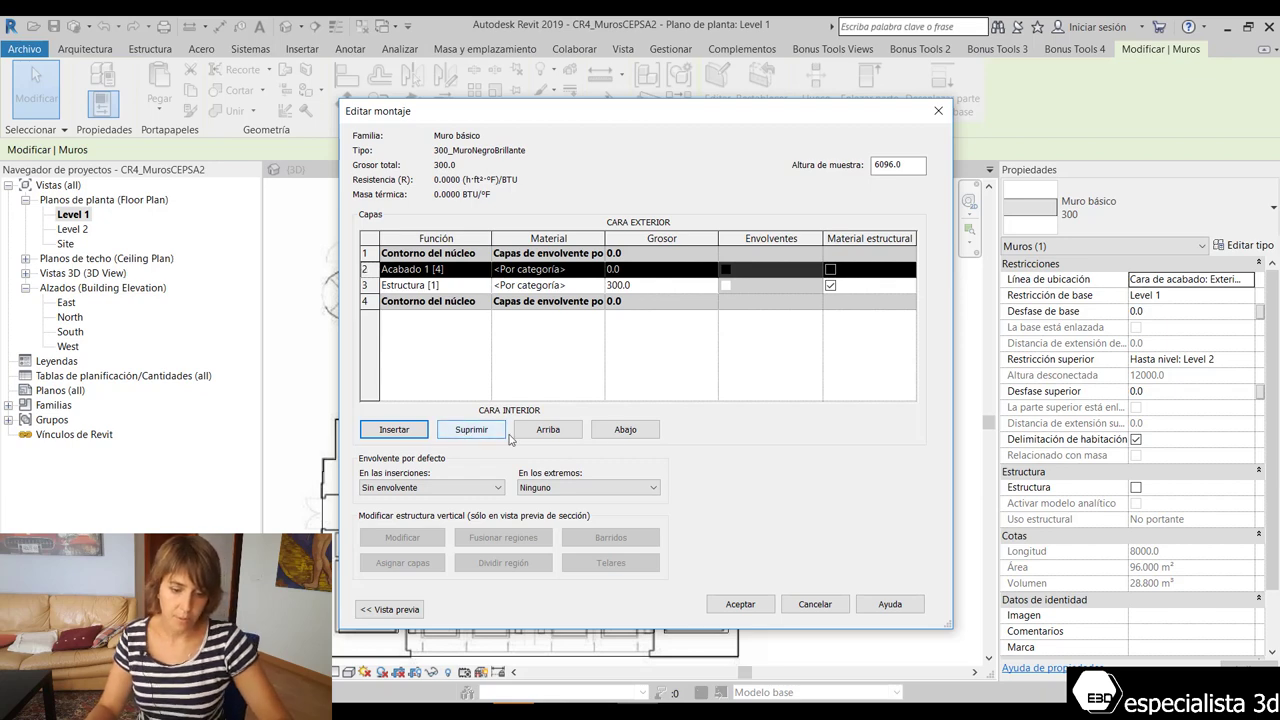
left_click(570, 435)
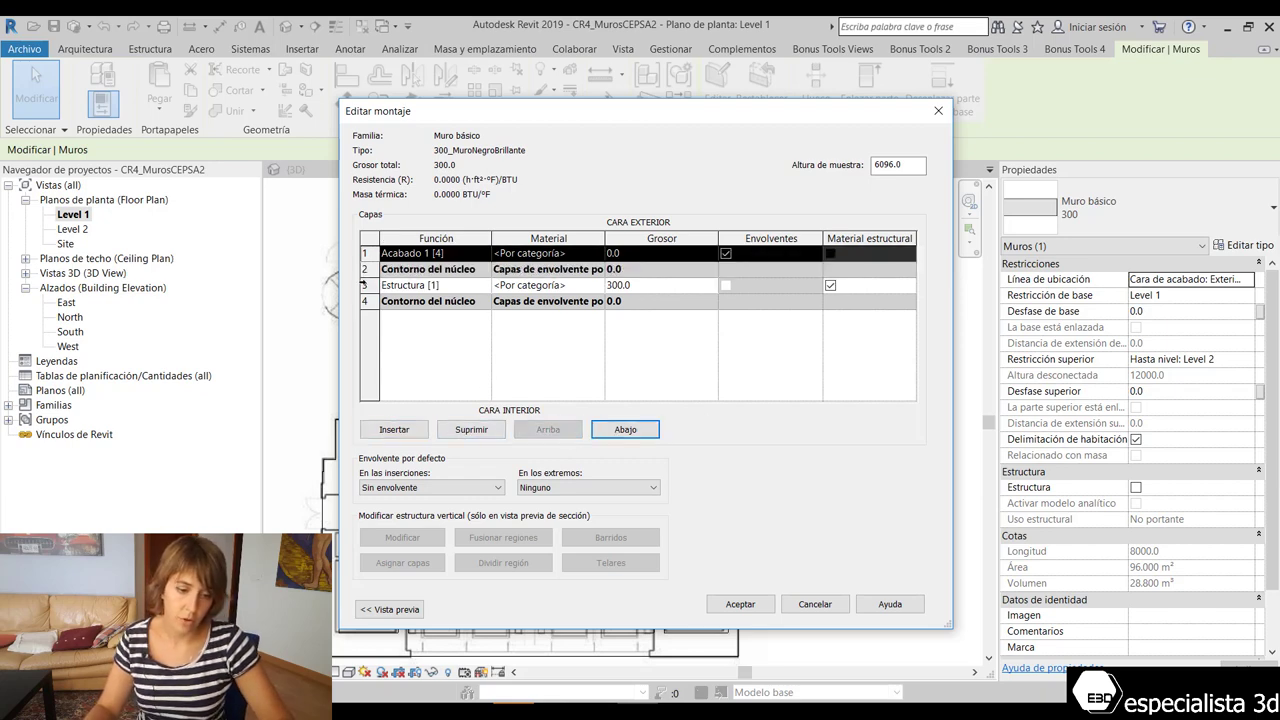
left_click(632, 257)
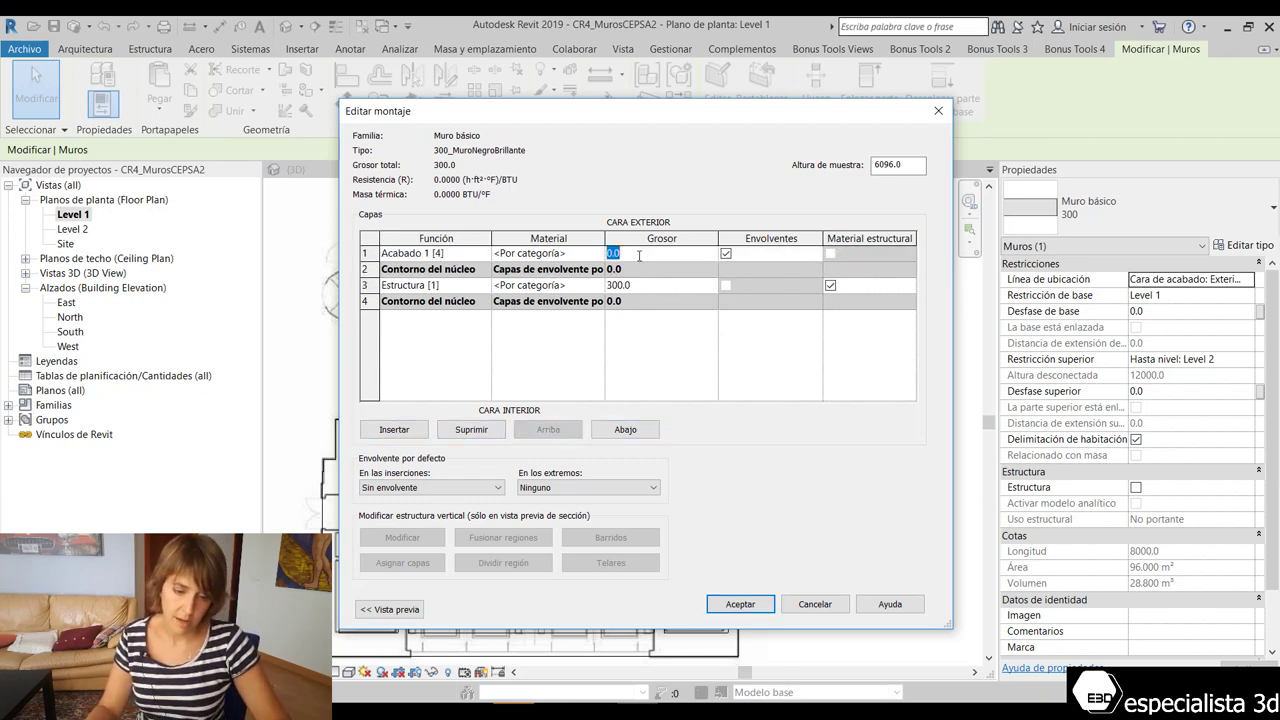
left_click(641, 290)
type("1")
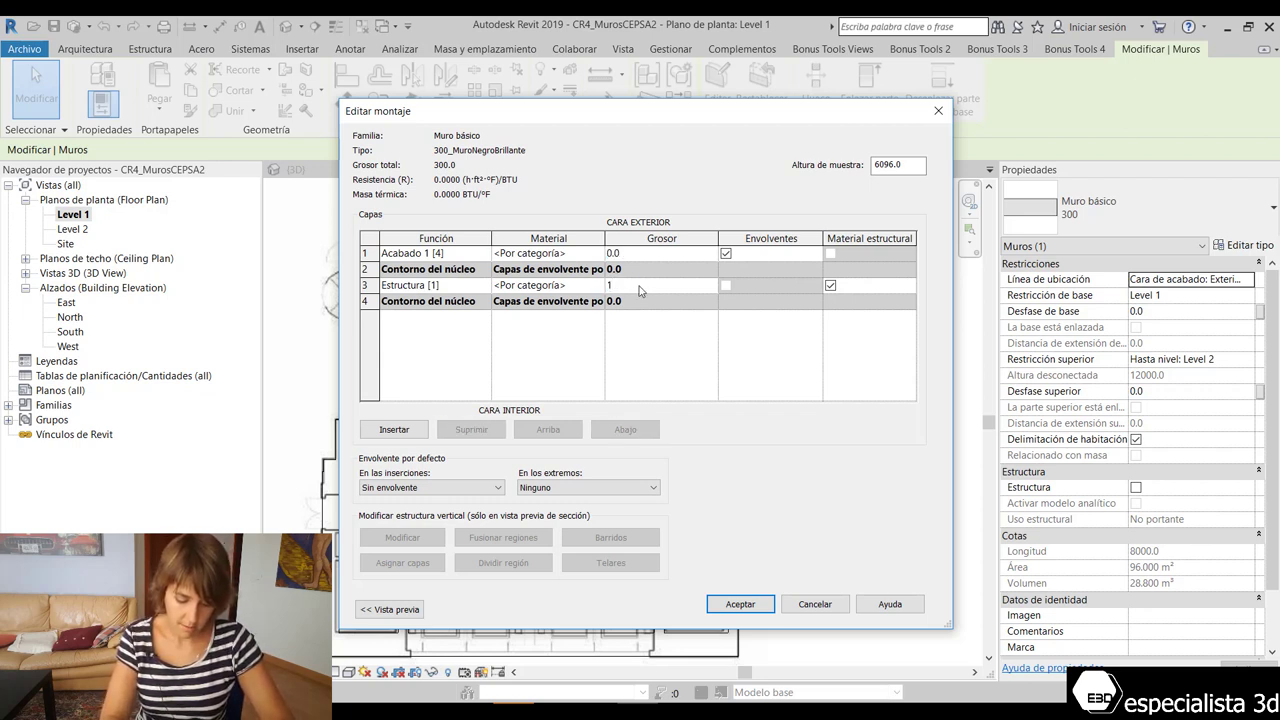
type("20")
left_click(668, 254)
type("40")
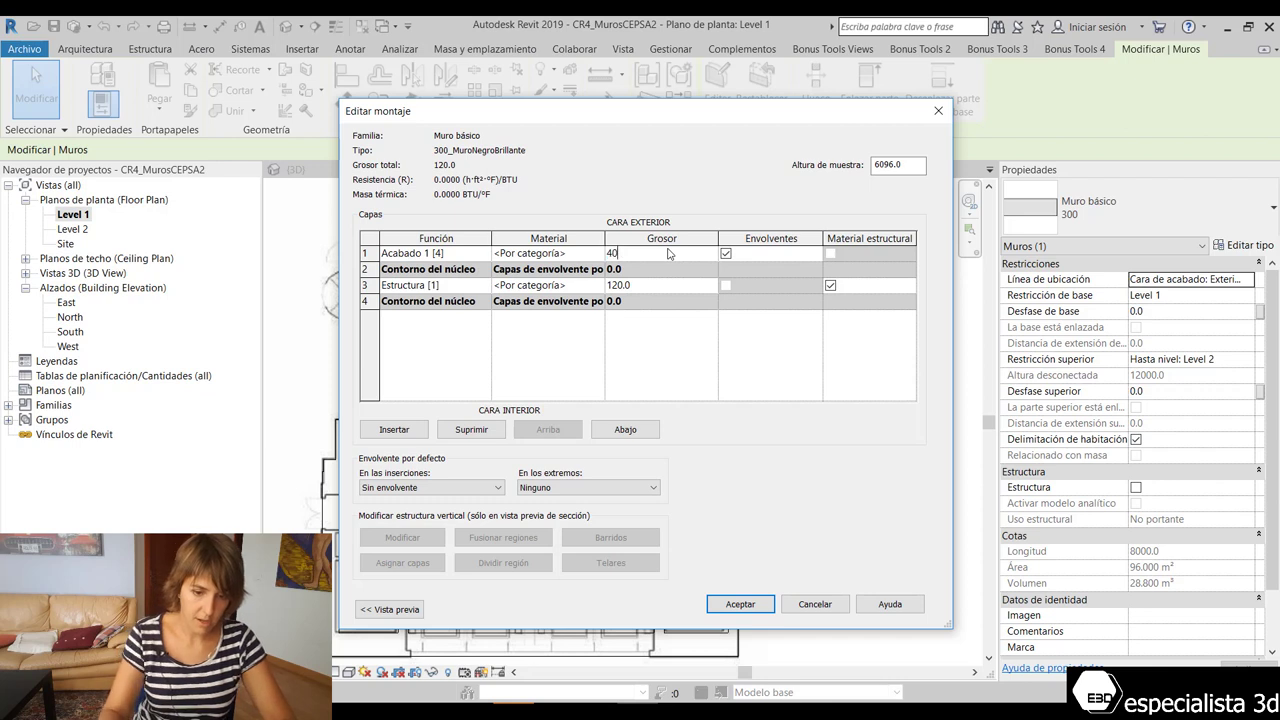
left_click(532, 347)
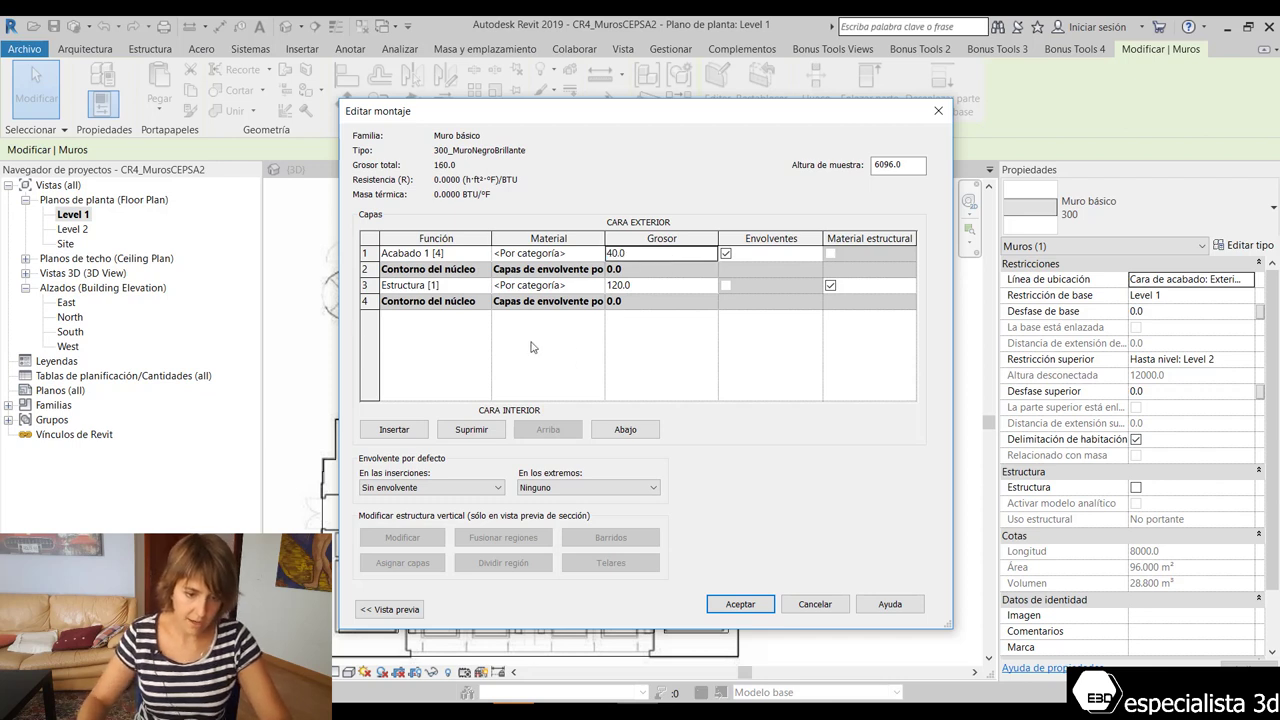
Add a second 40 mm Acabado 1 layer on the interior face.
left_click(395, 430)
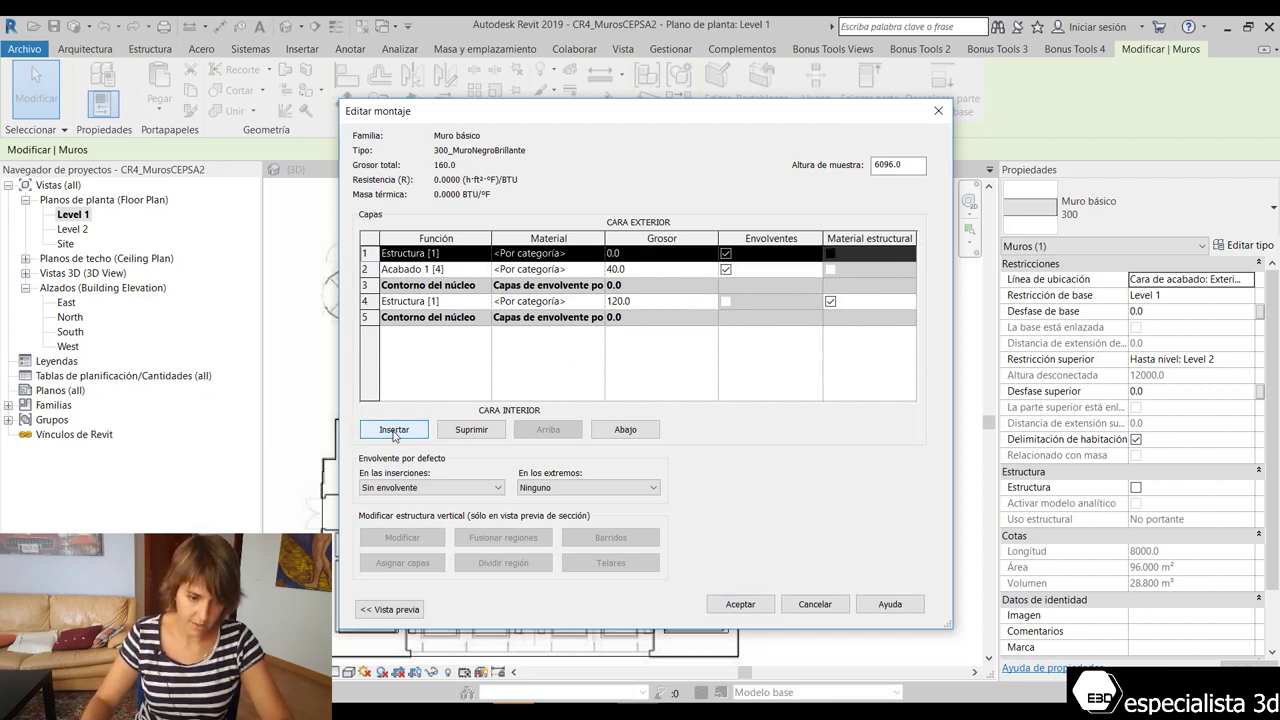
double_click(622, 430)
left_click(622, 430)
left_click(622, 430)
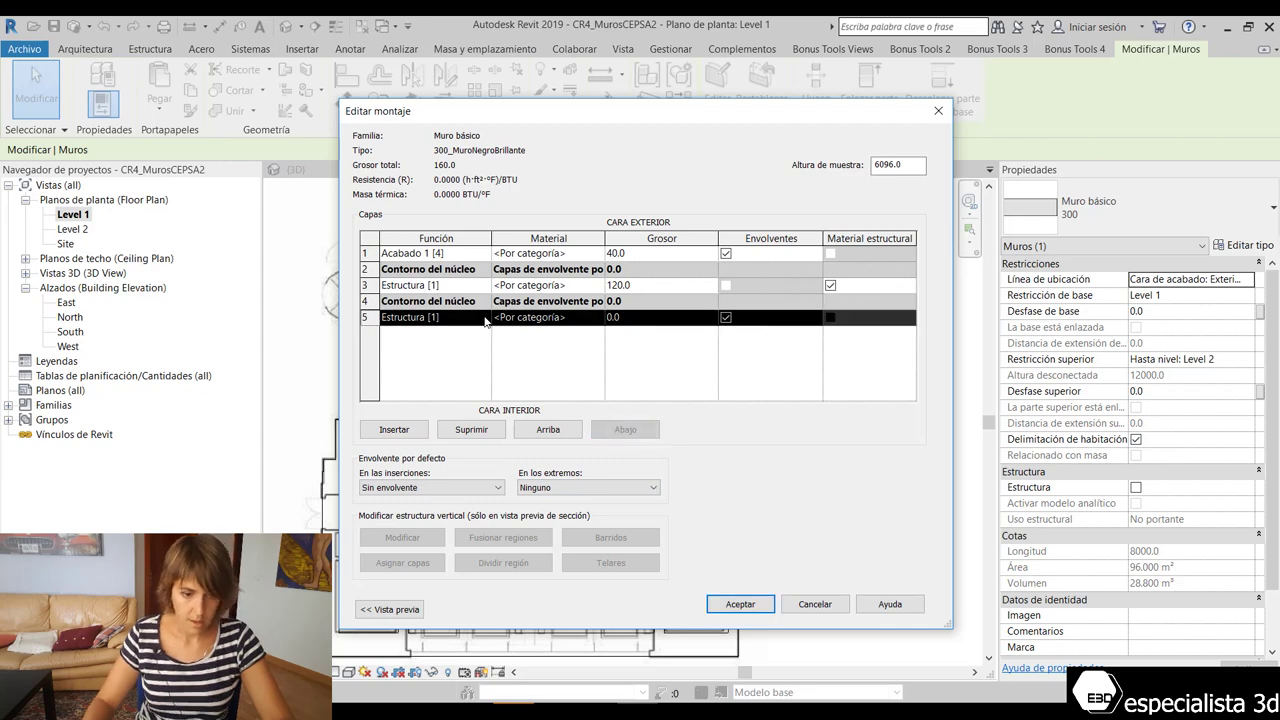
left_click(487, 319)
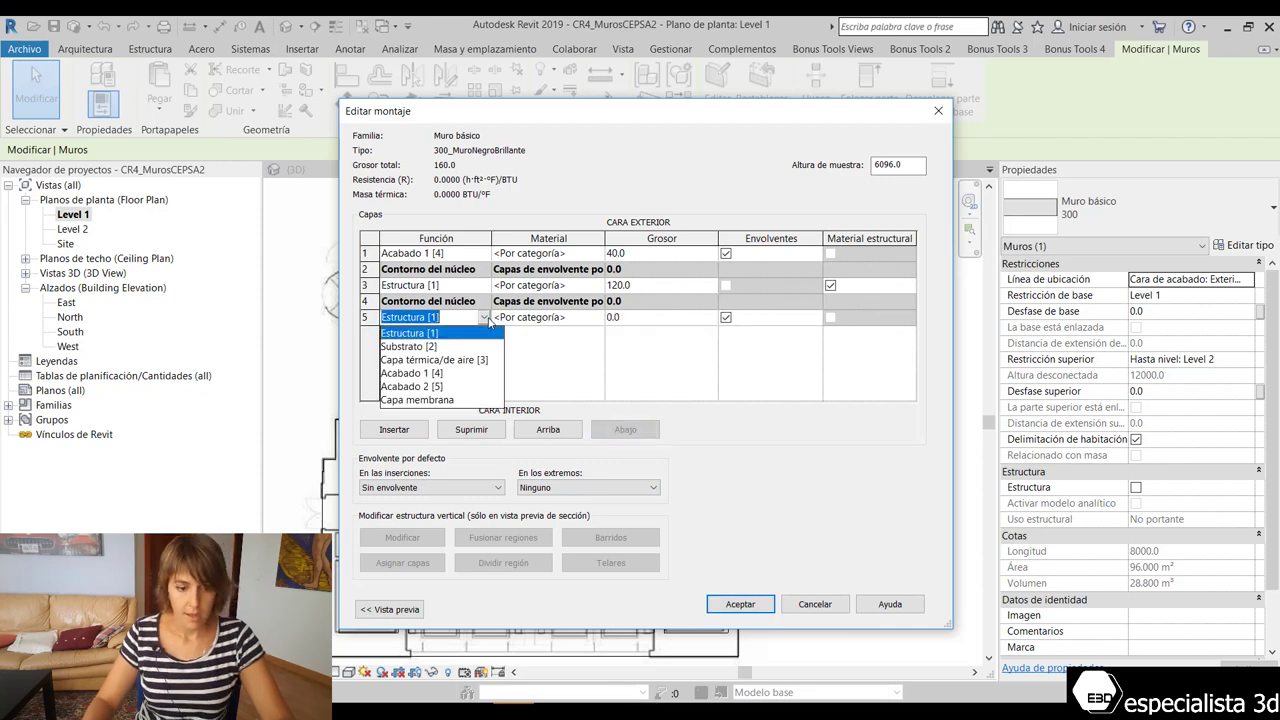
left_click(437, 373)
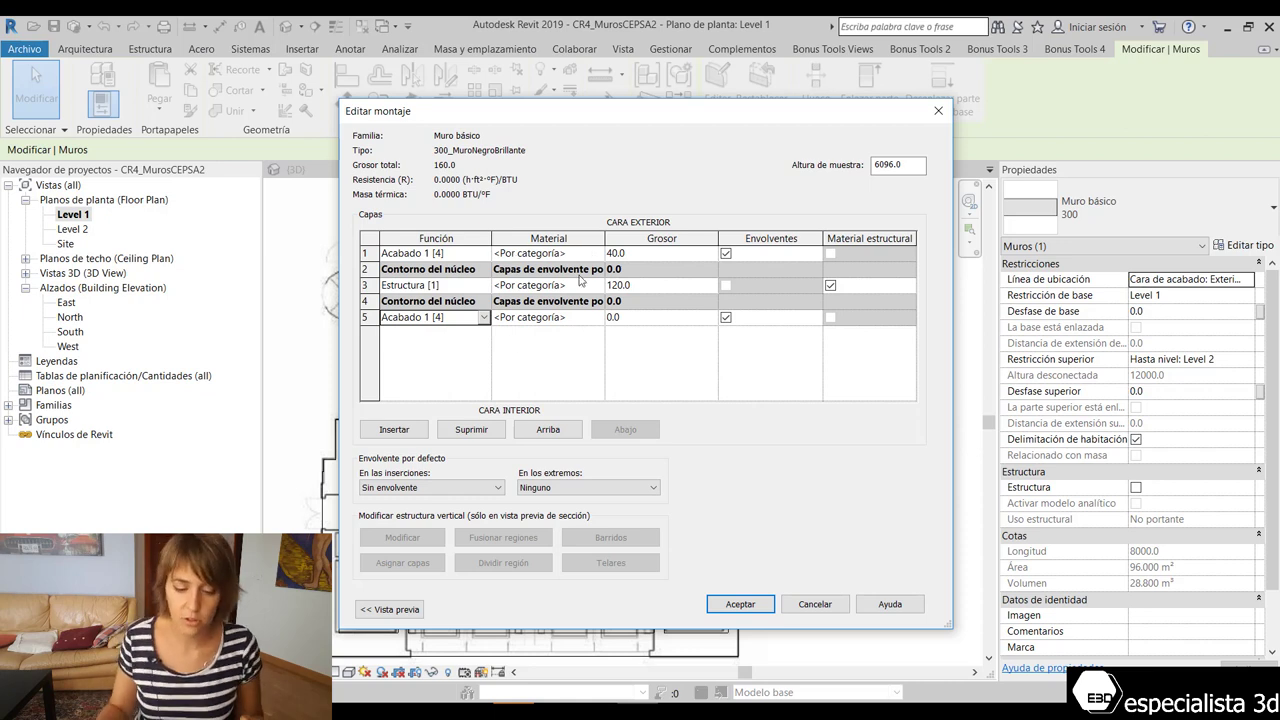
left_click(701, 320)
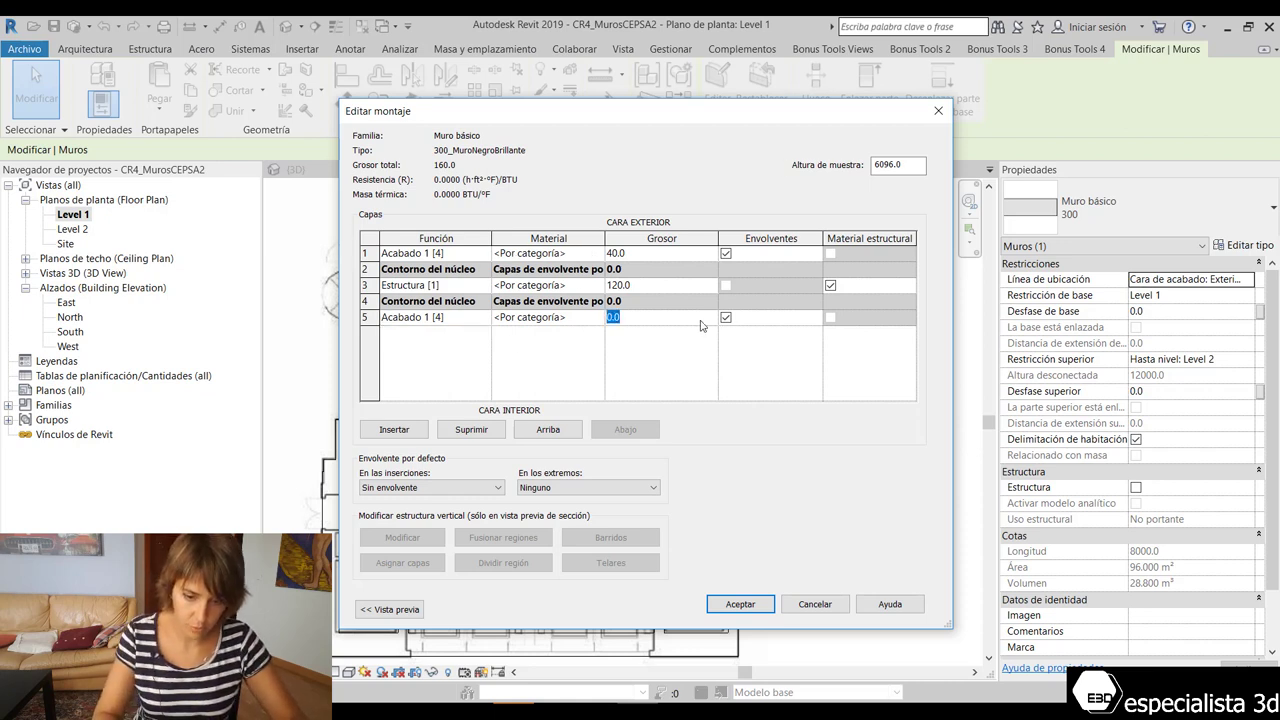
type("40")
left_click(694, 288)
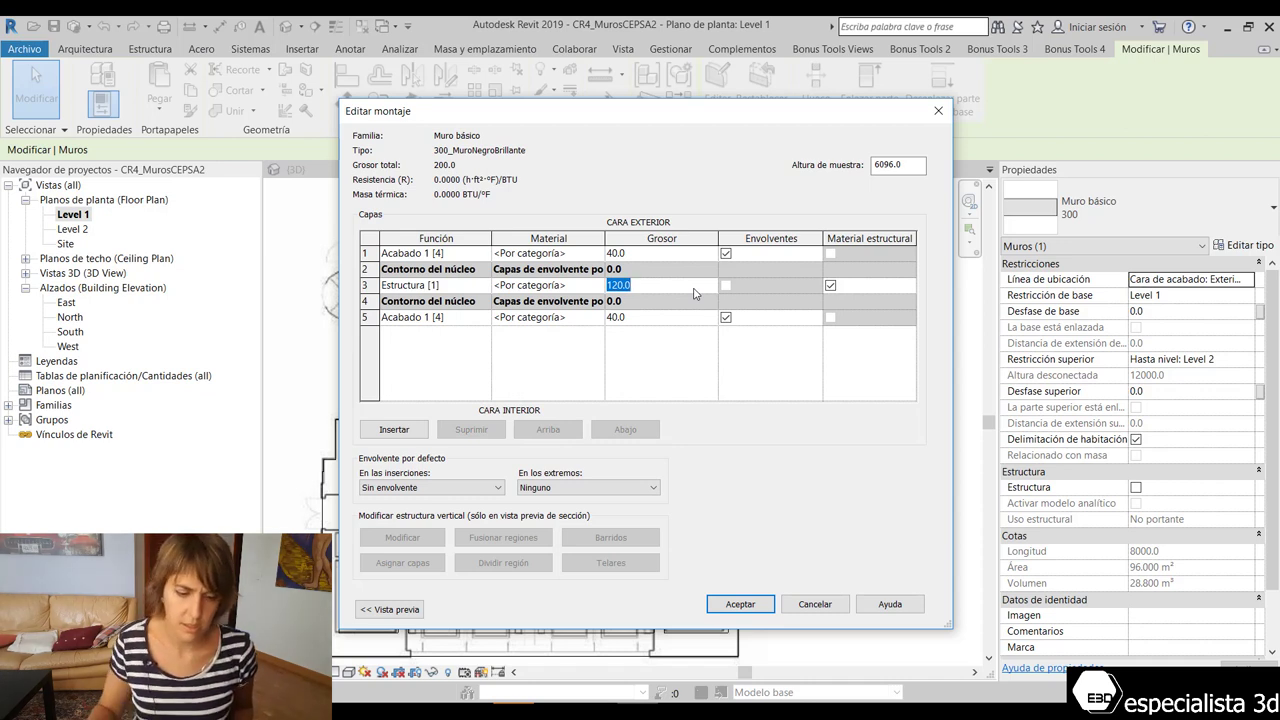
Review the layers' material and function cells, ending on the Estructura material cell.
left_click(599, 289)
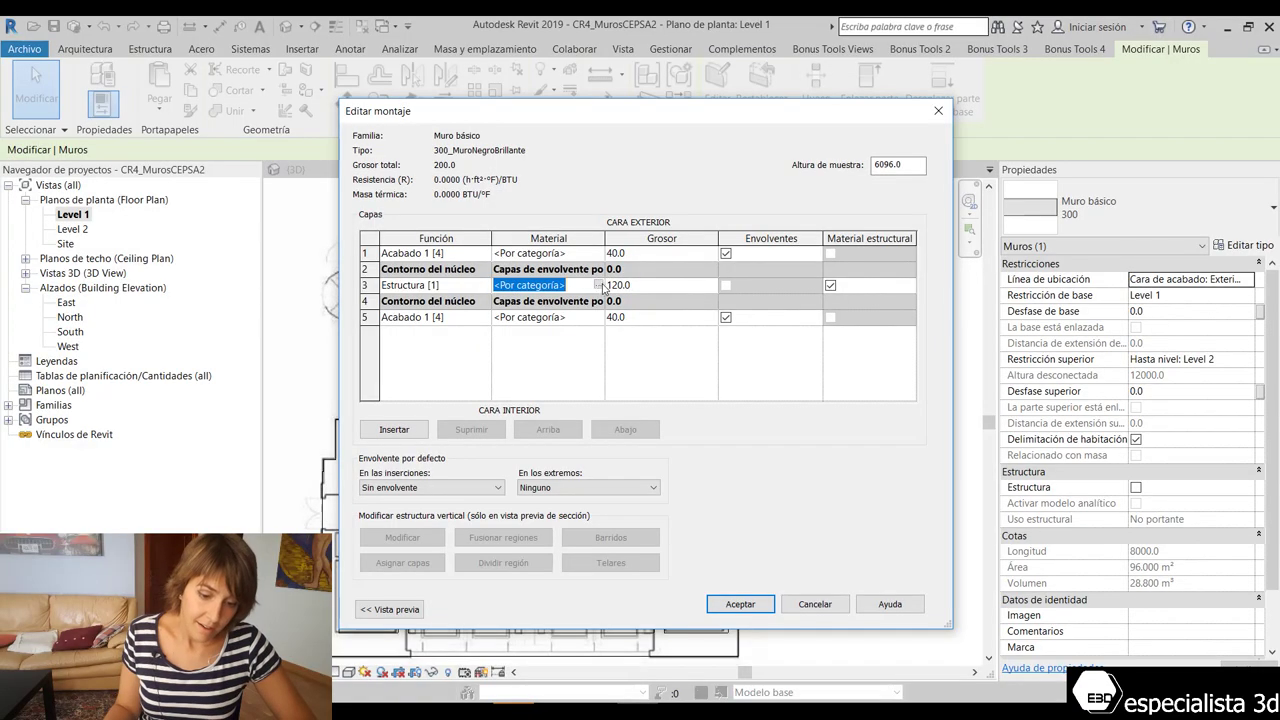
left_click(580, 256)
left_click(584, 318)
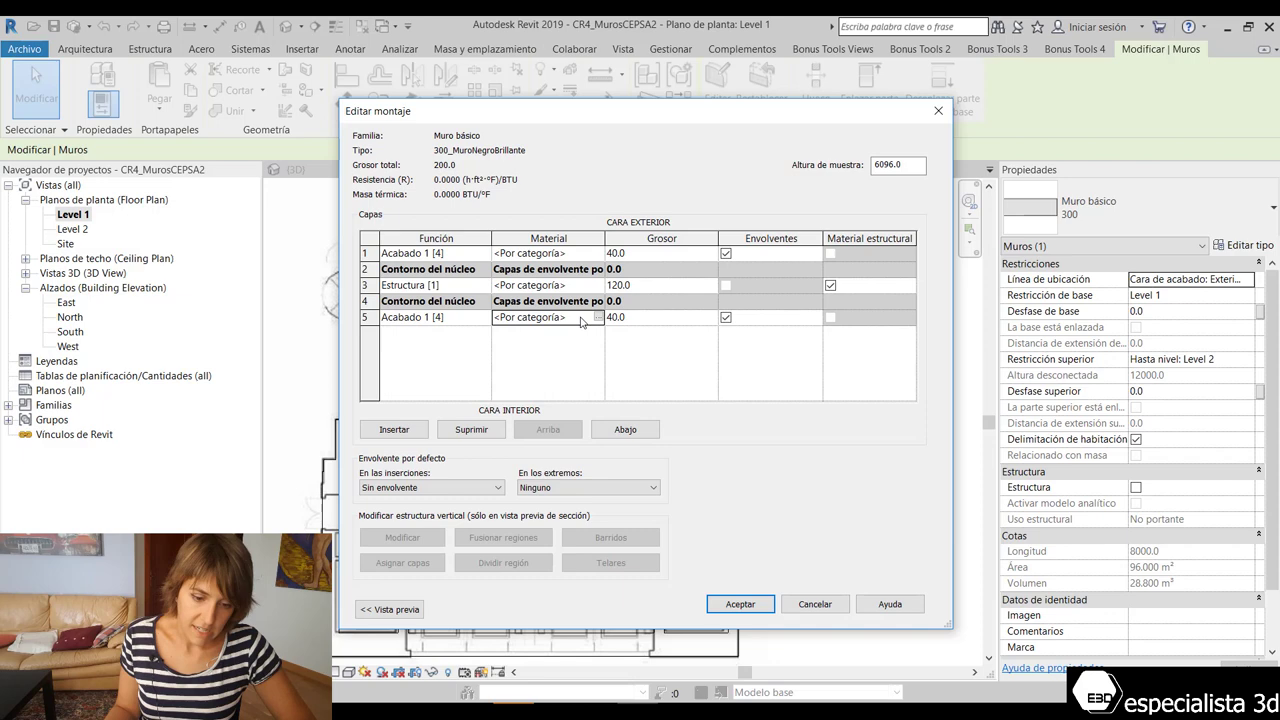
left_click(481, 286)
left_click(483, 286)
left_click(483, 287)
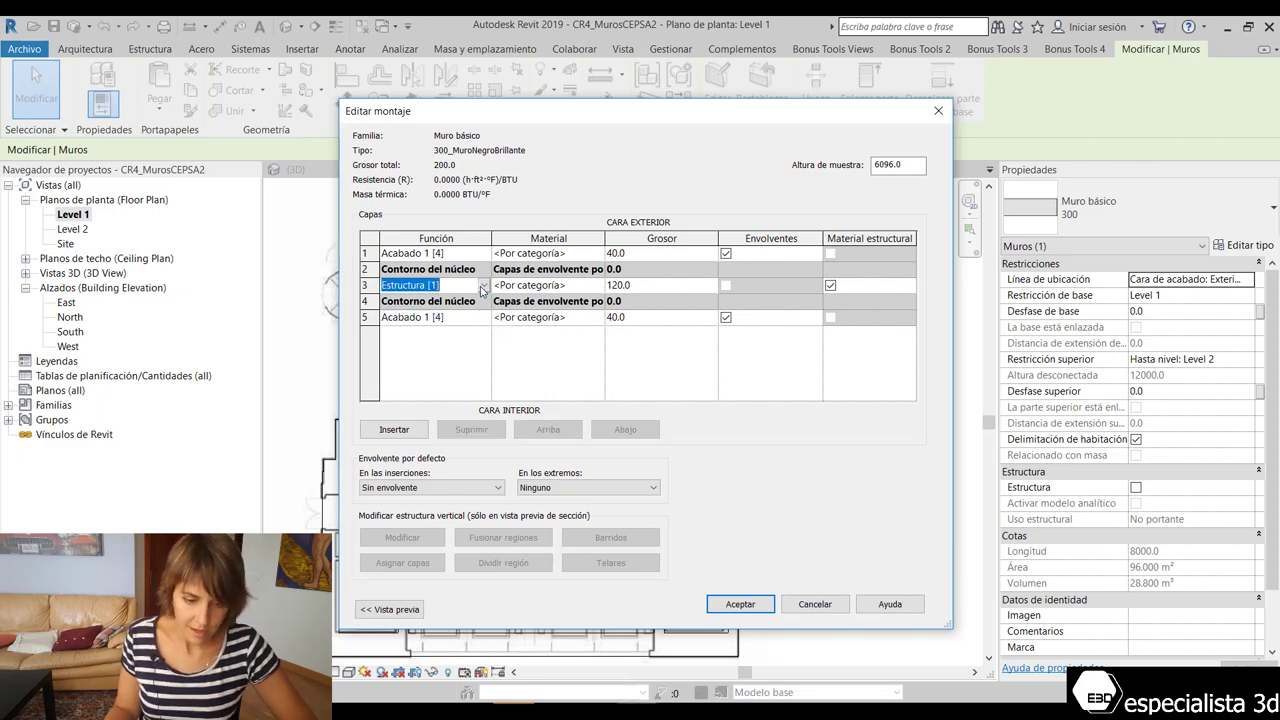
left_click(483, 287)
left_click(483, 287)
left_click(600, 287)
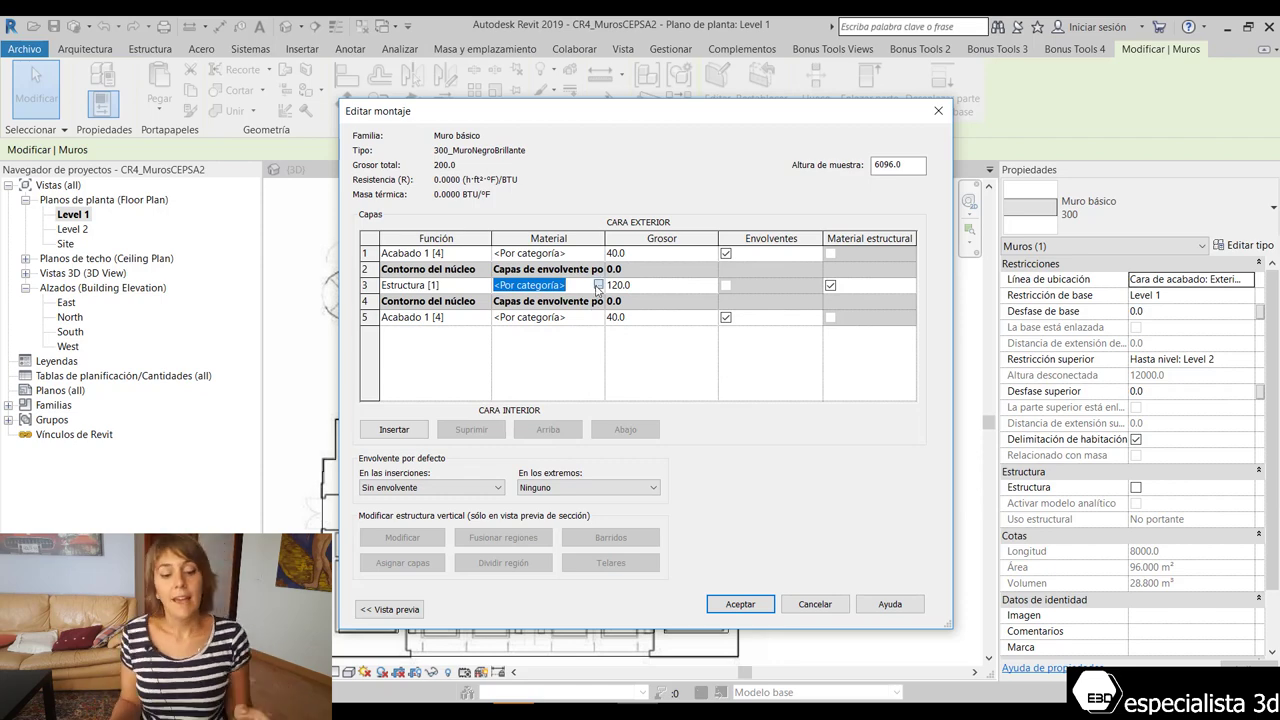
Search 'concre' and assign Concrete, Cast-in-Place gray to the 120 mm Estructura layer.
left_click(598, 286)
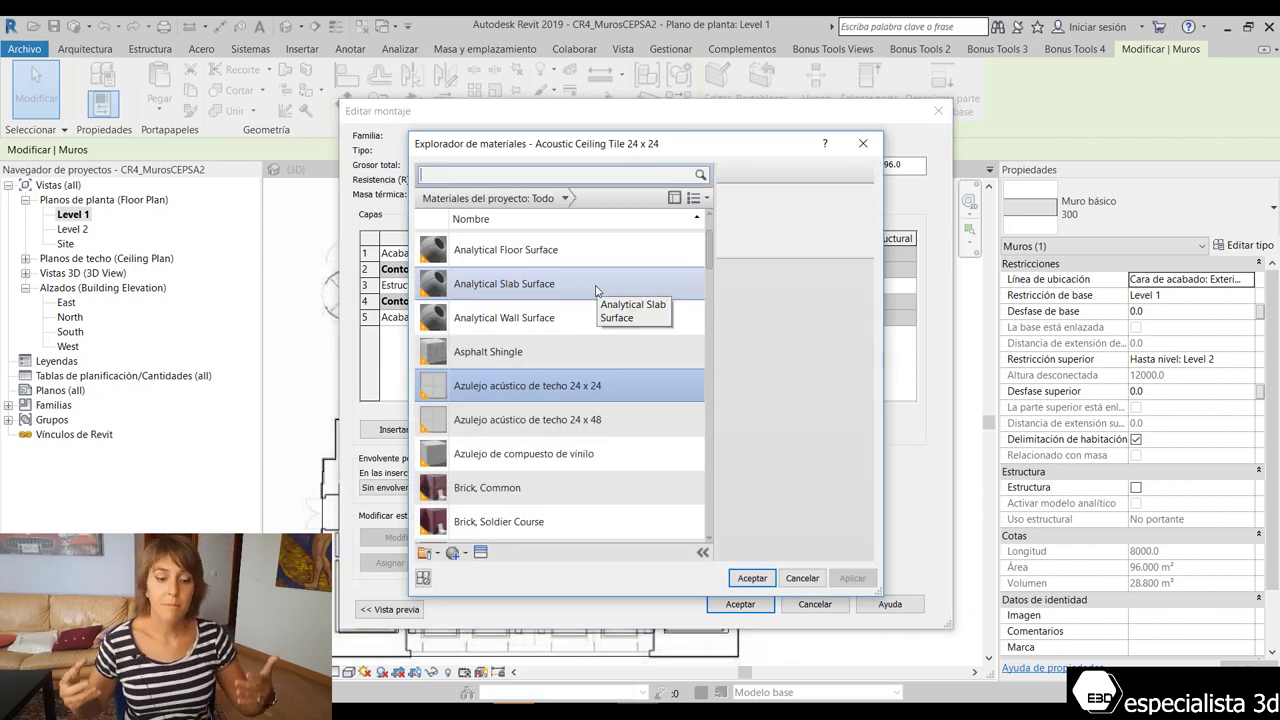
left_click(571, 184)
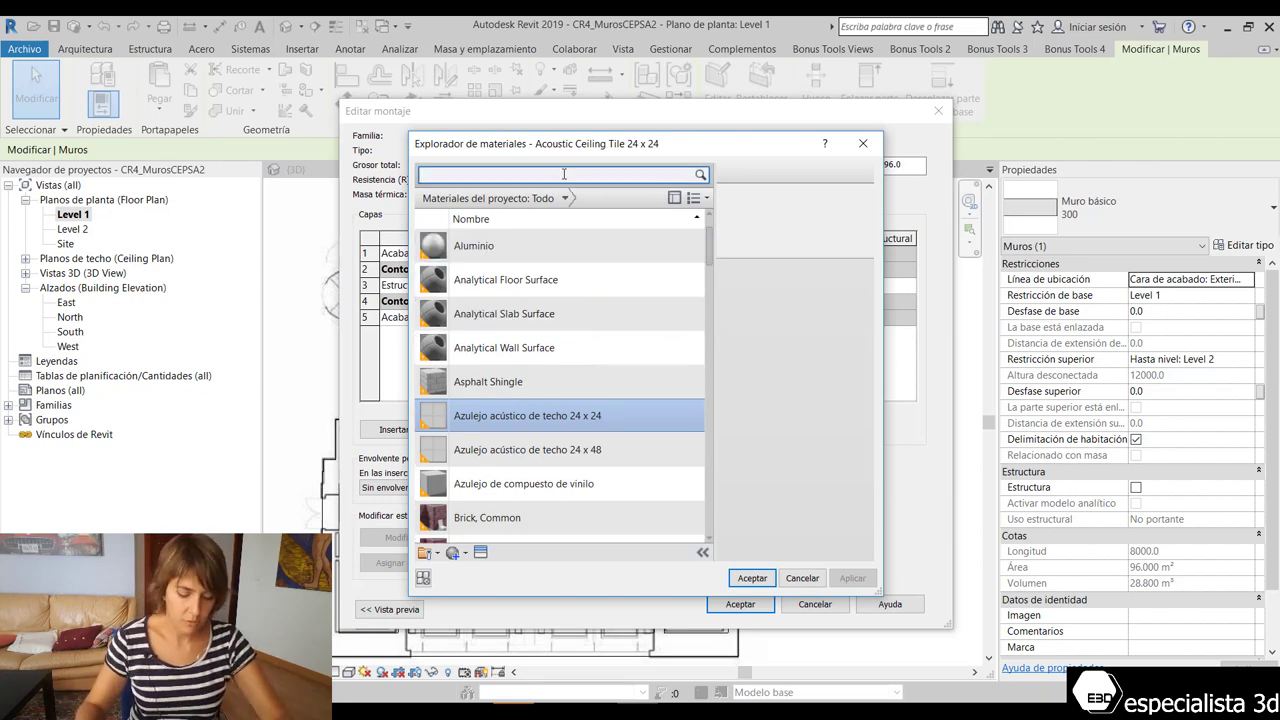
type("concre")
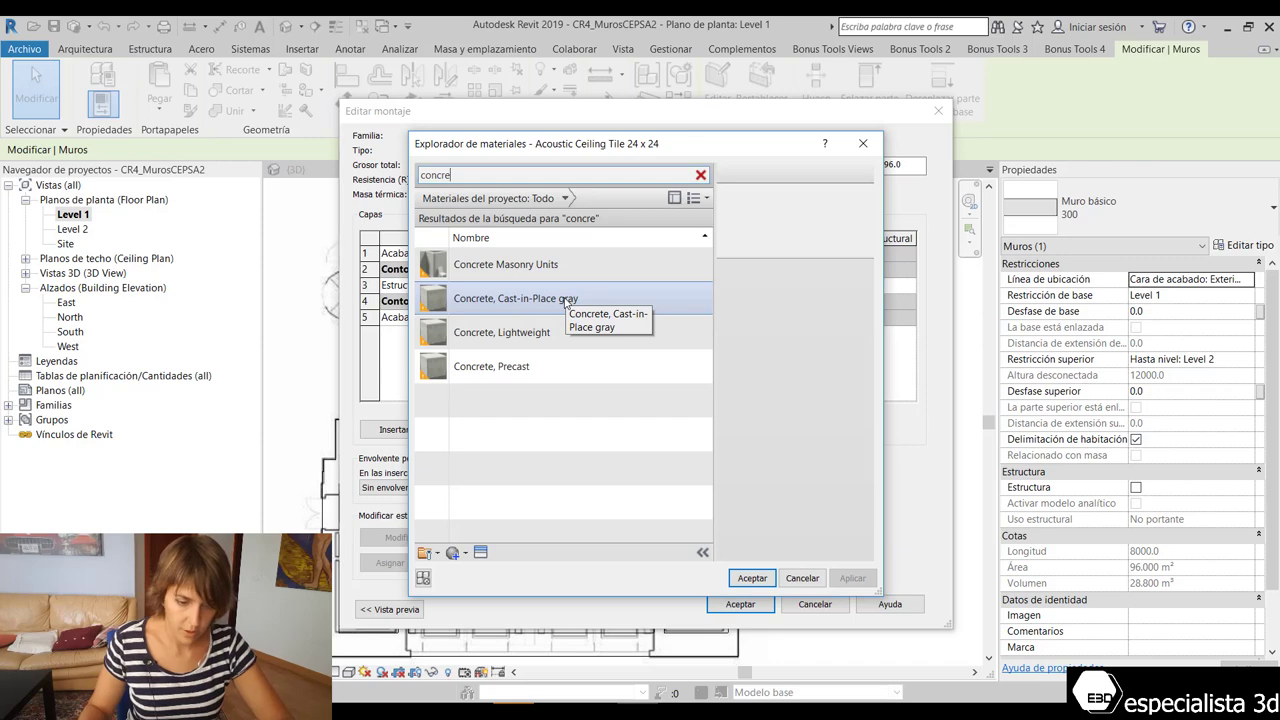
left_click(565, 300)
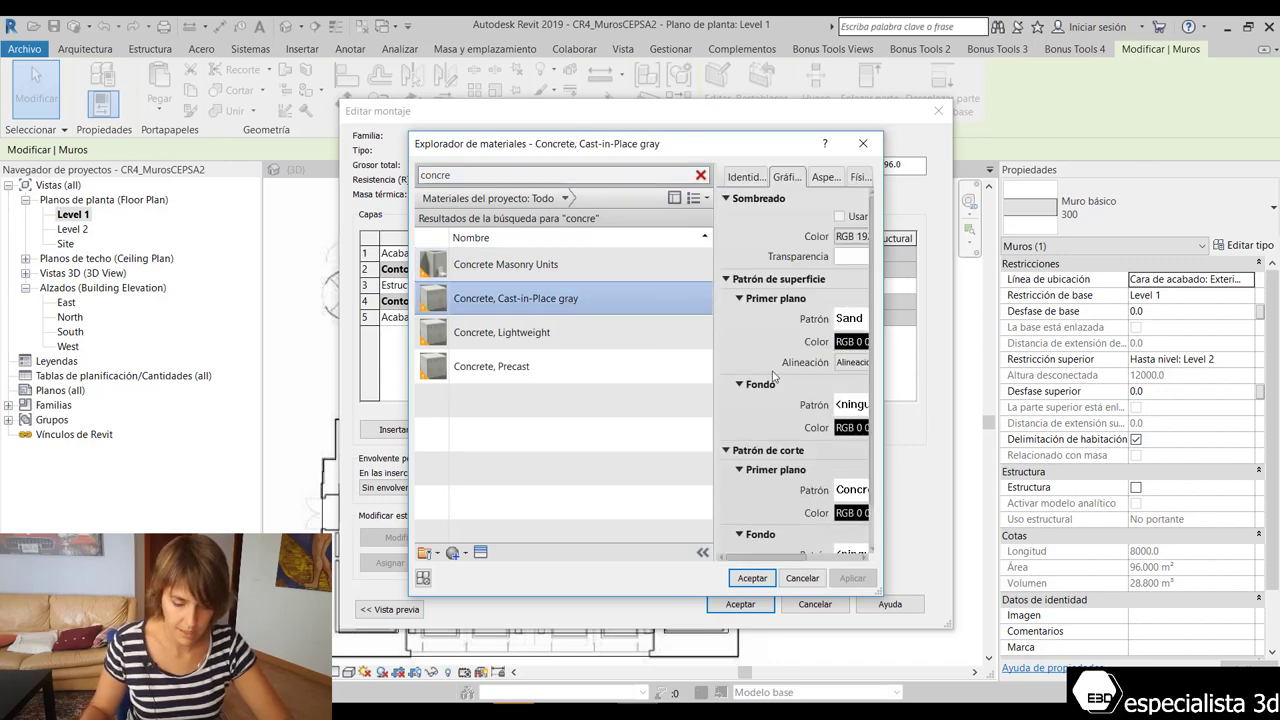
left_click_drag(878, 592, 1208, 612)
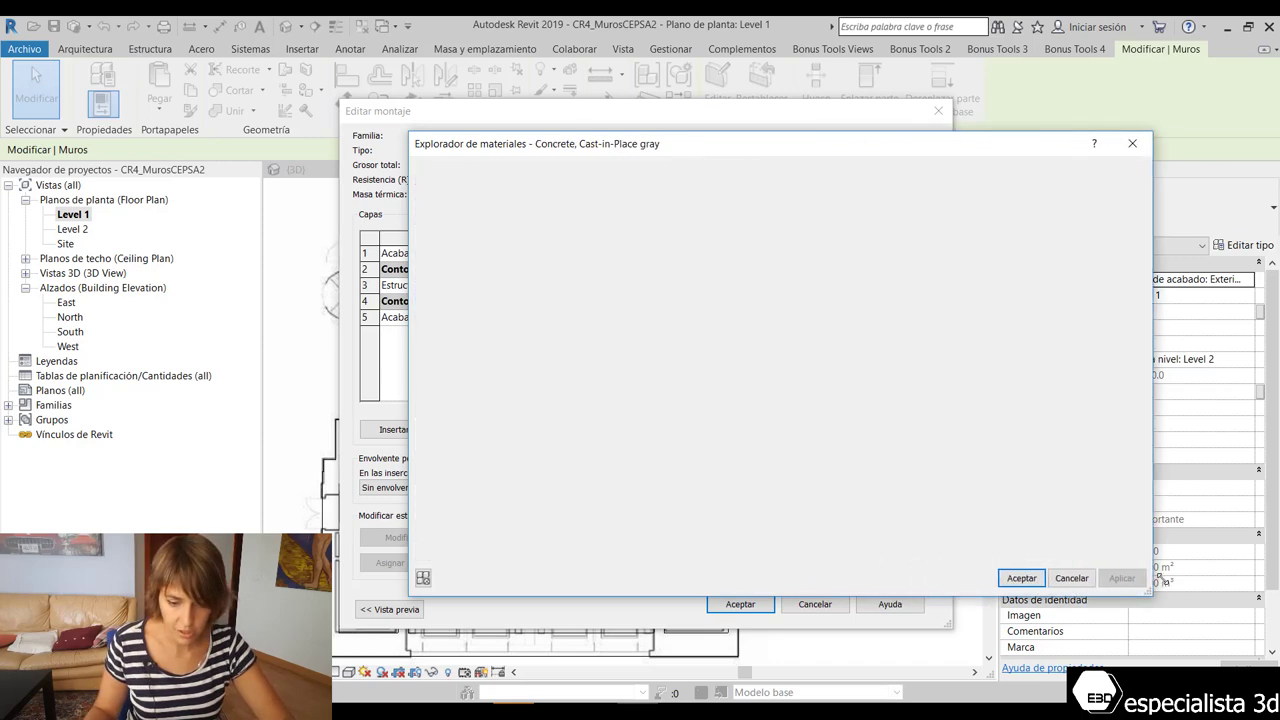
mouse_move(787, 127)
left_mouse_down()
mouse_move(757, 115)
mouse_move(632, 118)
left_mouse_up()
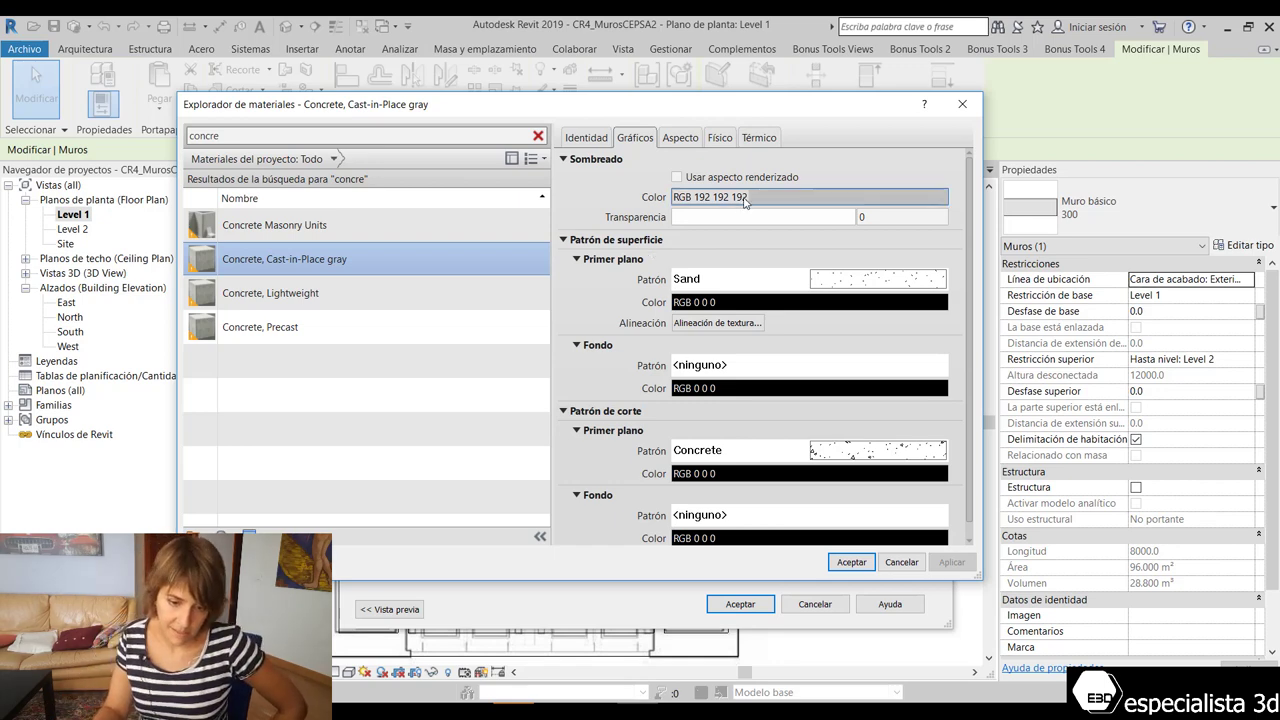
left_click(718, 216)
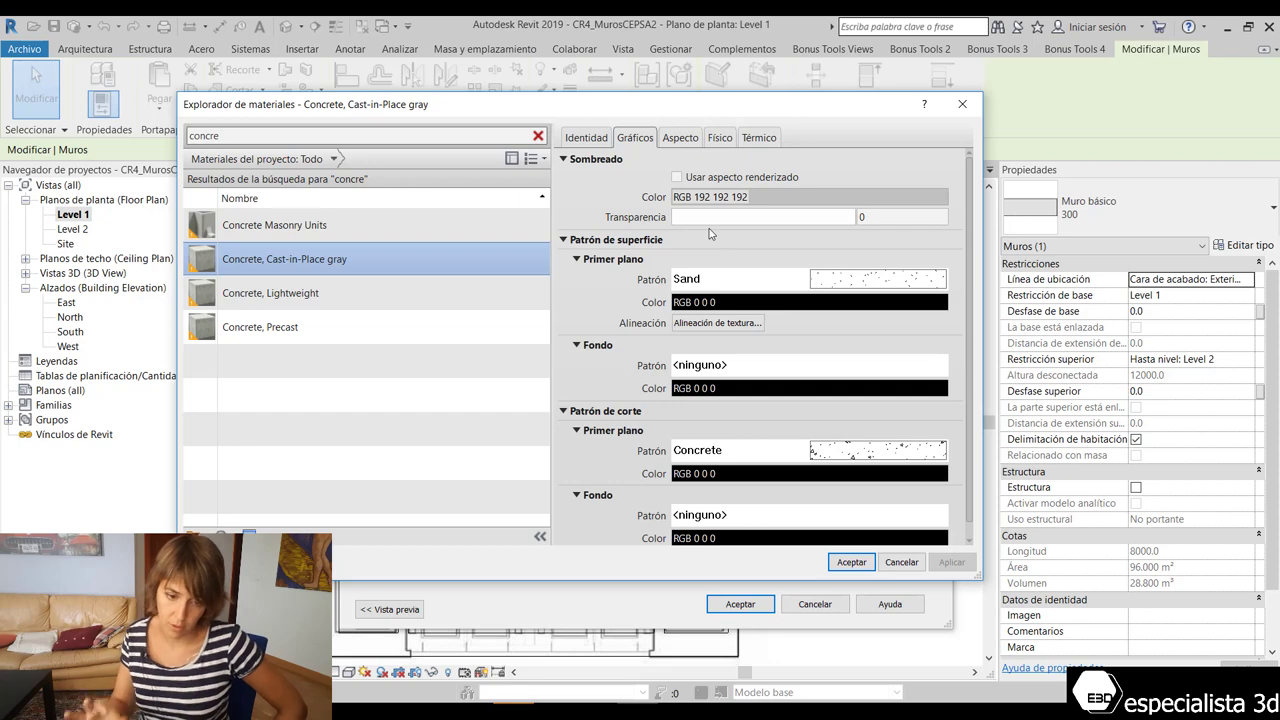
scroll(659, 289, "down", 1)
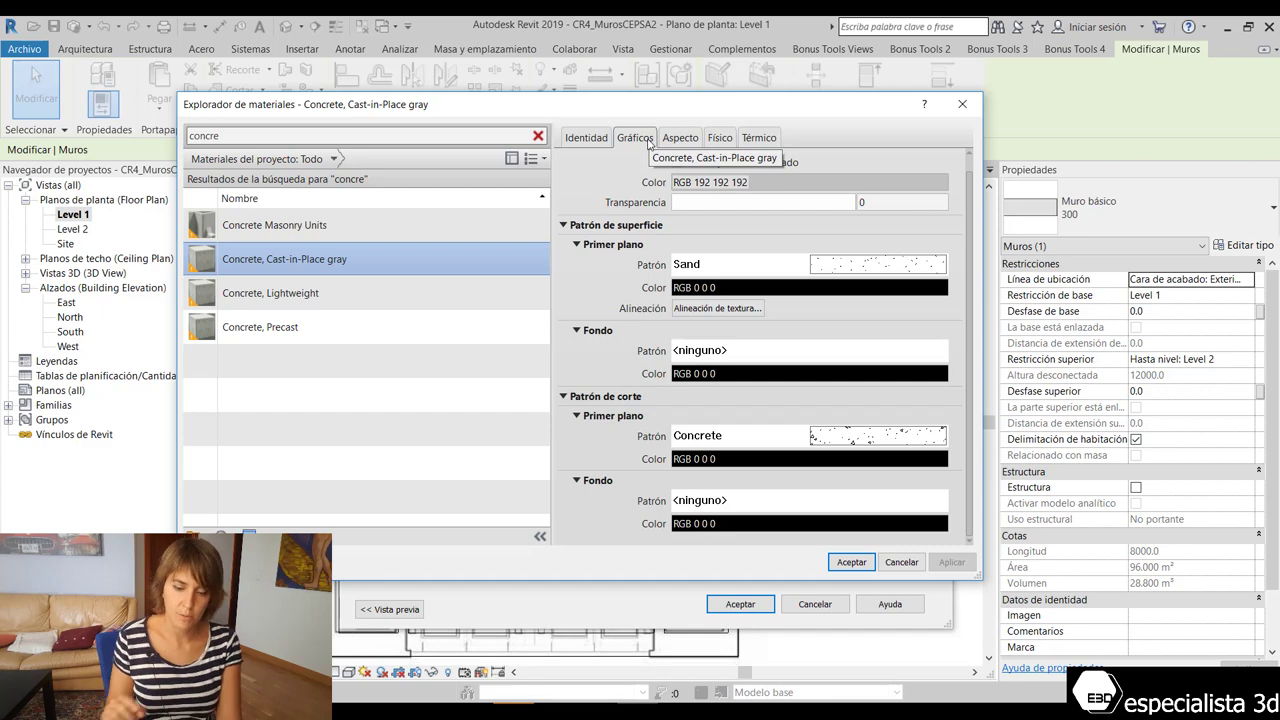
left_click(680, 139)
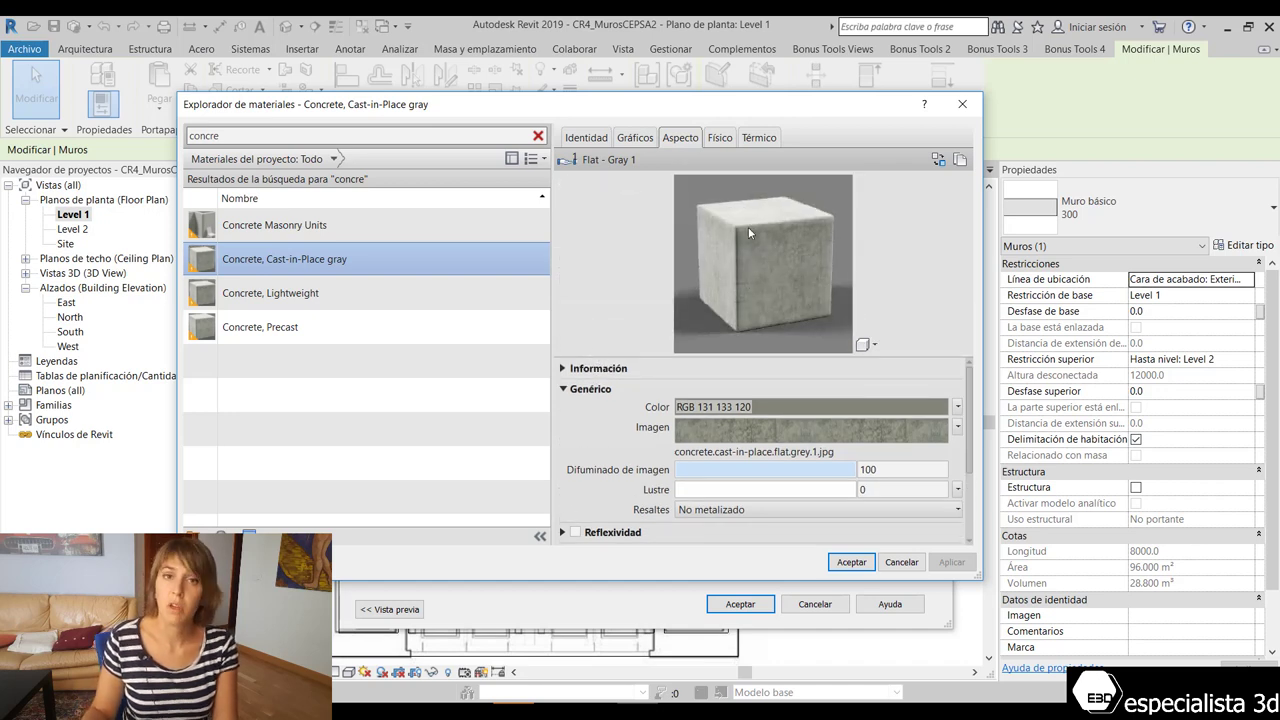
left_click(851, 562)
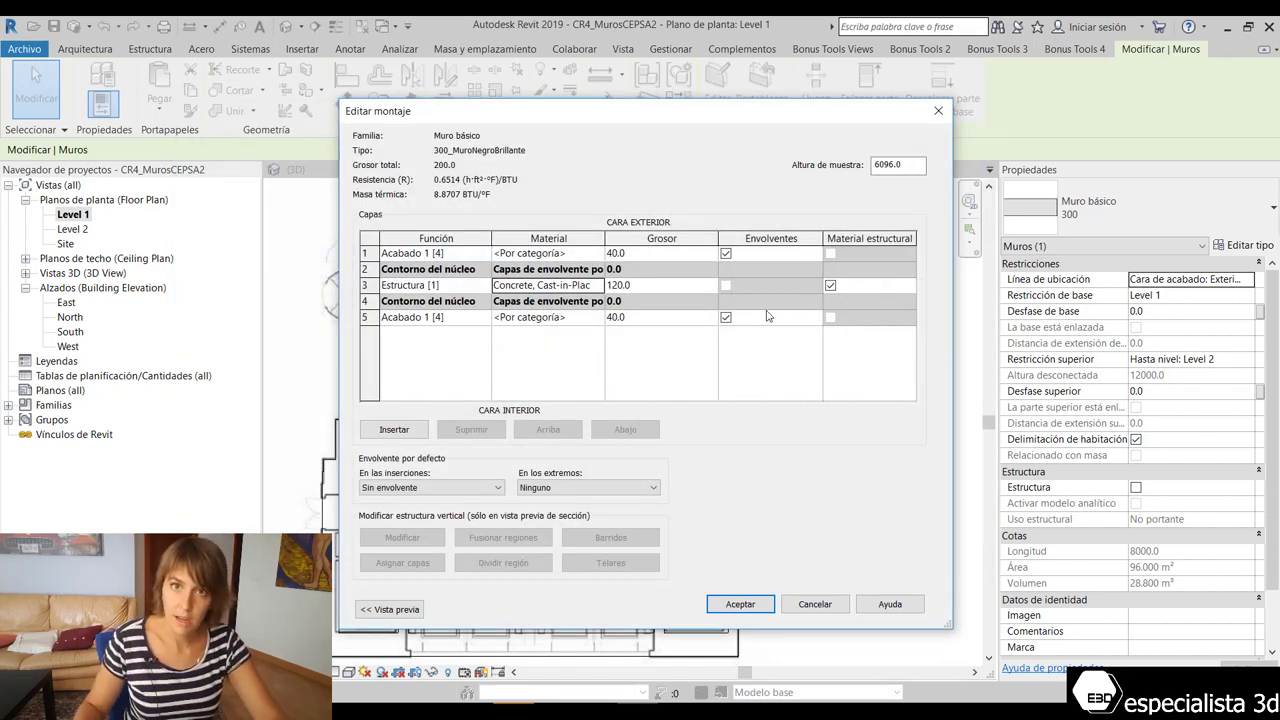
Create a new blank material in the Material Browser and rename it NegroBrillante.
left_click(550, 285)
left_click(598, 285)
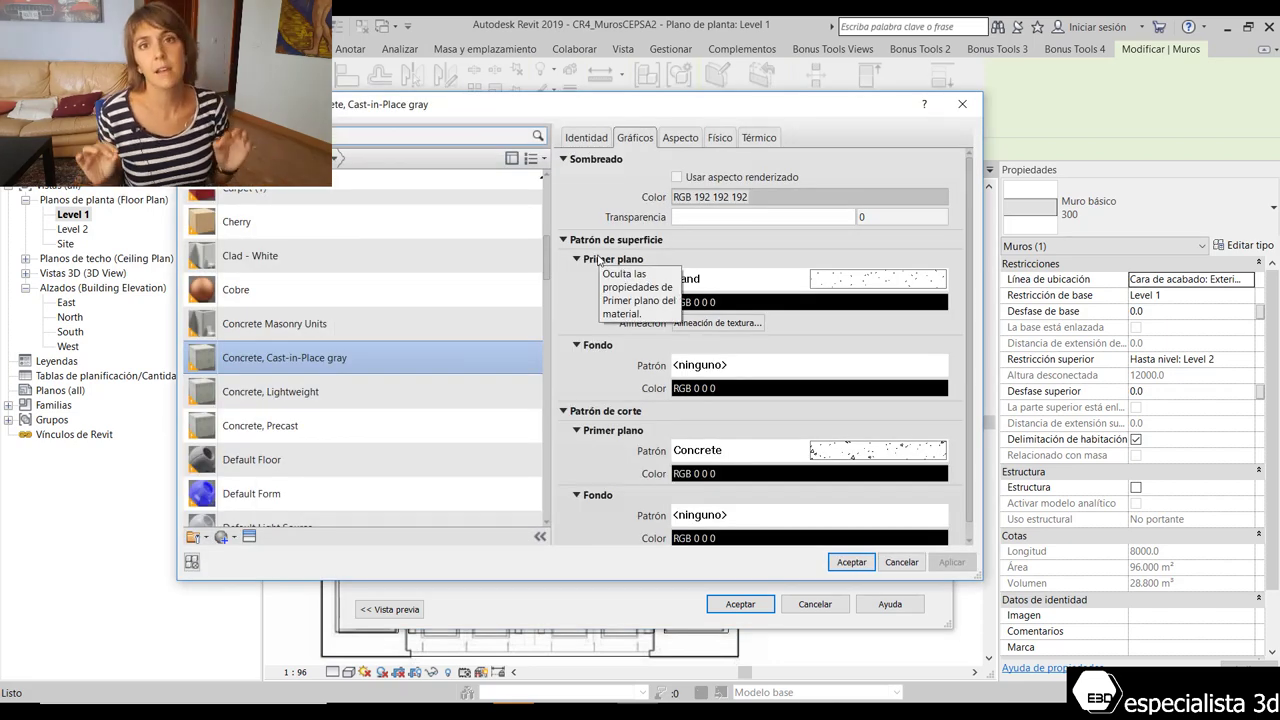
scroll(360, 420, "down", 1)
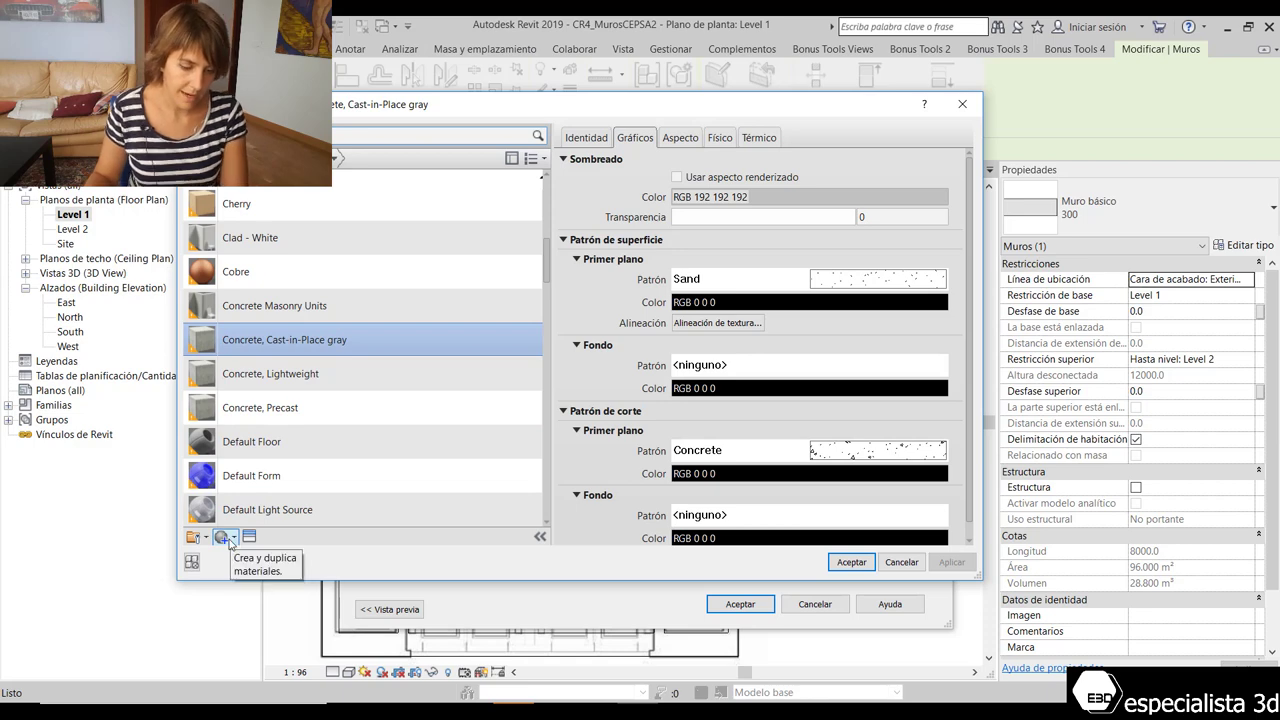
left_click(230, 541)
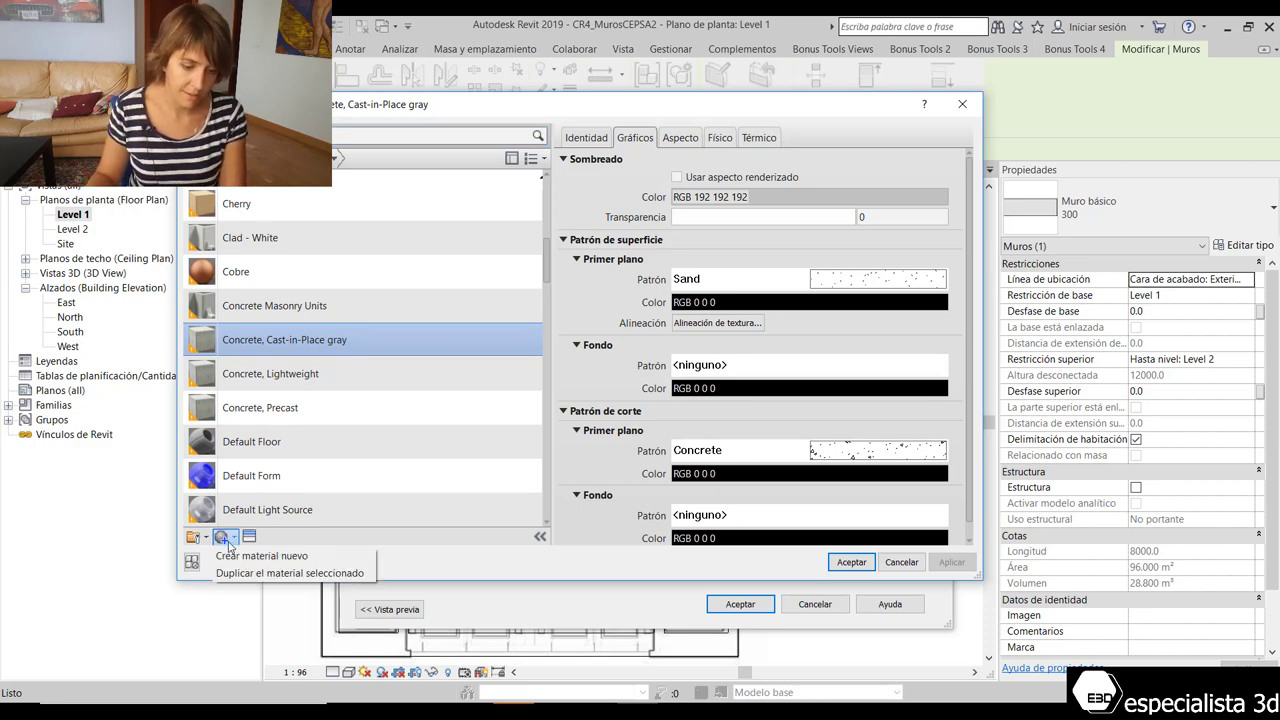
left_click(249, 556)
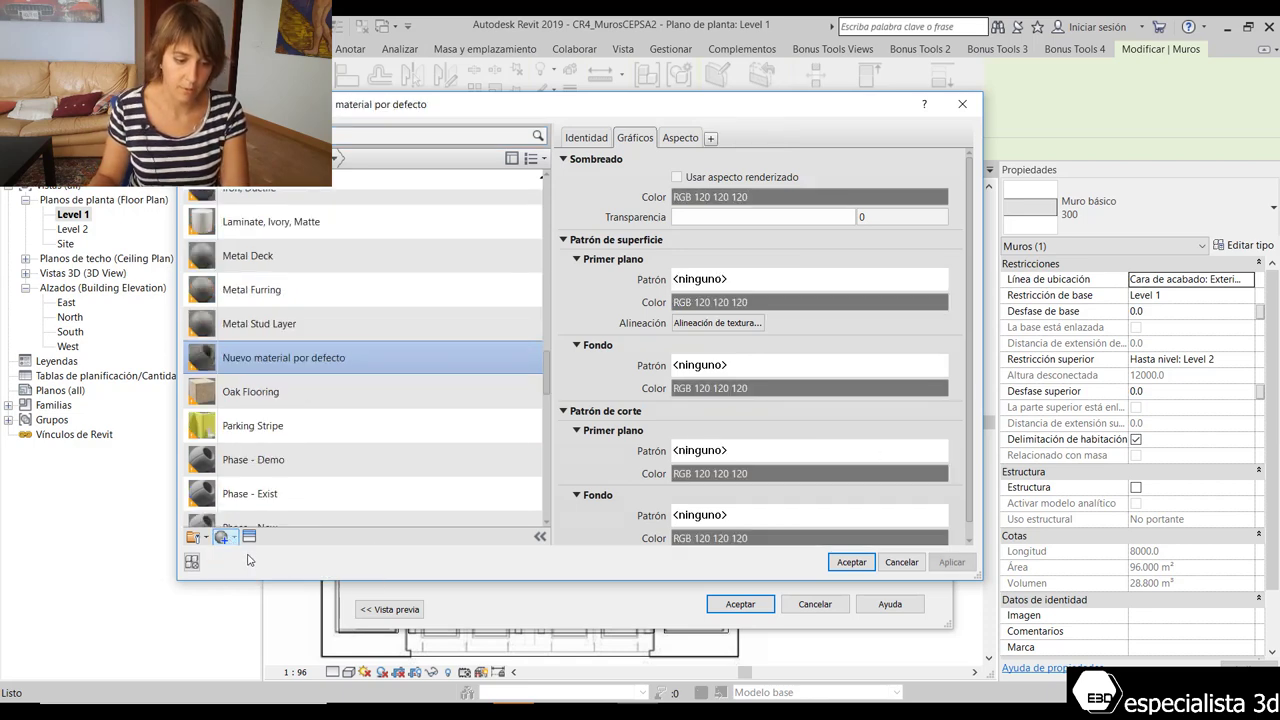
right_click(328, 344)
left_click(356, 399)
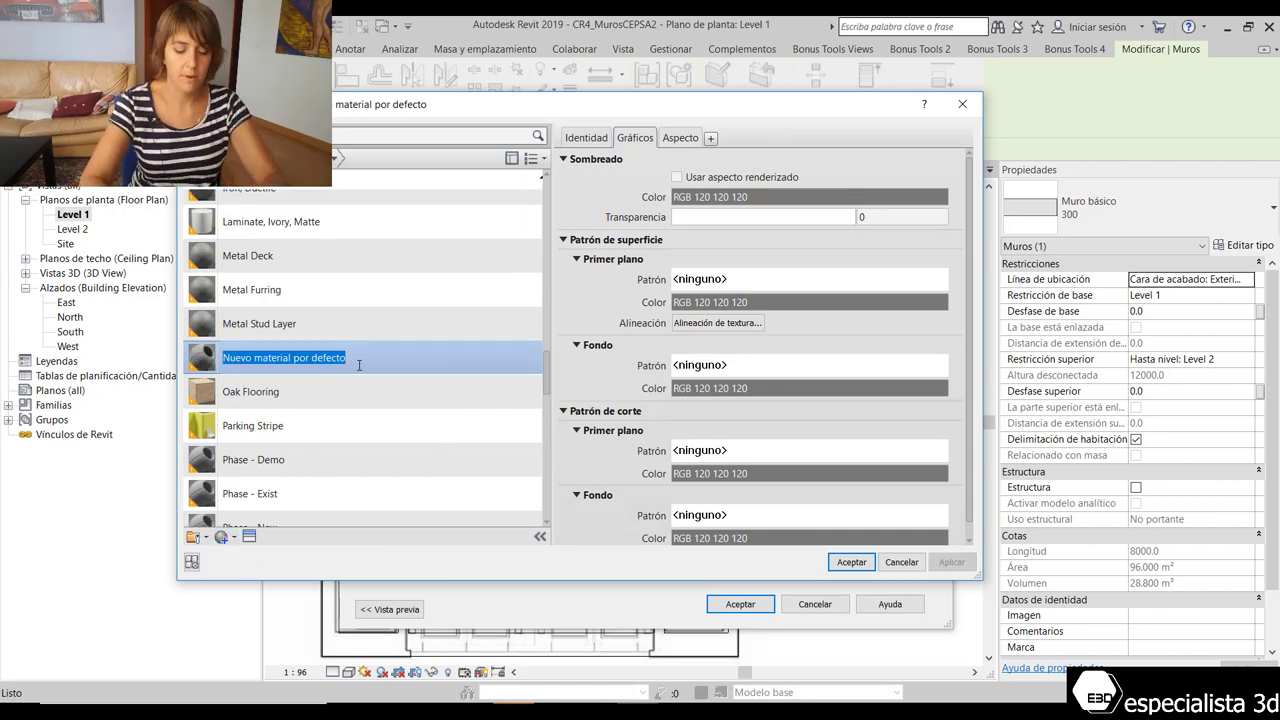
type("NegroBrillante")
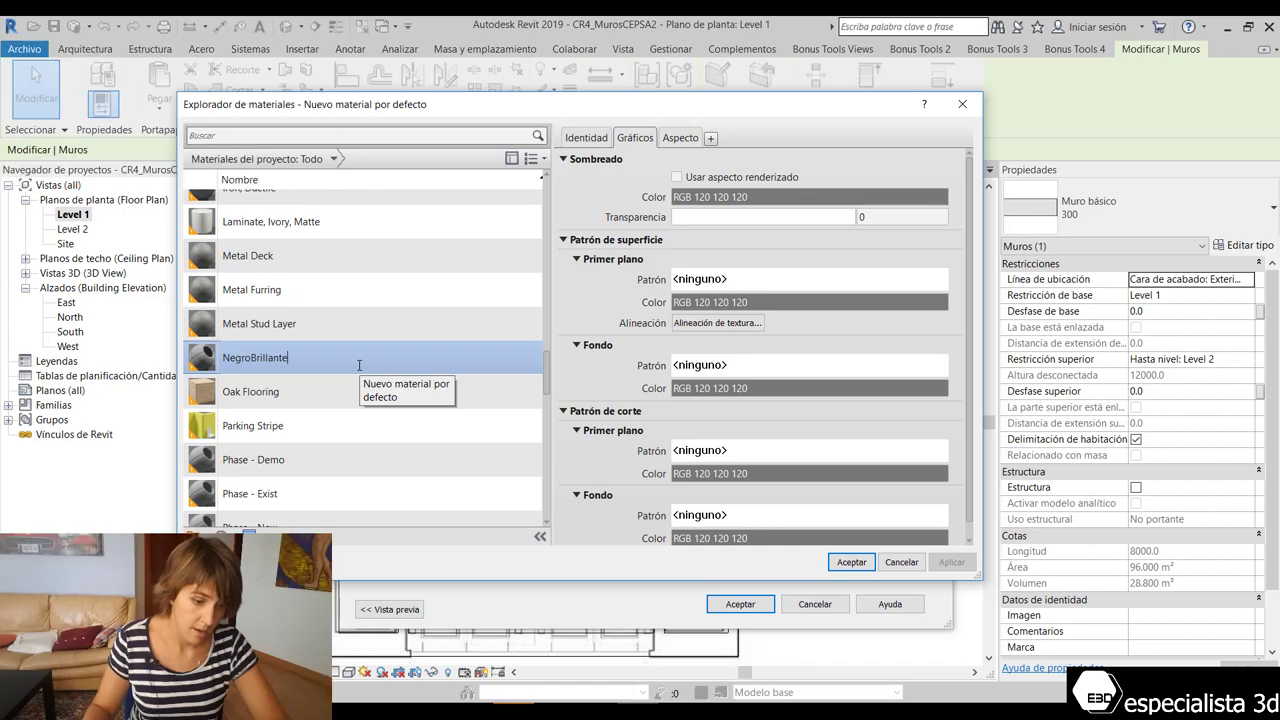
Set NegroBrillante's shading, surface-pattern and cut-pattern colours to black (RGB 0 0 0).
left_click(810, 197)
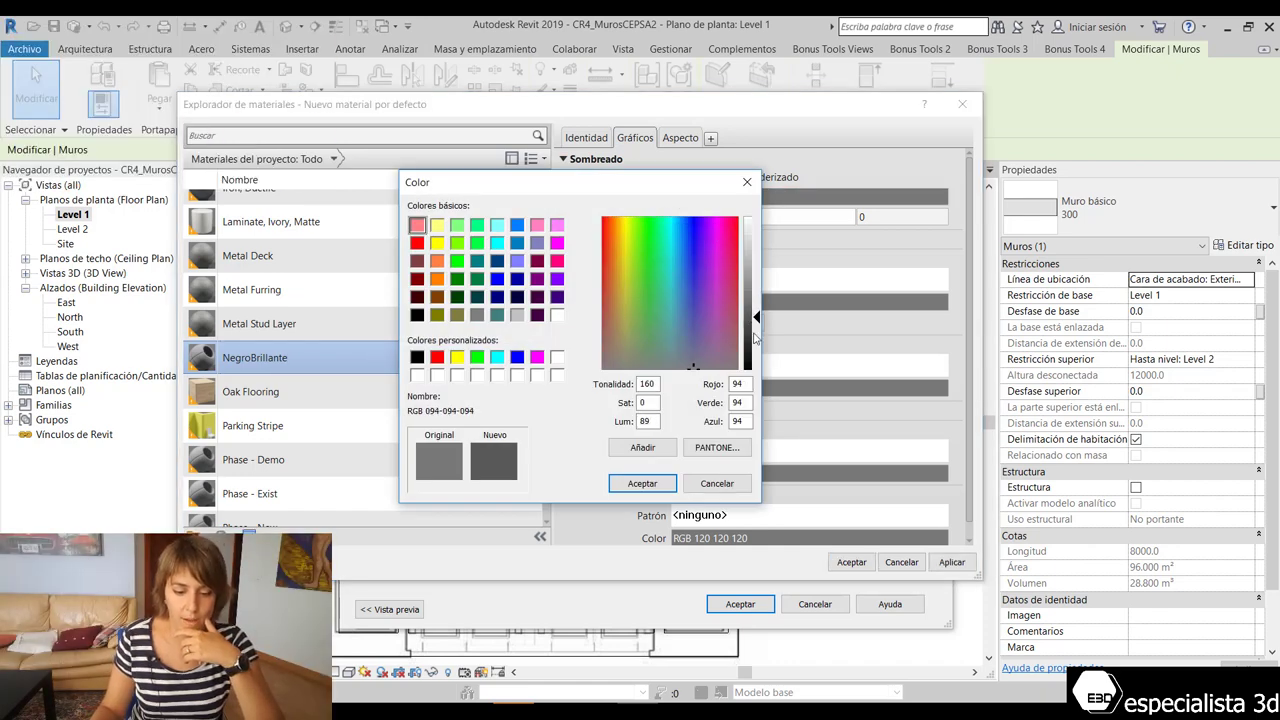
left_click_drag(757, 297, 757, 369)
left_click(657, 494)
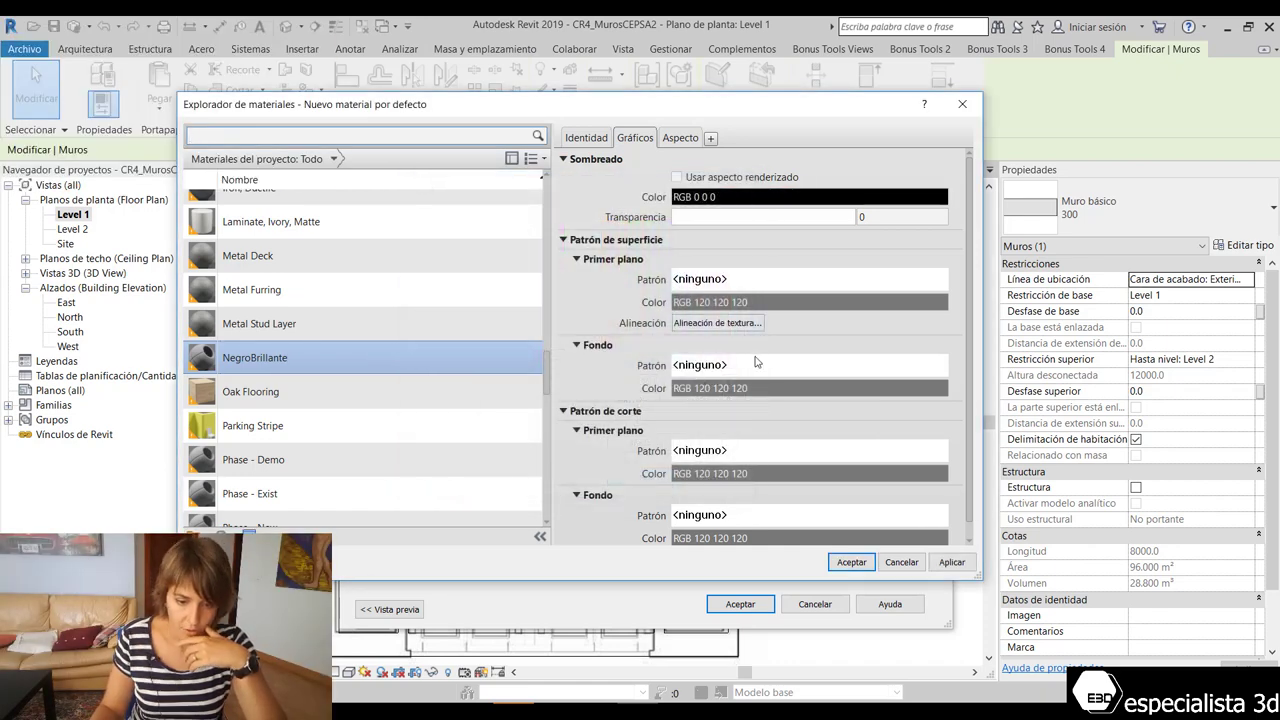
left_click(781, 304)
left_click_drag(757, 297, 757, 369)
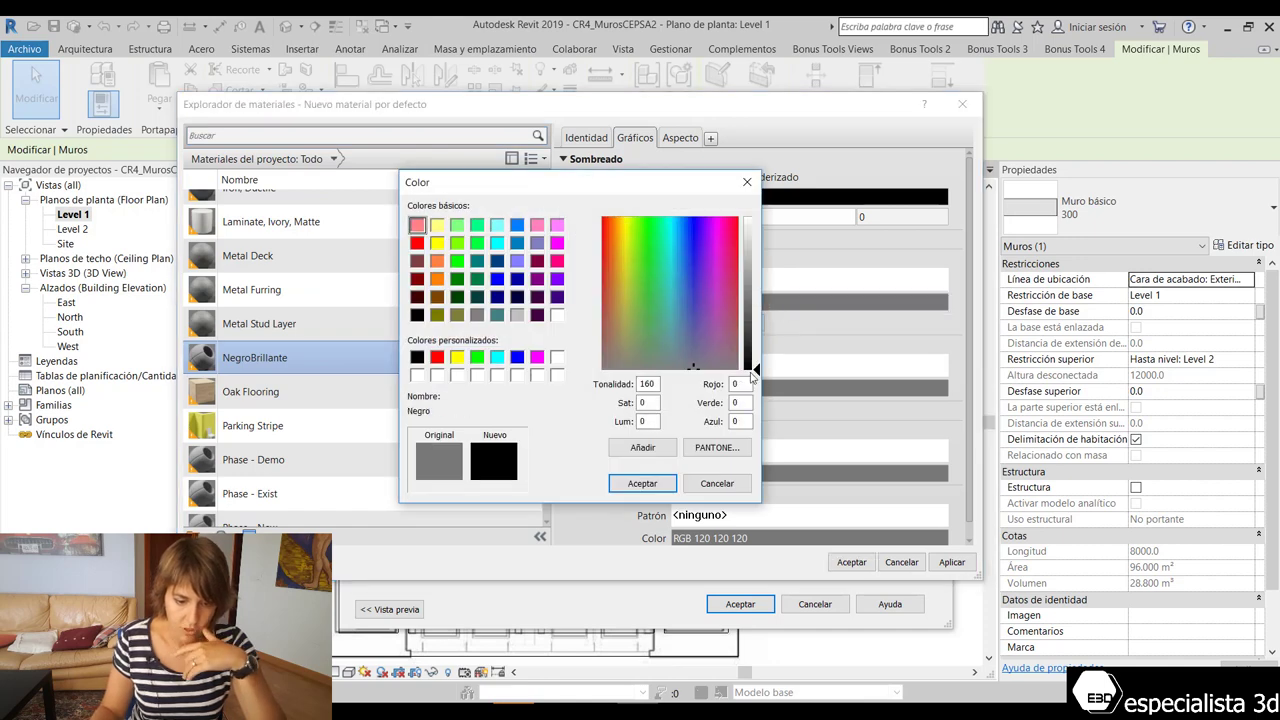
left_click(642, 483)
scroll(710, 380, "down", 1)
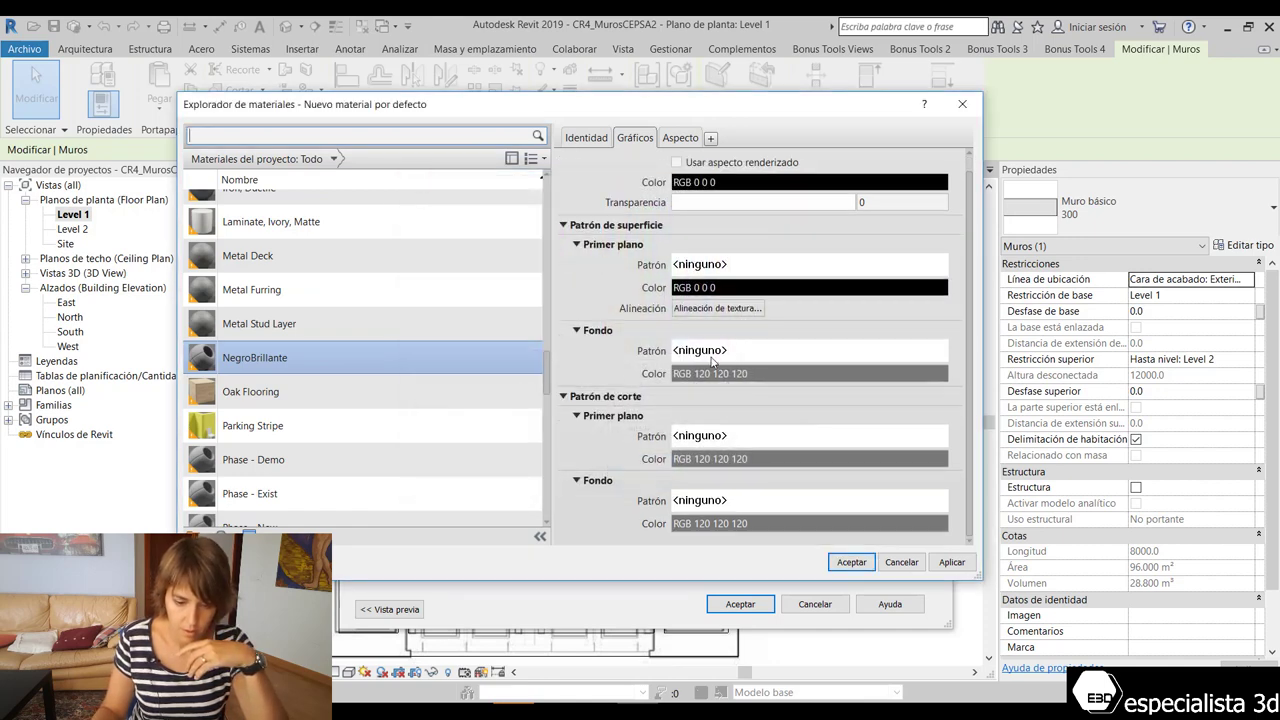
left_click(702, 462)
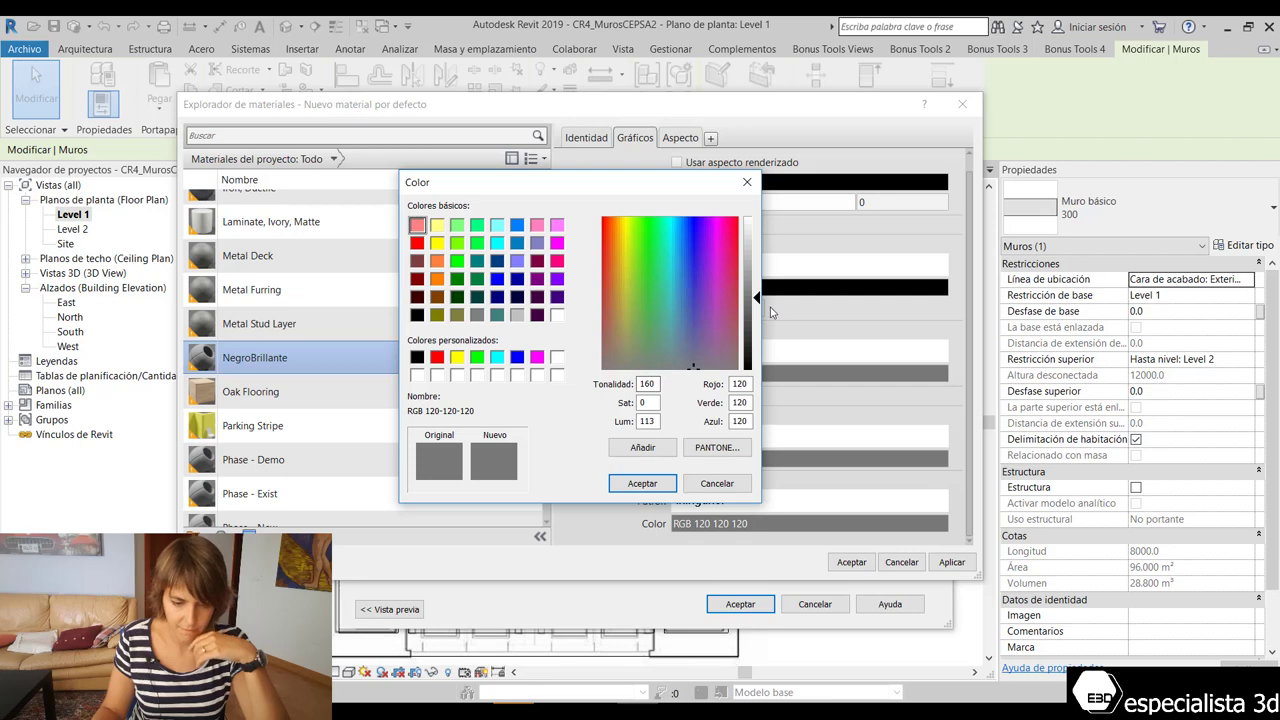
left_click_drag(755, 328, 755, 372)
left_click(642, 484)
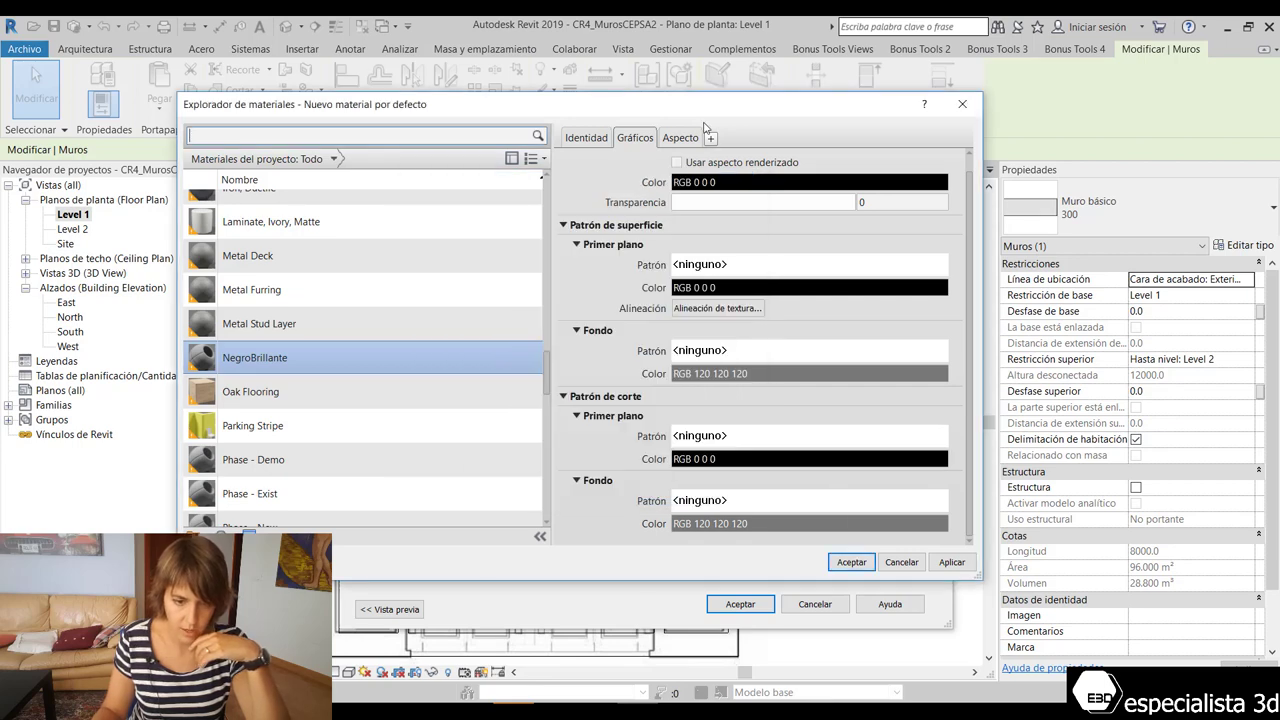
left_click(689, 139)
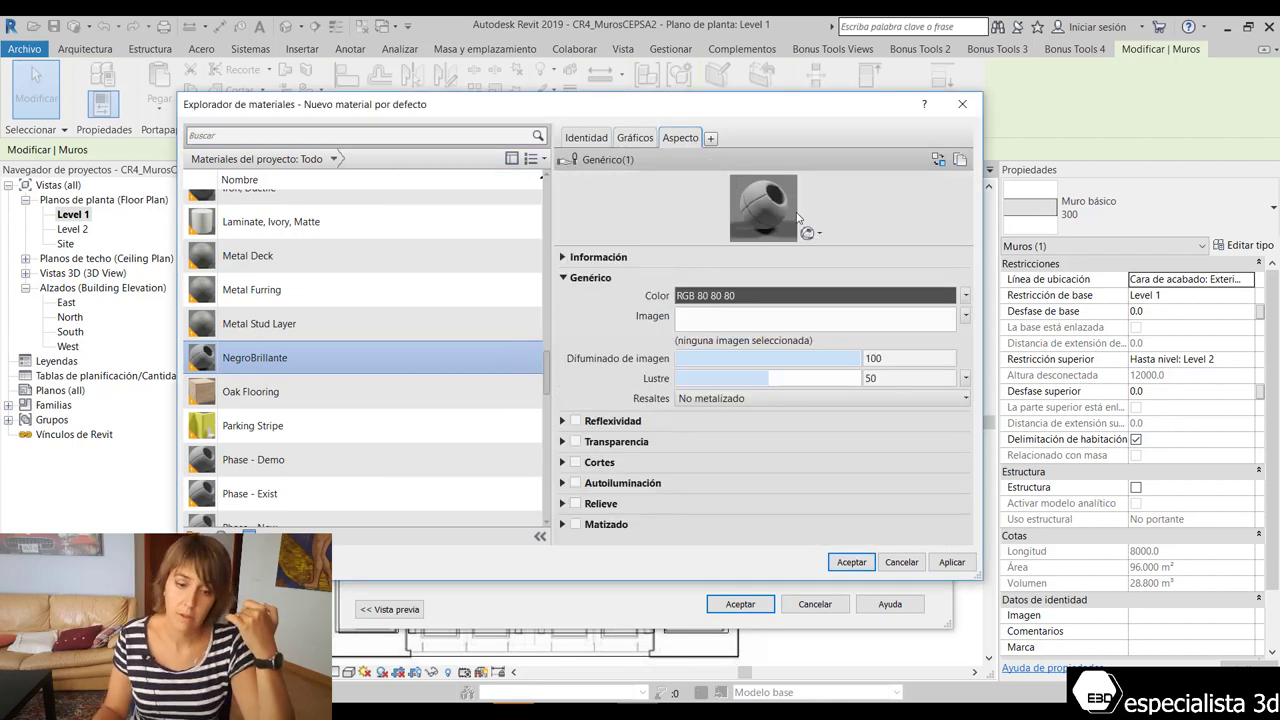
Make the appearance colour RGB 0 0 0, reflectivity direct 4, and transparency amount 8.
left_click(730, 297)
left_click_drag(750, 330, 750, 372)
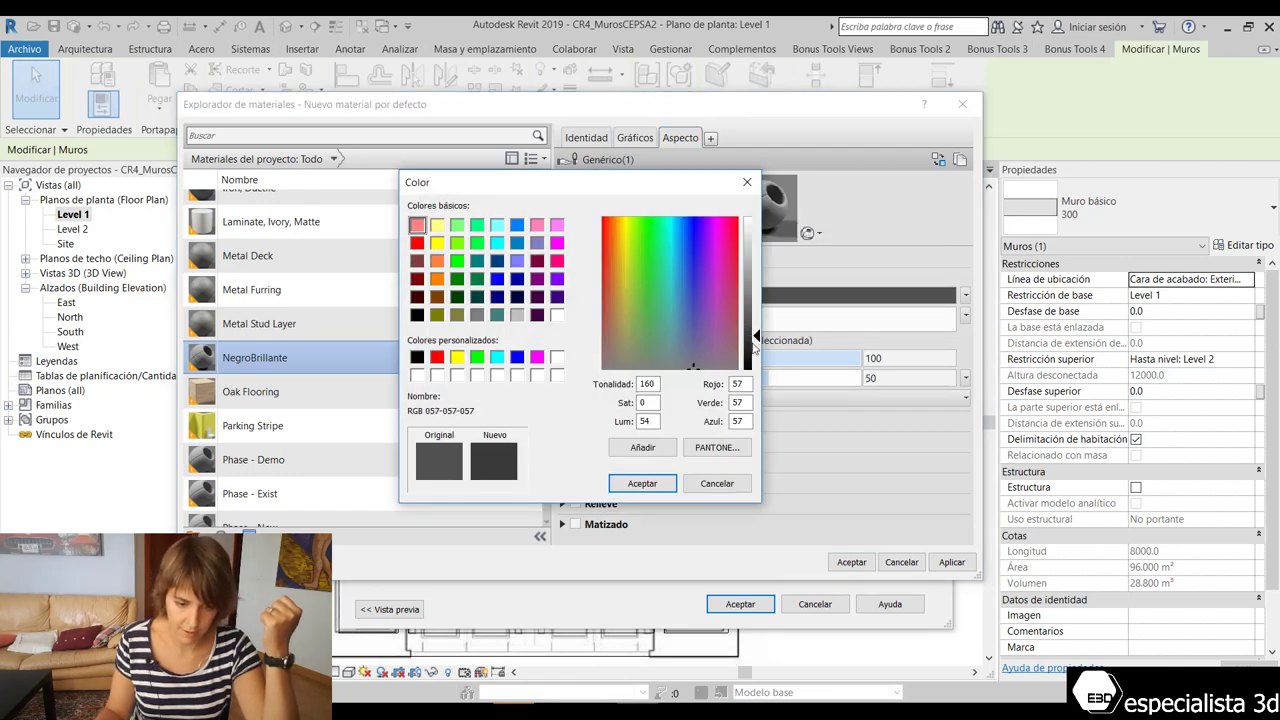
left_click(642, 484)
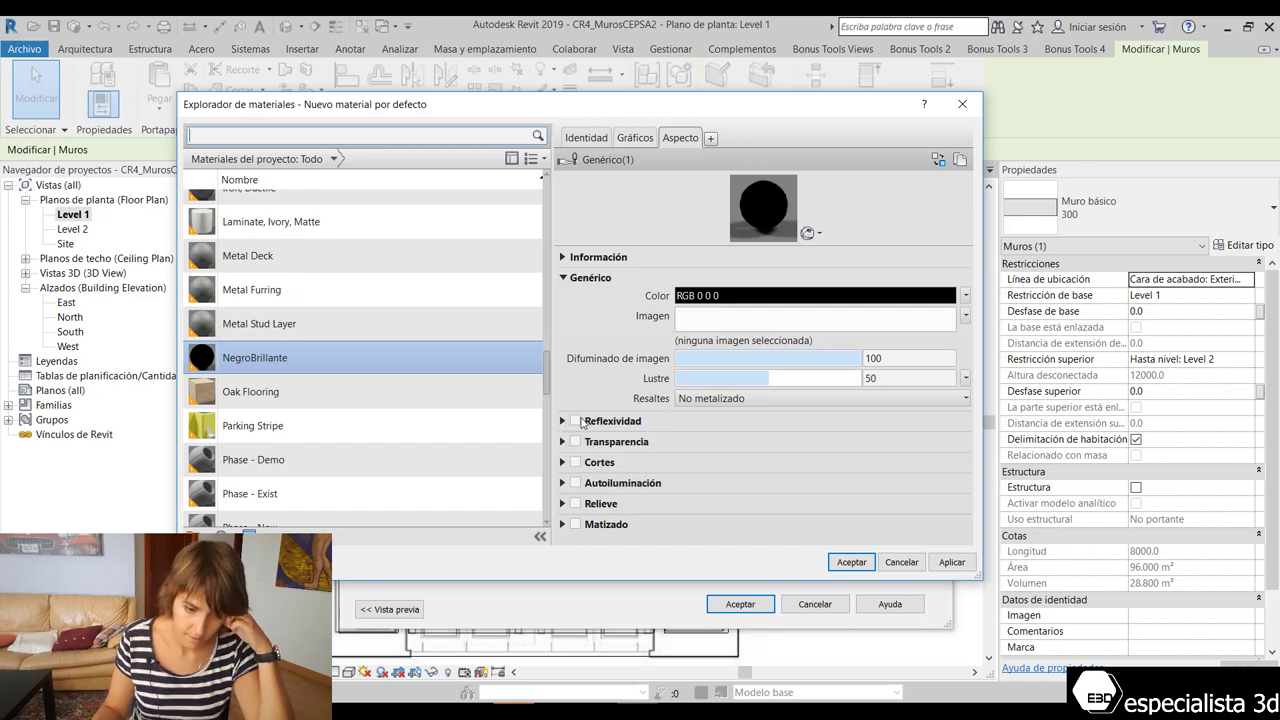
left_click(563, 421)
left_click(576, 421)
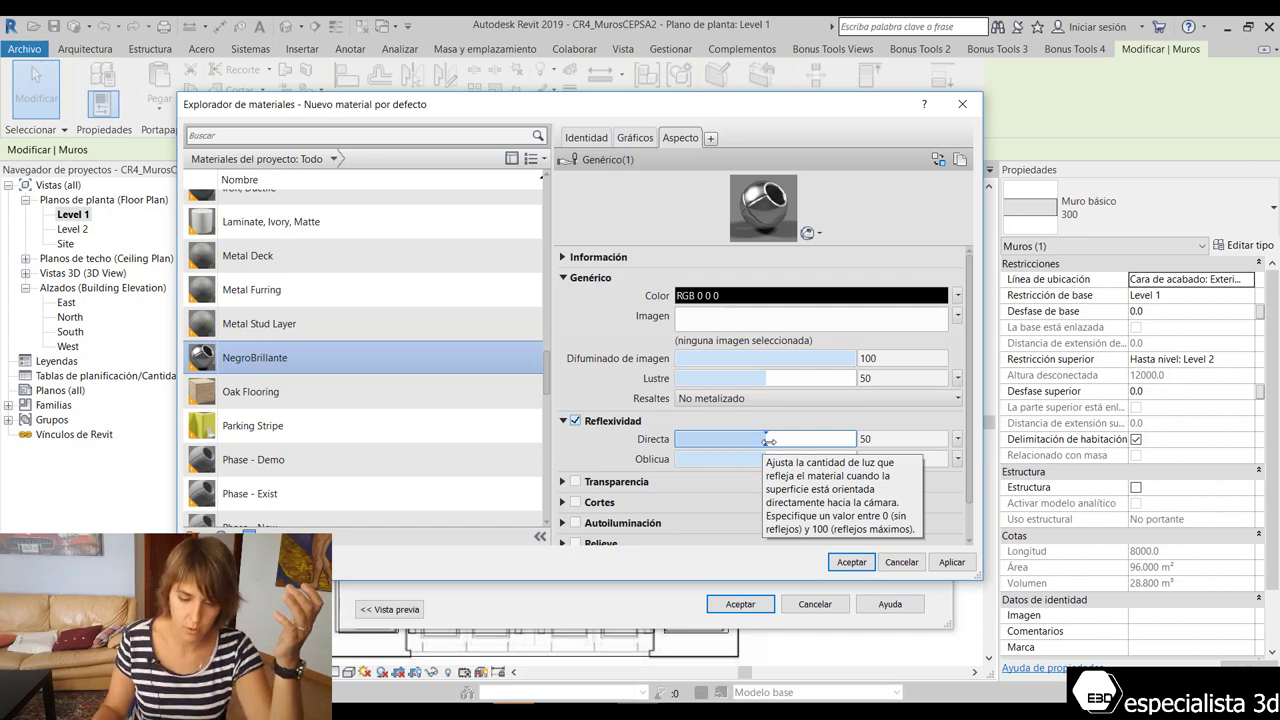
left_click_drag(778, 440, 681, 440)
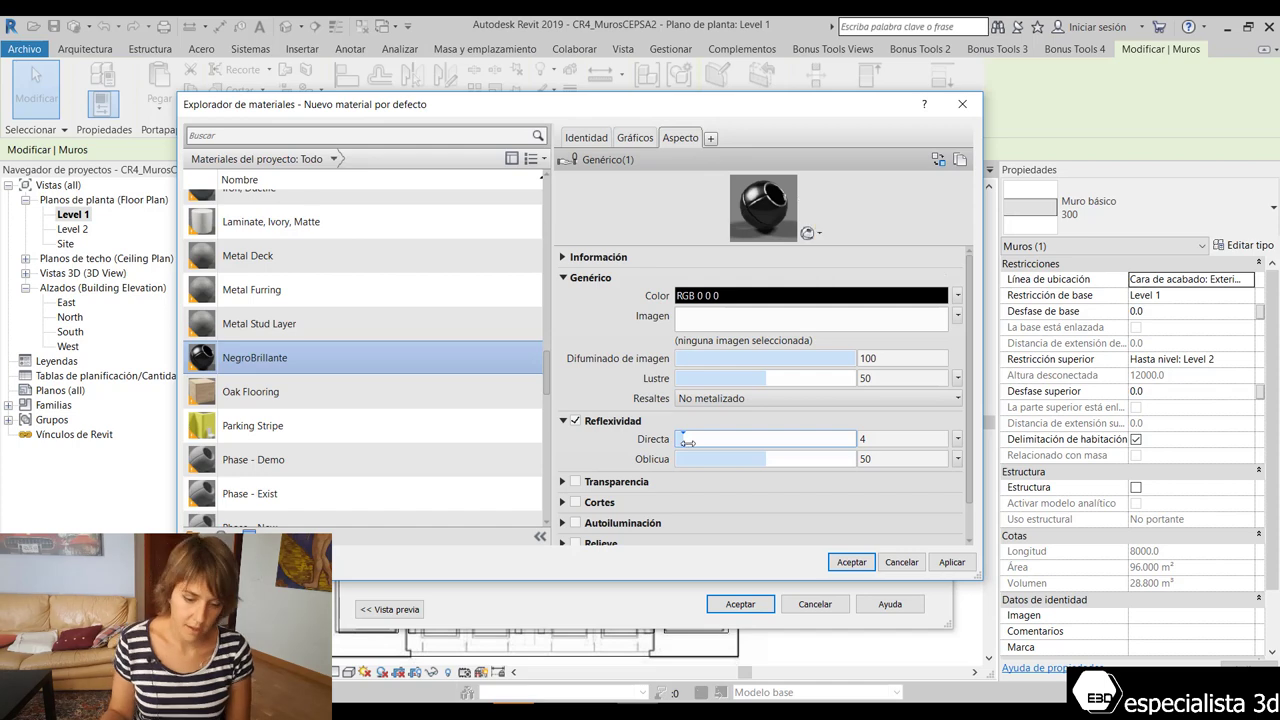
scroll(650, 461, "down", 1)
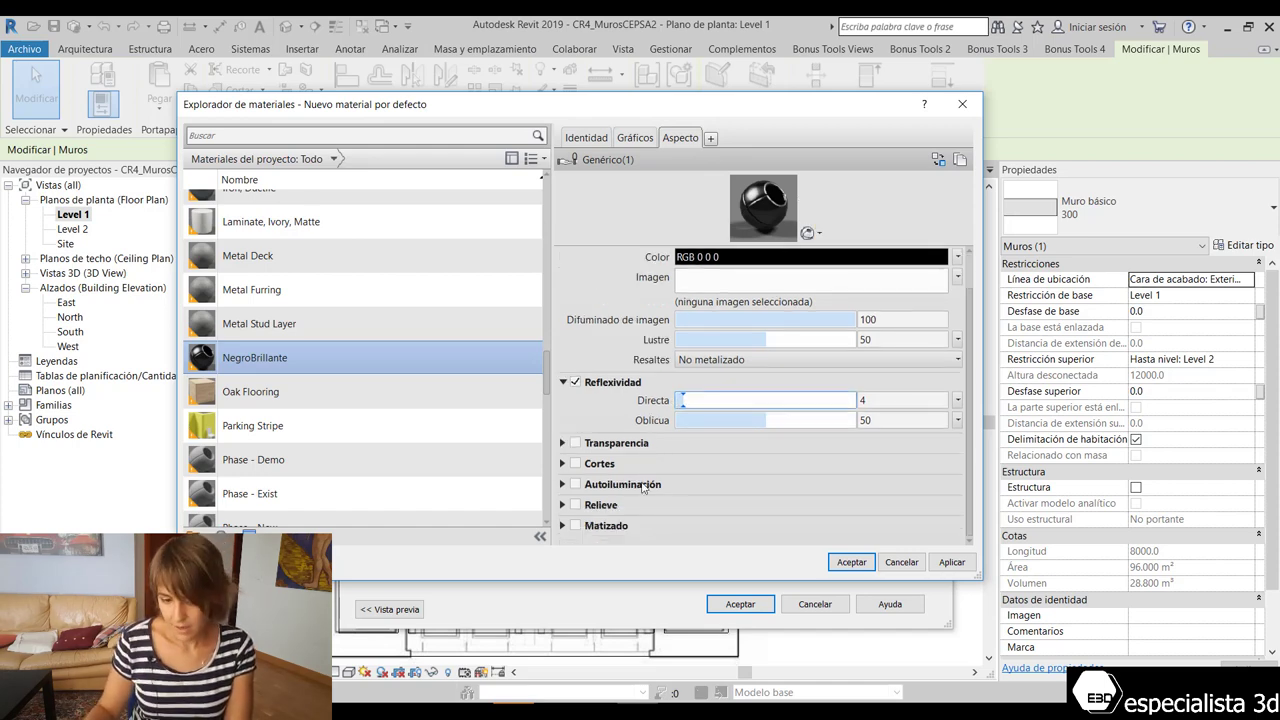
left_click(576, 444)
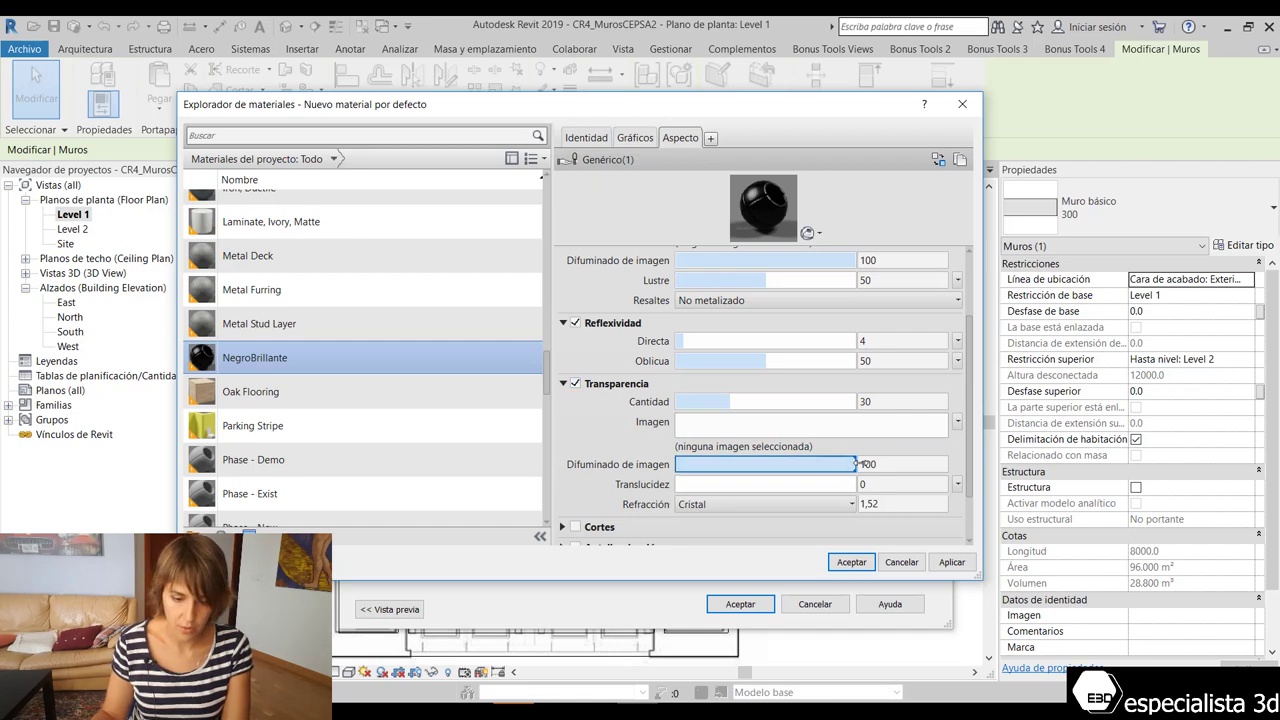
left_click_drag(730, 404, 745, 404)
mouse_move(845, 405)
left_mouse_down()
mouse_move(677, 402)
mouse_move(690, 402)
left_mouse_up()
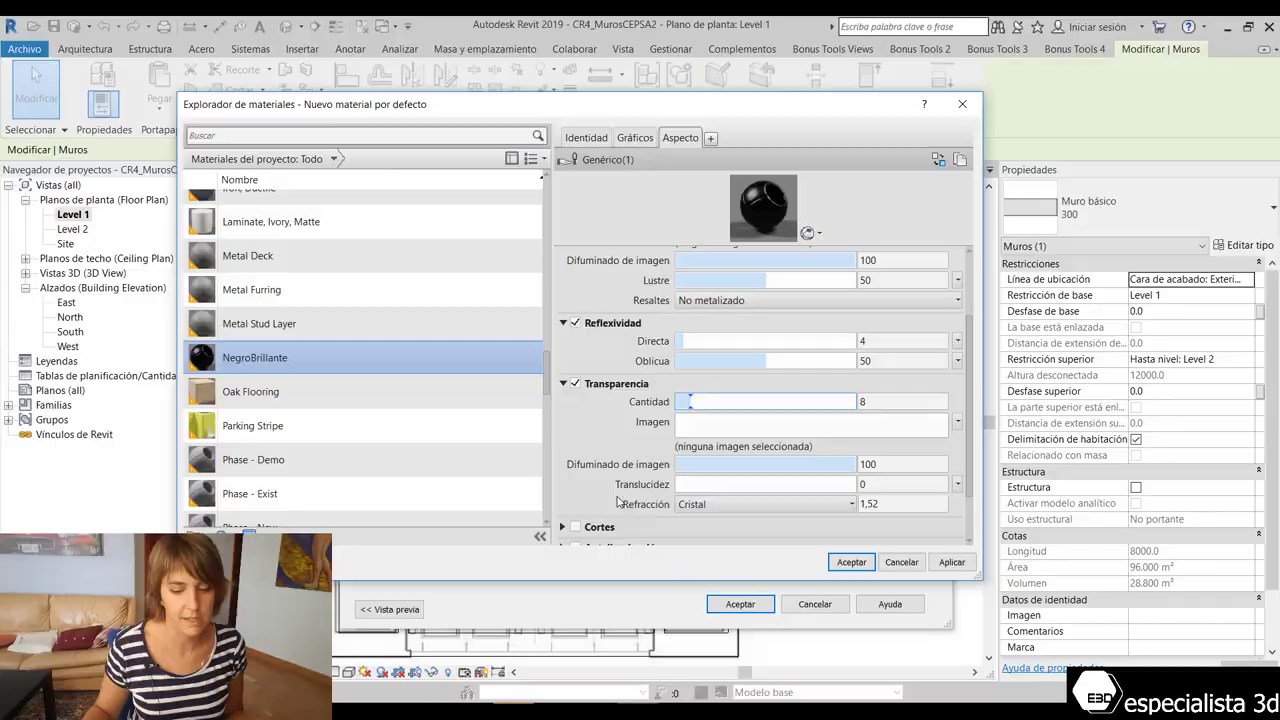
Accept NegroBrillante as the material of the exterior 40 mm Acabado 1 layer.
key("Return")
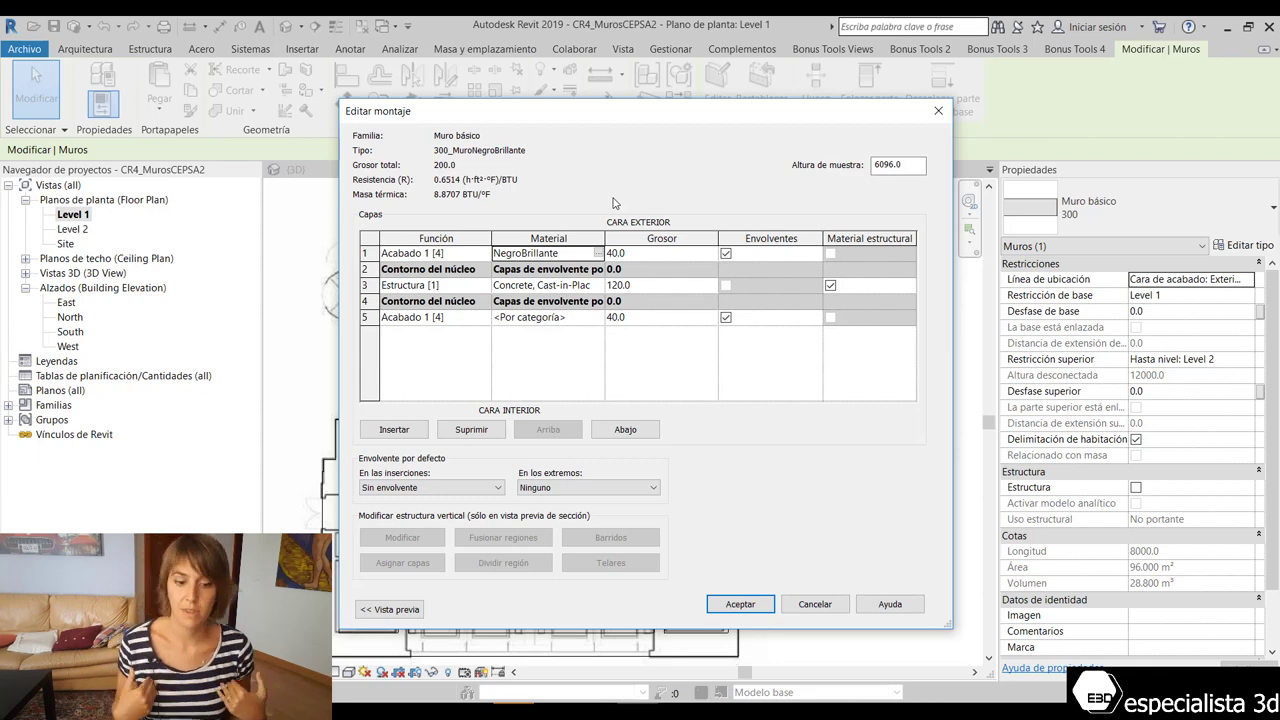
Assign NegroBrillante to the interior finish layer, then accept the assembly and type properties.
left_click(560, 317)
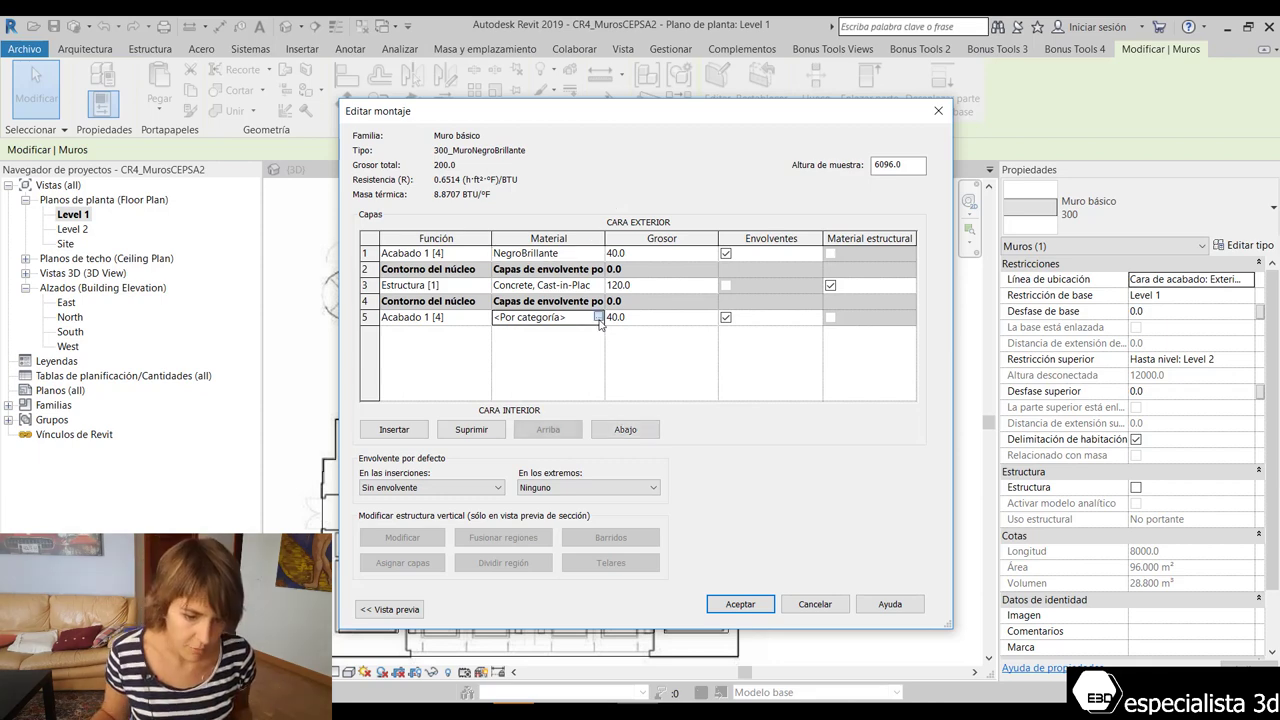
left_click(598, 317)
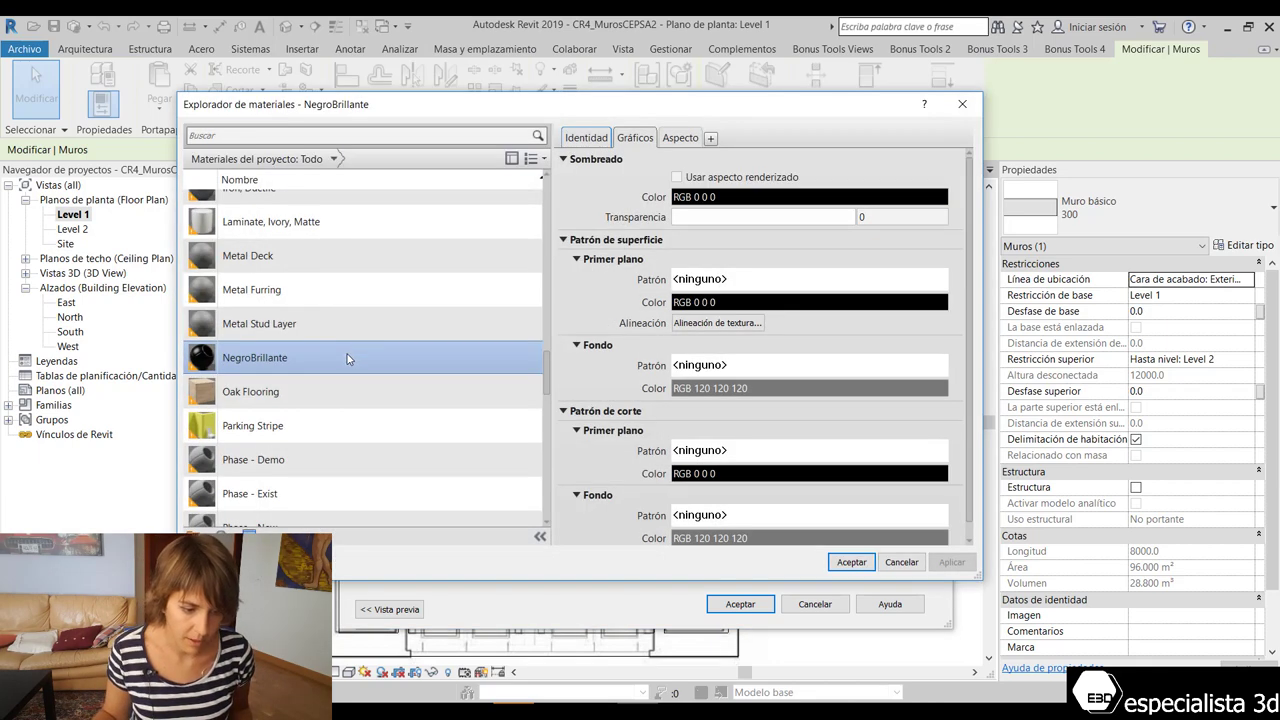
left_click(862, 566)
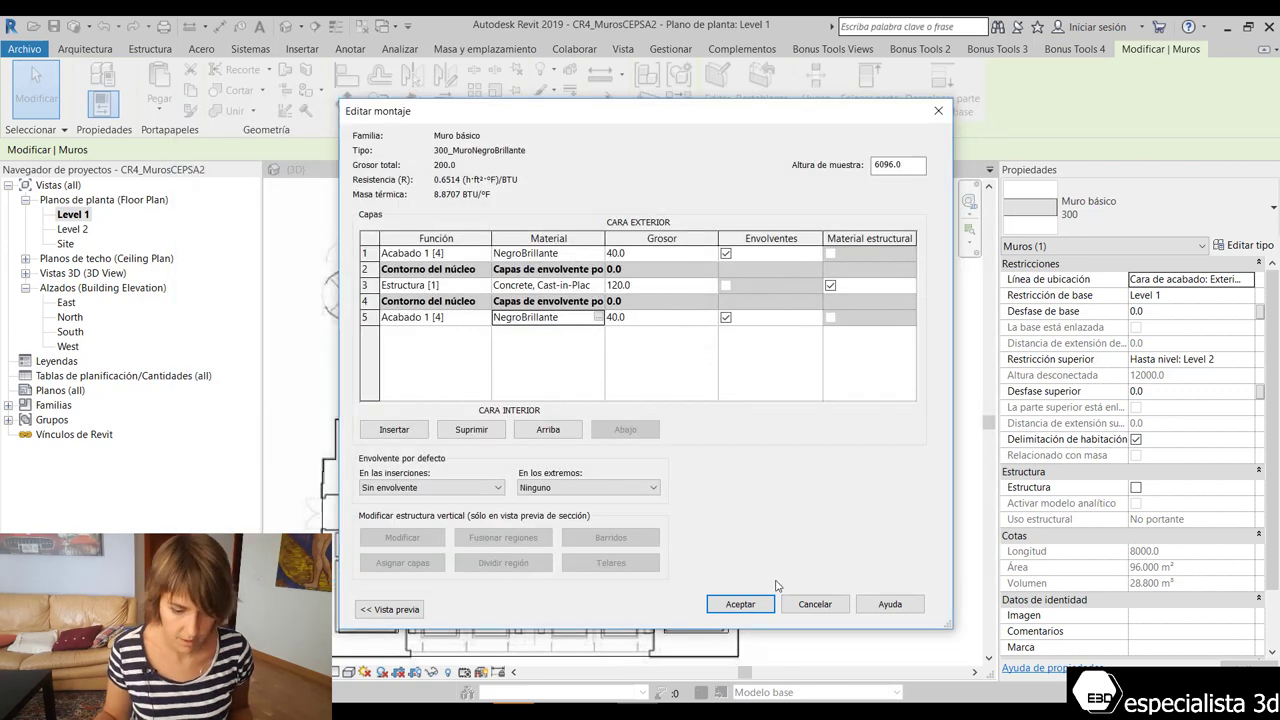
left_click(741, 606)
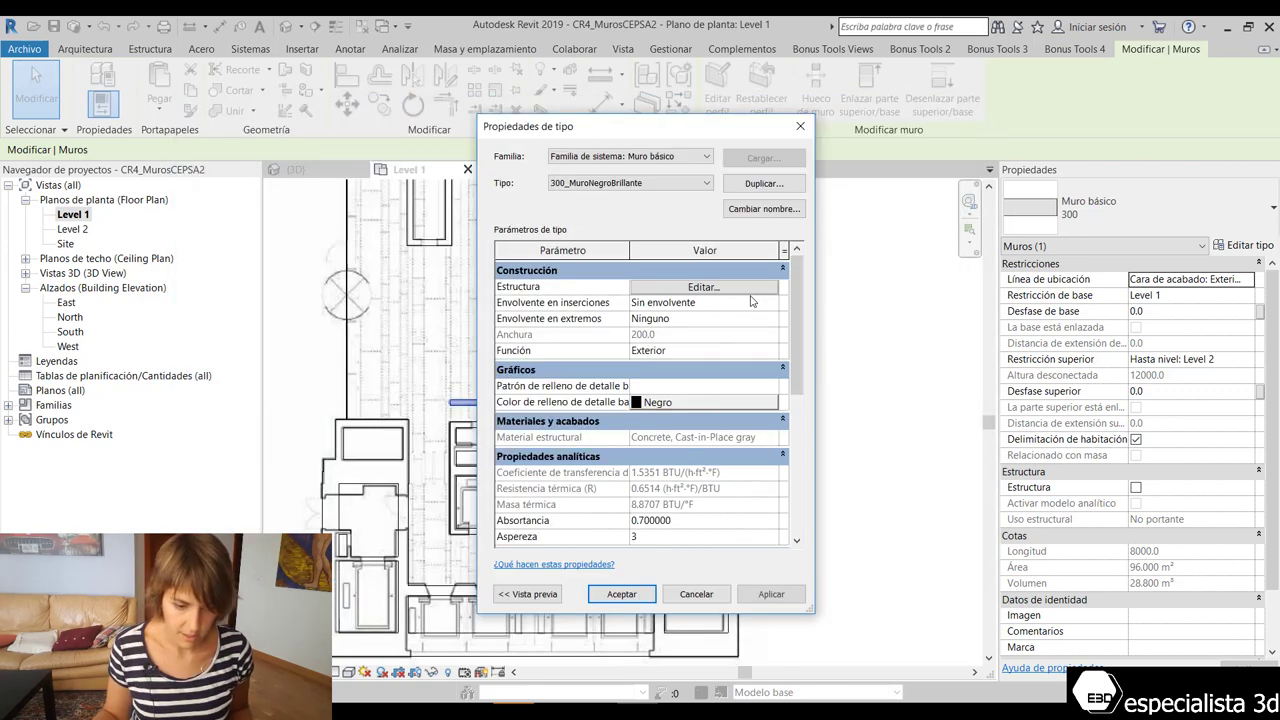
scroll(655, 500, "down", 1)
scroll(655, 500, "down", 3)
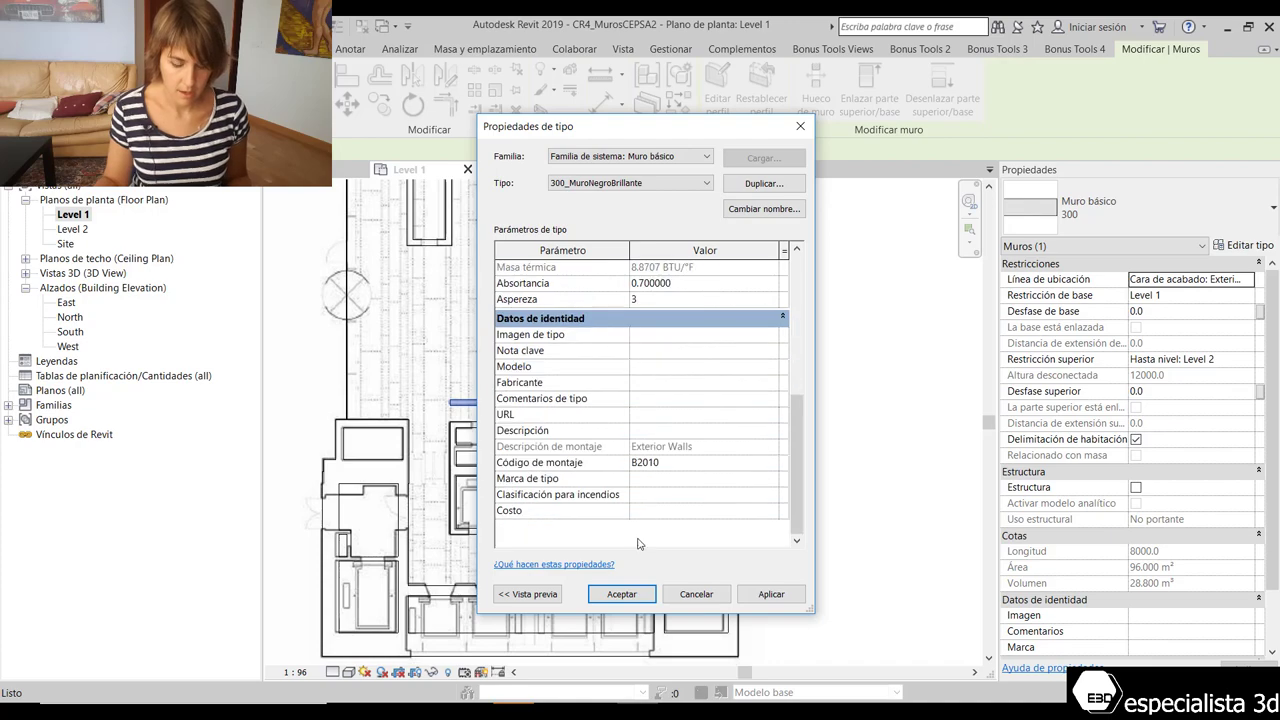
scroll(655, 500, "up", 3)
scroll(655, 500, "up", 1)
left_click(636, 595)
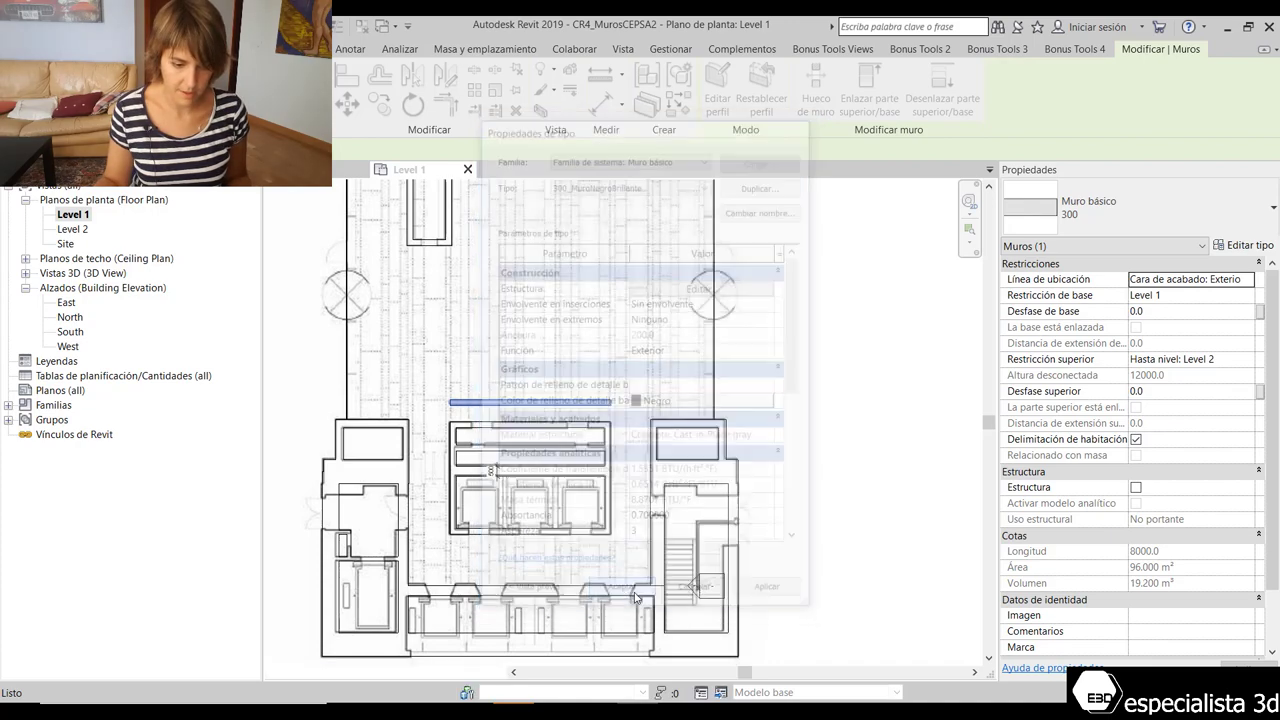
left_click(828, 449)
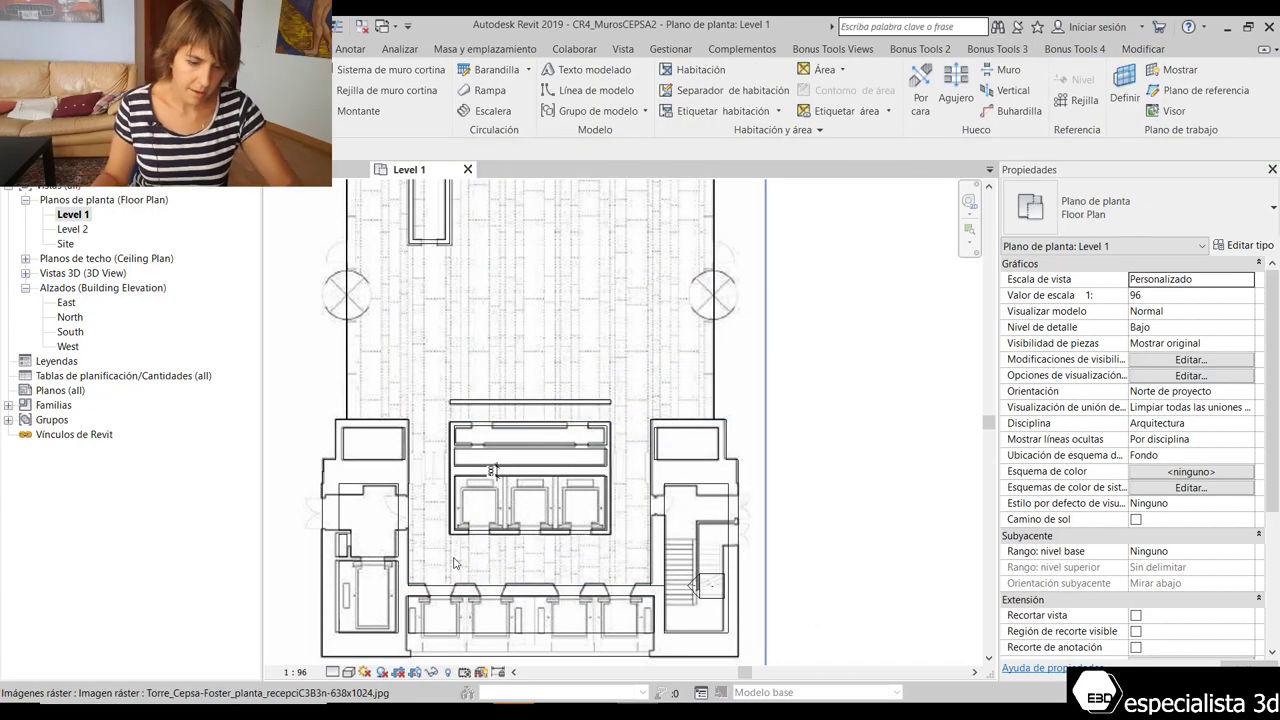
Zoom in on the wall and set the Level 1 plan scale to 1:50.
scroll(450, 421, "up", 2)
scroll(450, 421, "up", 2)
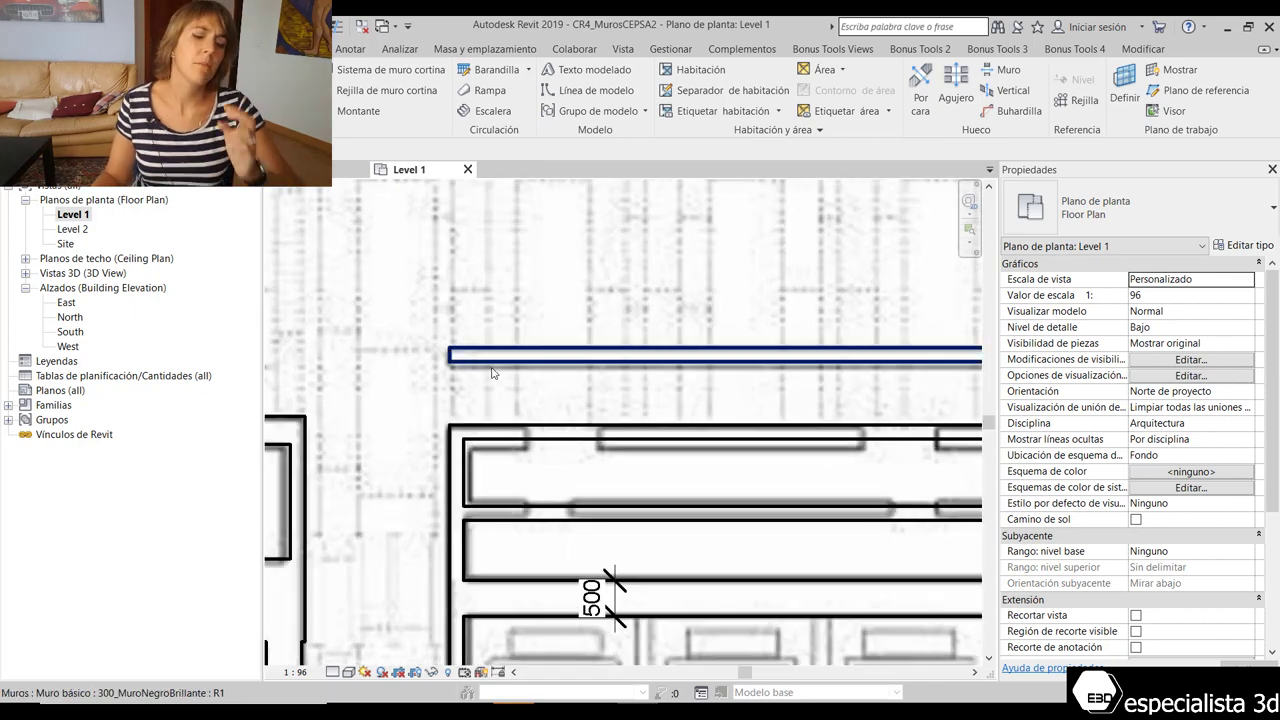
scroll(488, 374, "up", 2)
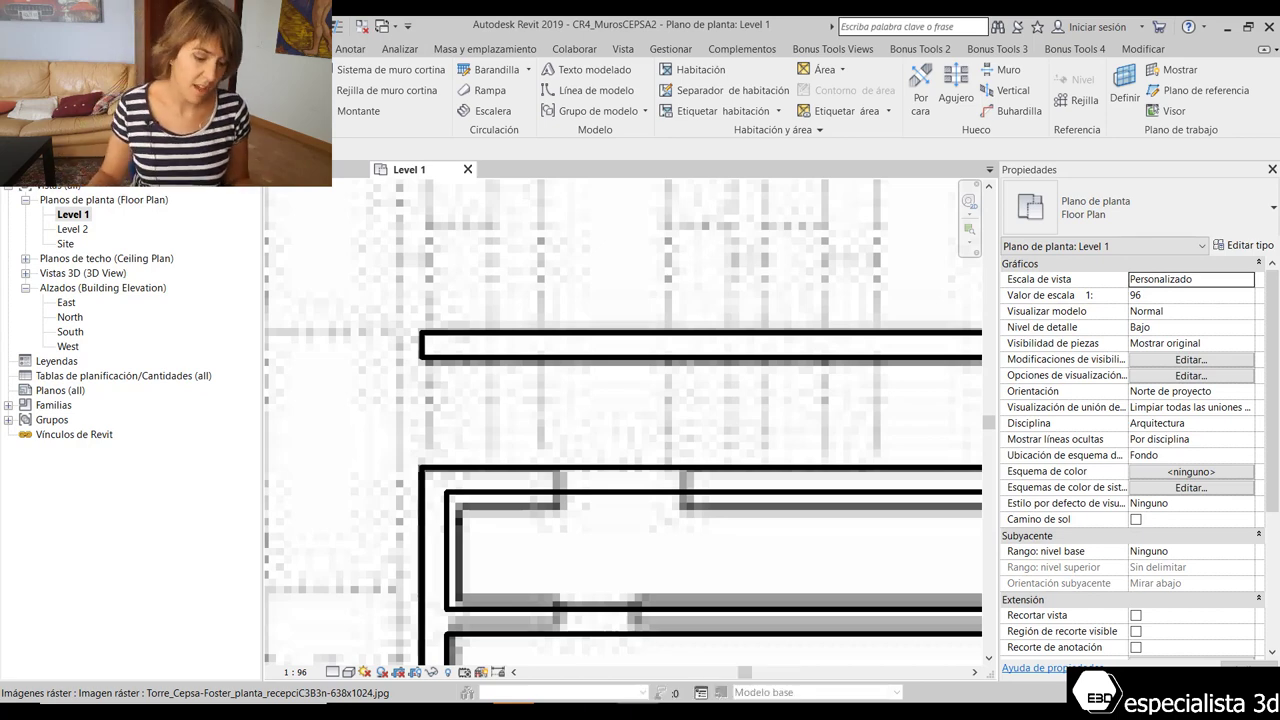
scroll(365, 643, "up", 2)
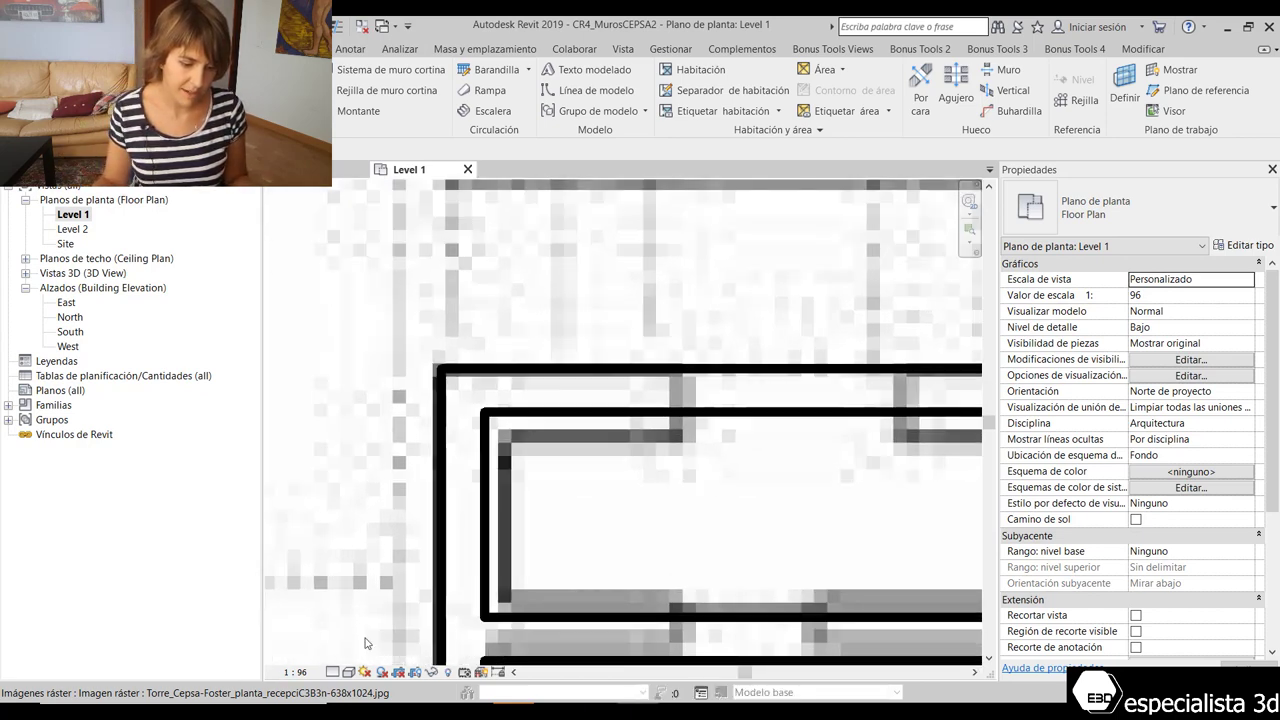
left_click(308, 674)
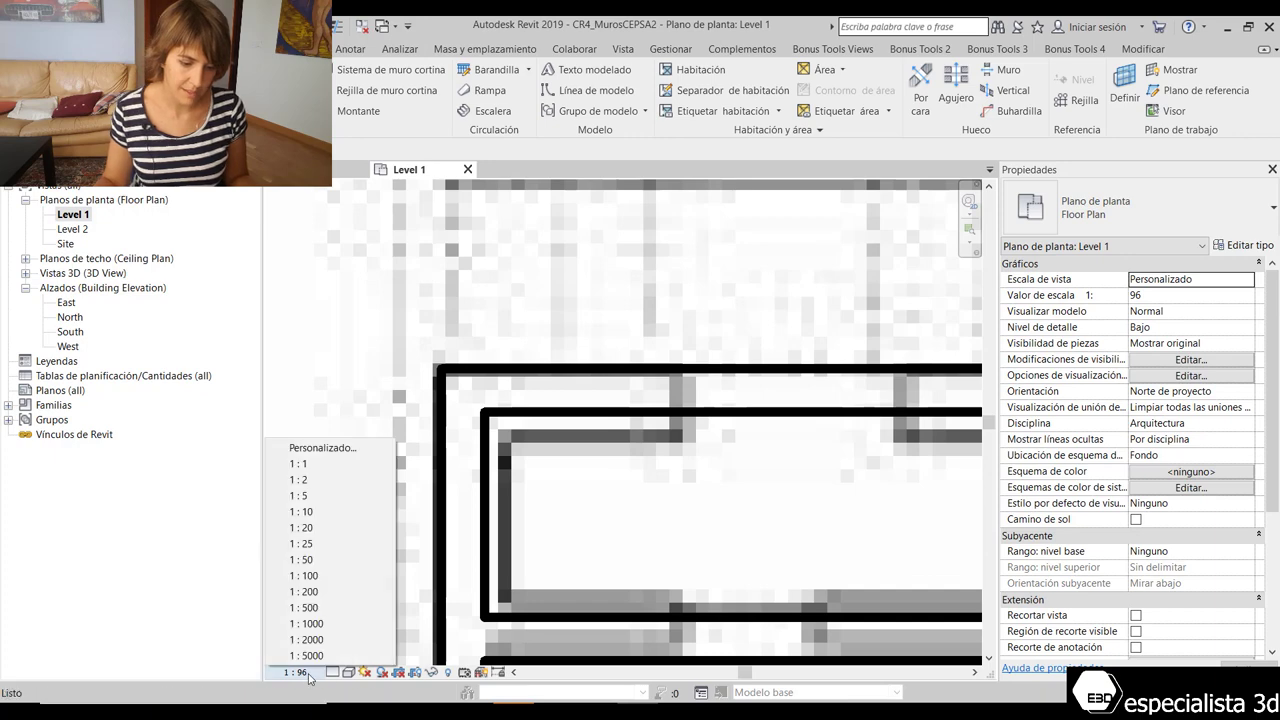
left_click(329, 560)
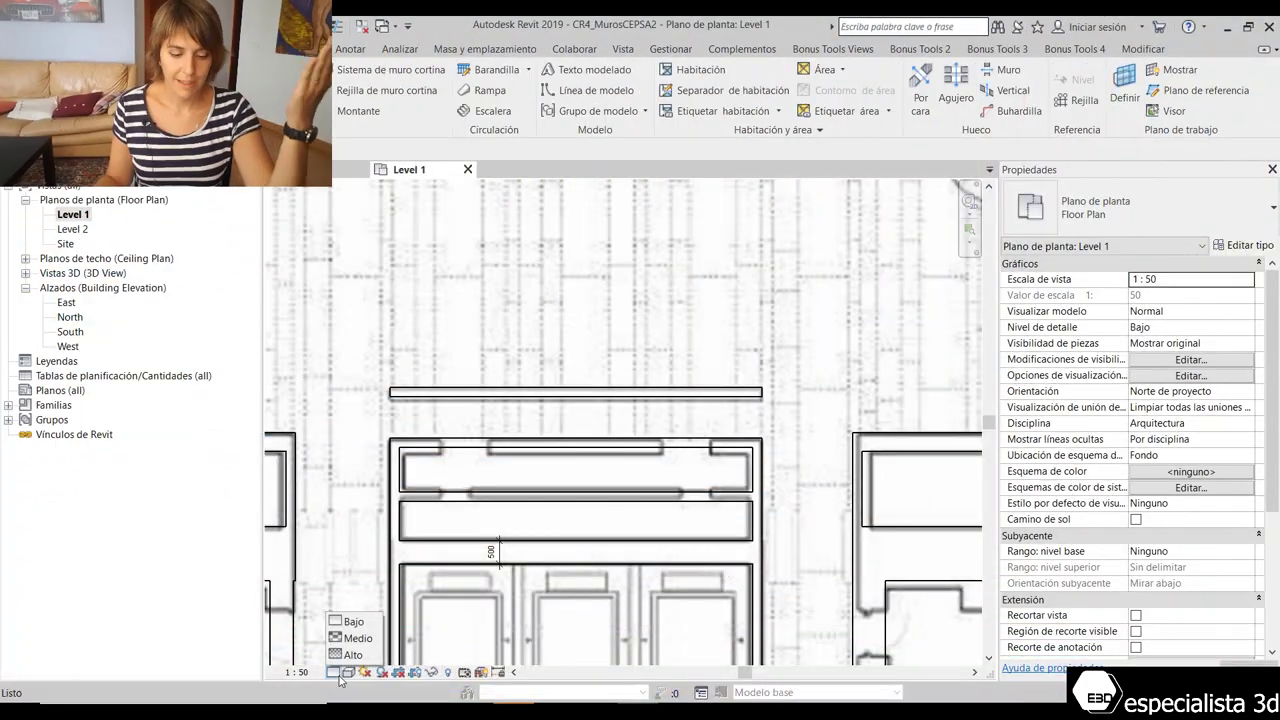
Set the plan's detail level to Alto so the wall layers show.
left_click(334, 672)
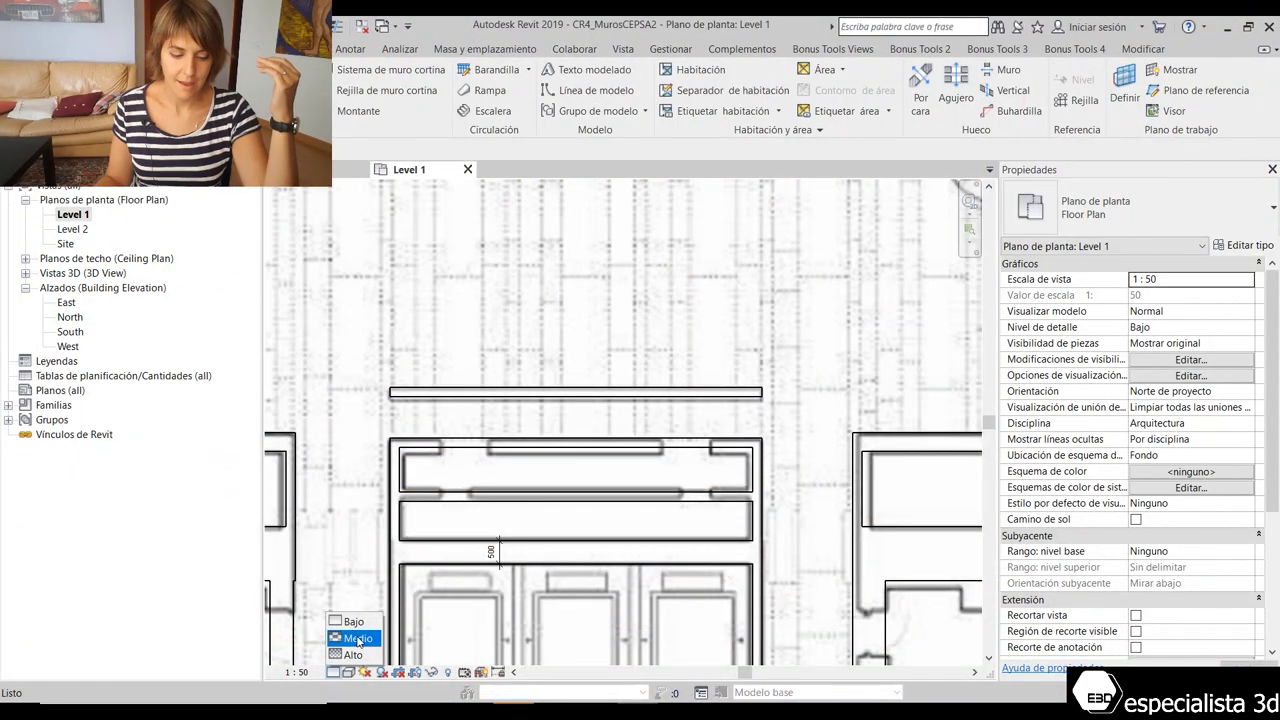
left_click(353, 655)
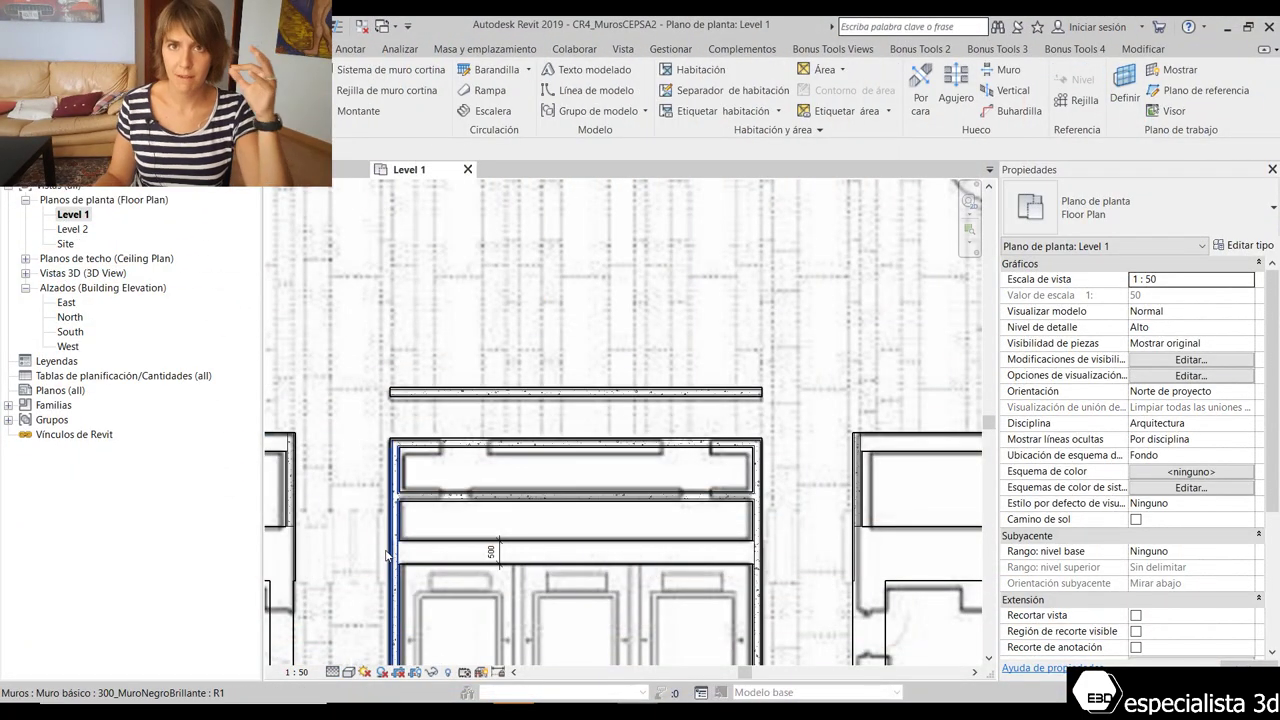
scroll(371, 408, "up", 3)
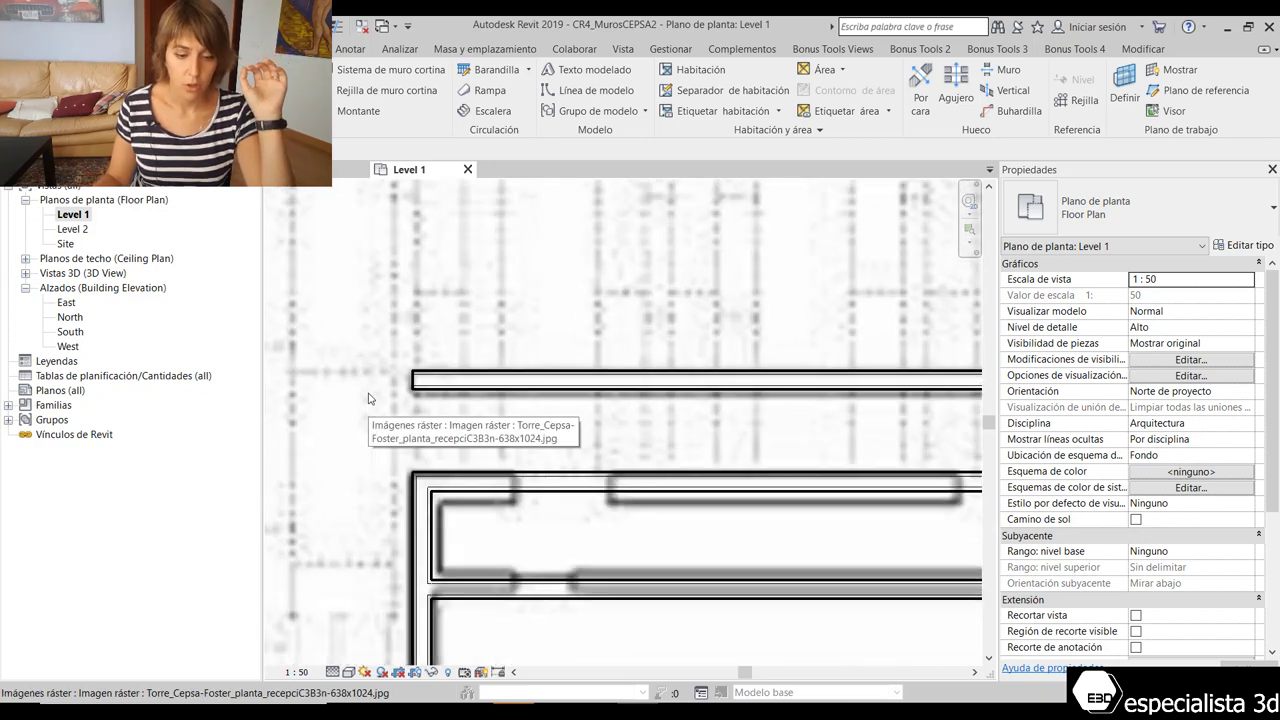
scroll(363, 376, "up", 3)
scroll(620, 389, "up", 2)
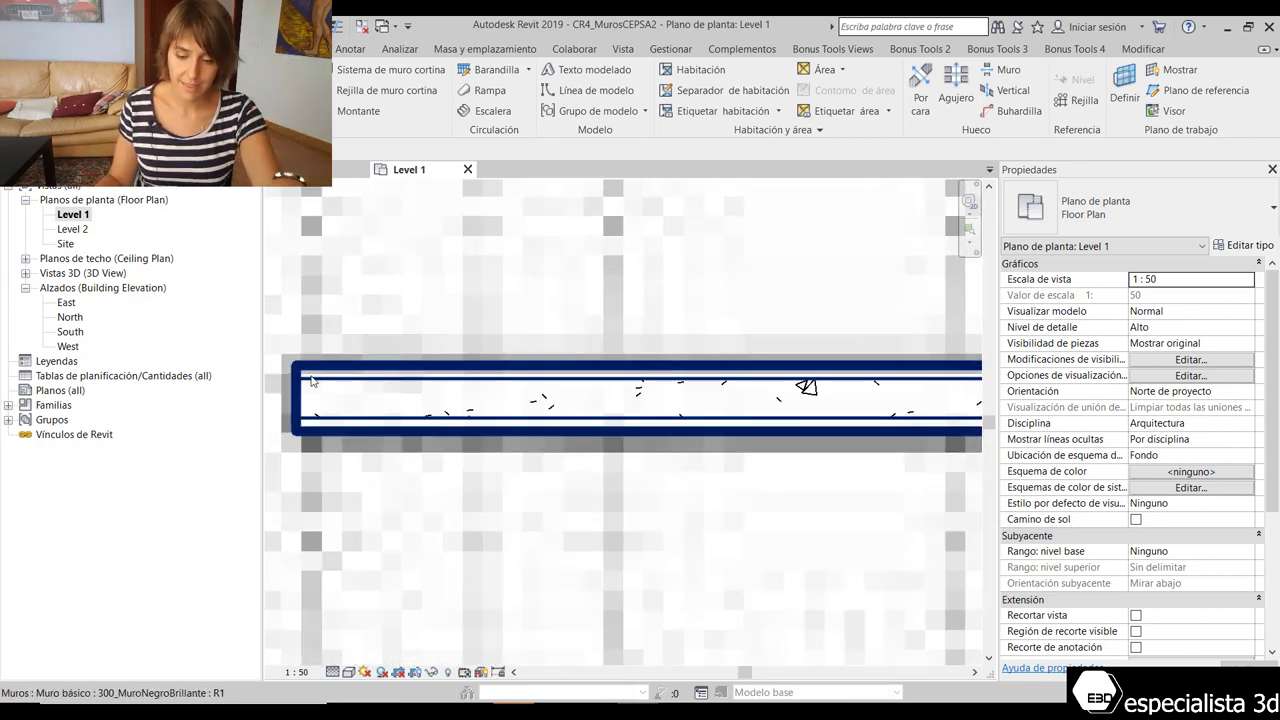
scroll(493, 352, "down", 2)
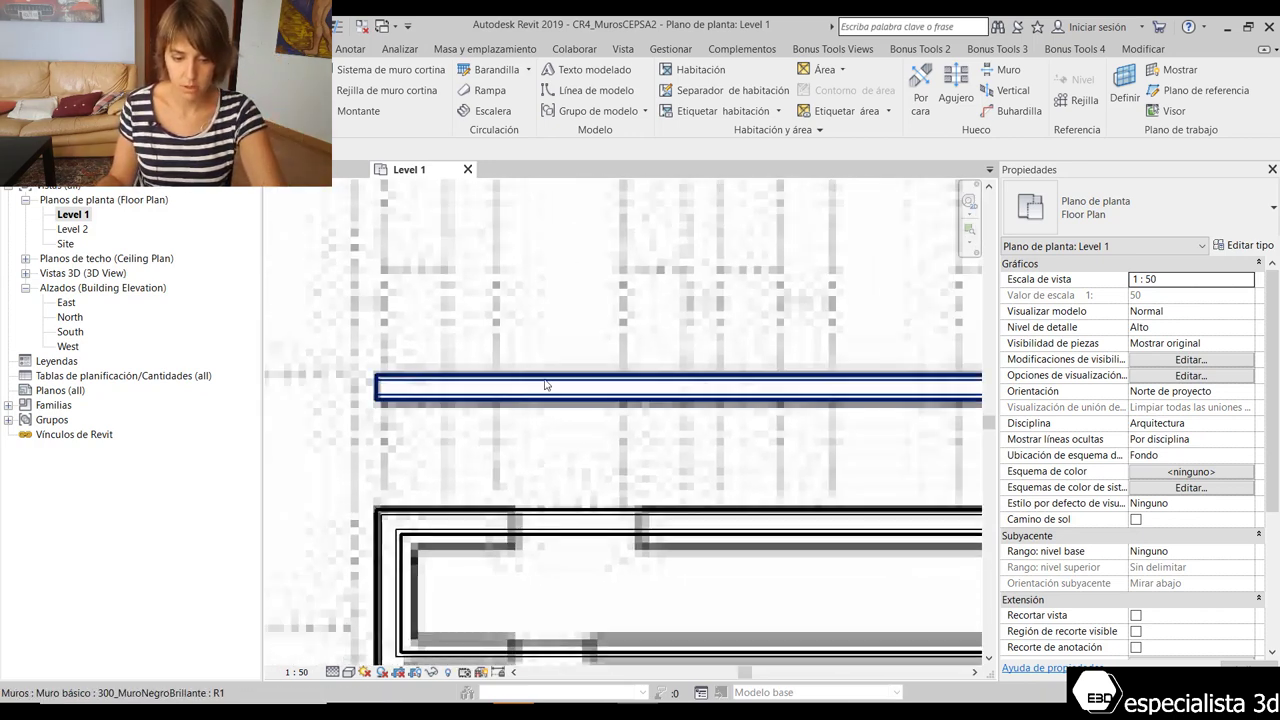
scroll(553, 381, "up", 2)
scroll(553, 407, "up", 2)
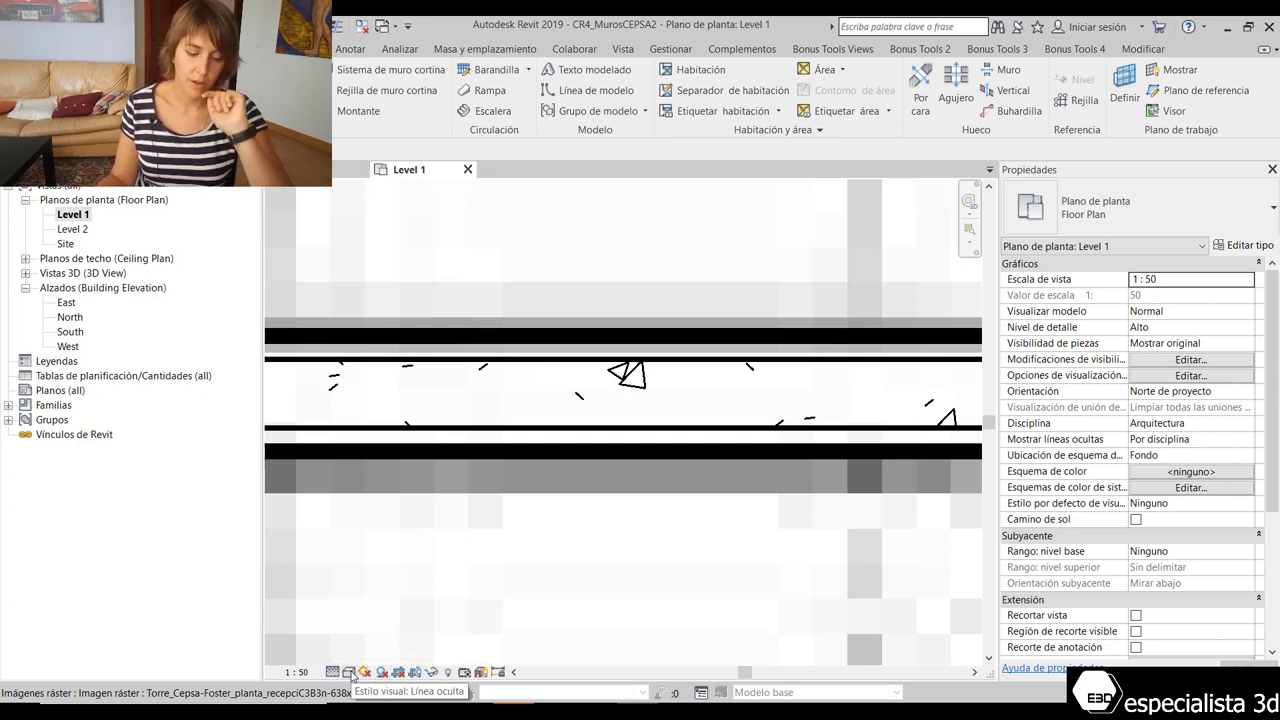
Switch the plan's visual style to consistent colours and zoom to check the walls.
left_click(350, 673)
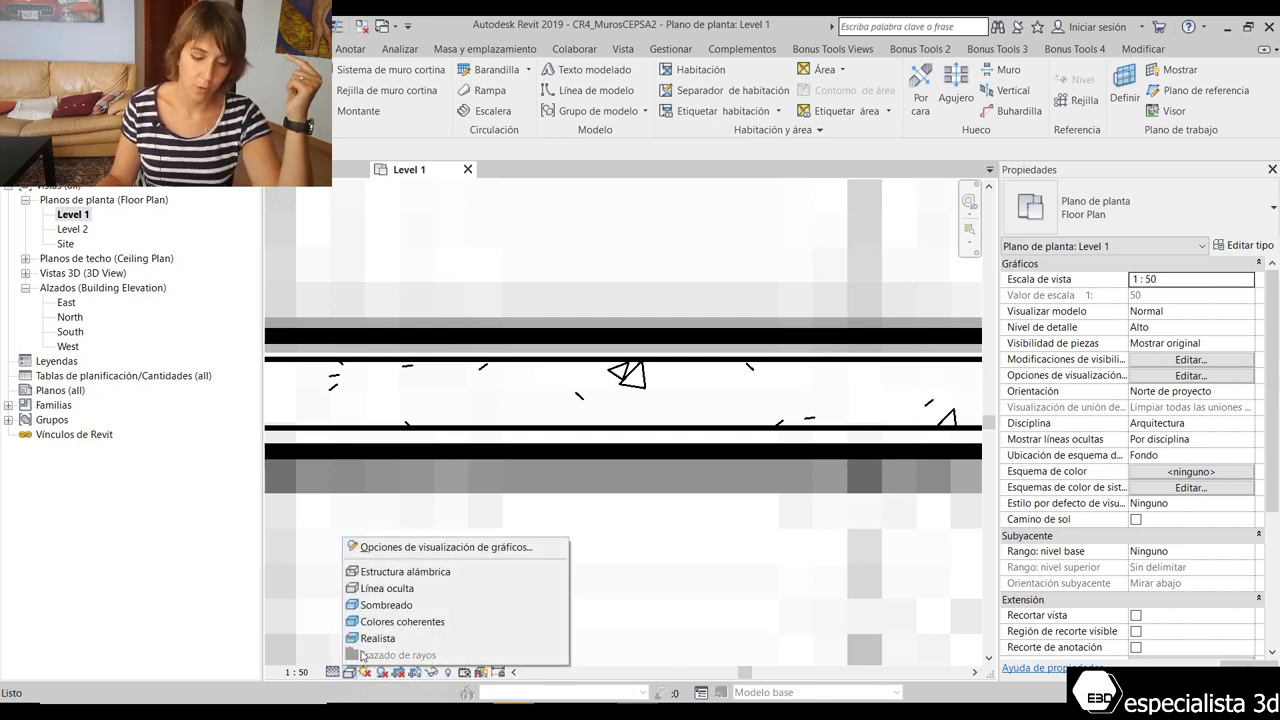
left_click(376, 623)
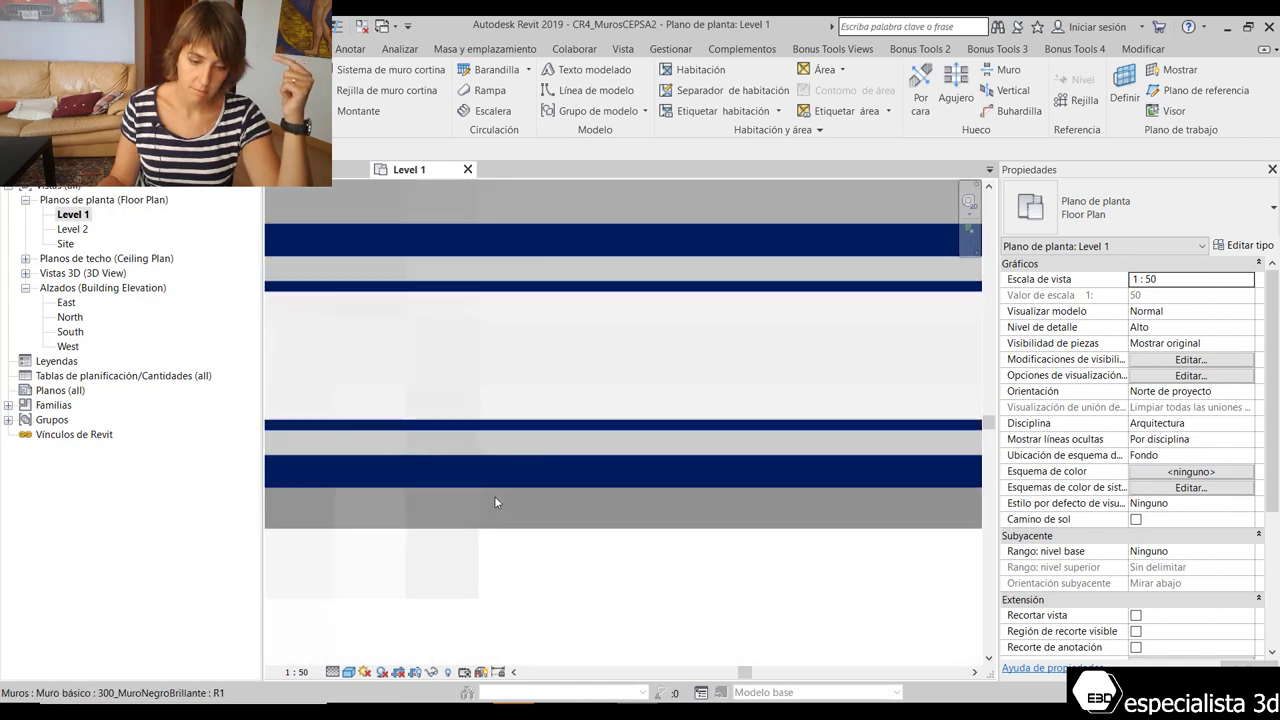
scroll(525, 376, "down", 1)
scroll(525, 376, "down", 3)
scroll(305, 387, "up", 2)
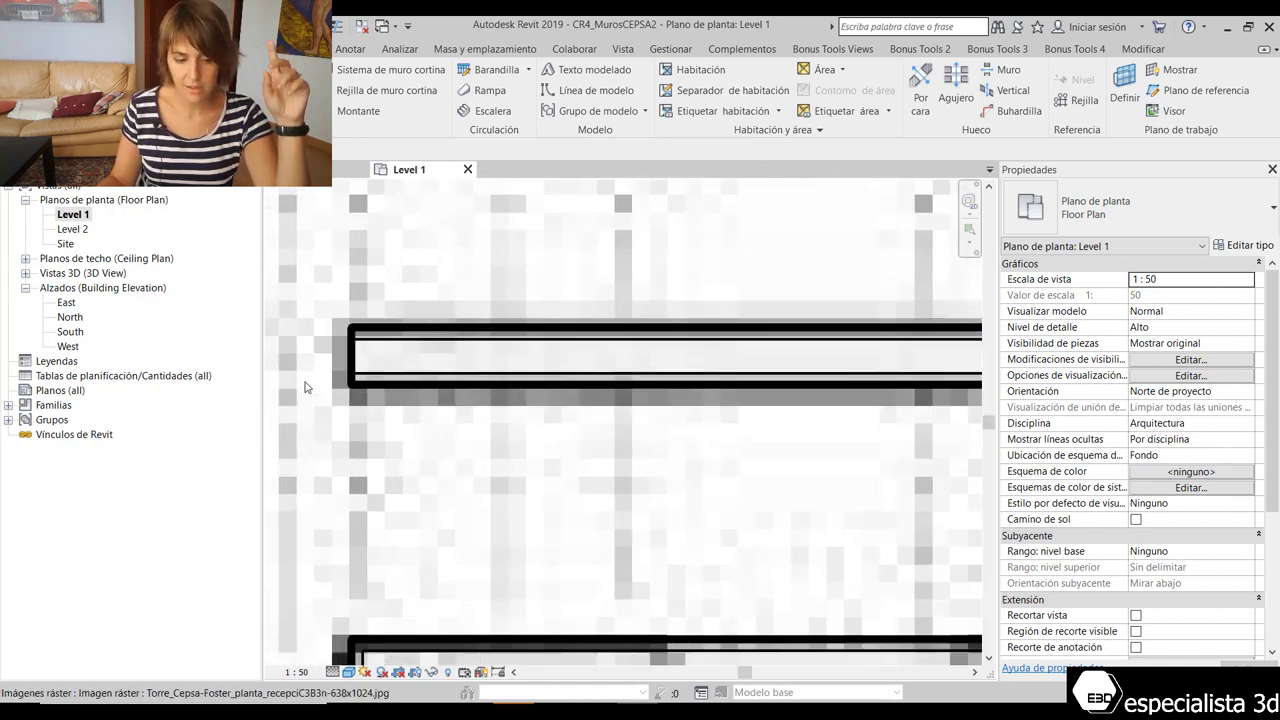
scroll(305, 387, "up", 1)
scroll(677, 271, "down", 2)
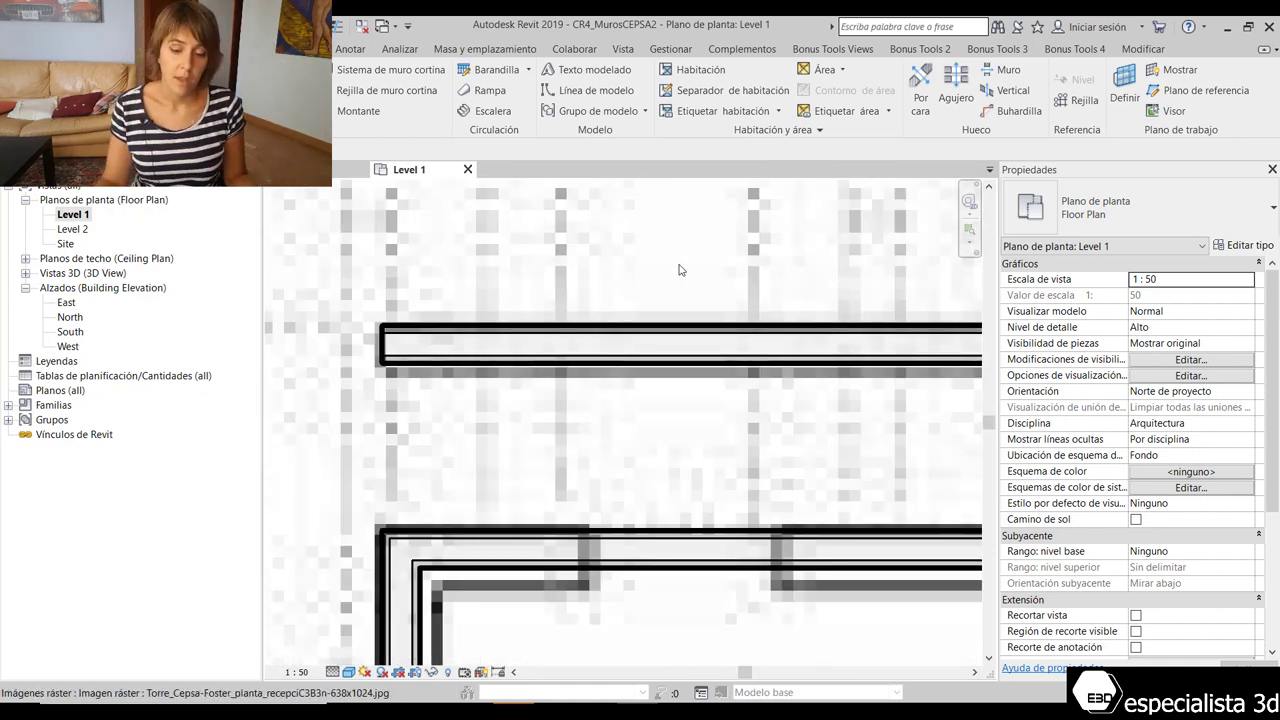
scroll(600, 300, "down", 2)
scroll(511, 343, "down", 1)
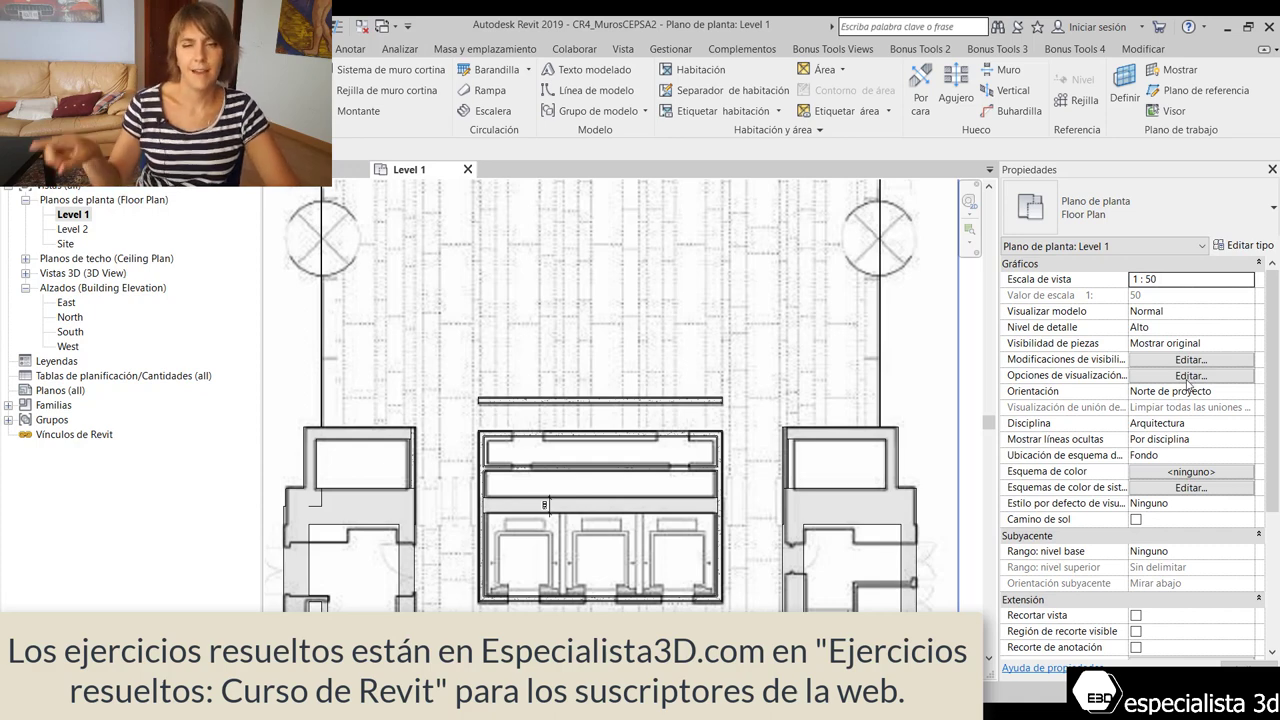
Commit the 1:50 scale and clear the Muros transparency override in Visibility/Graphics.
key("Return")
left_click(1158, 362)
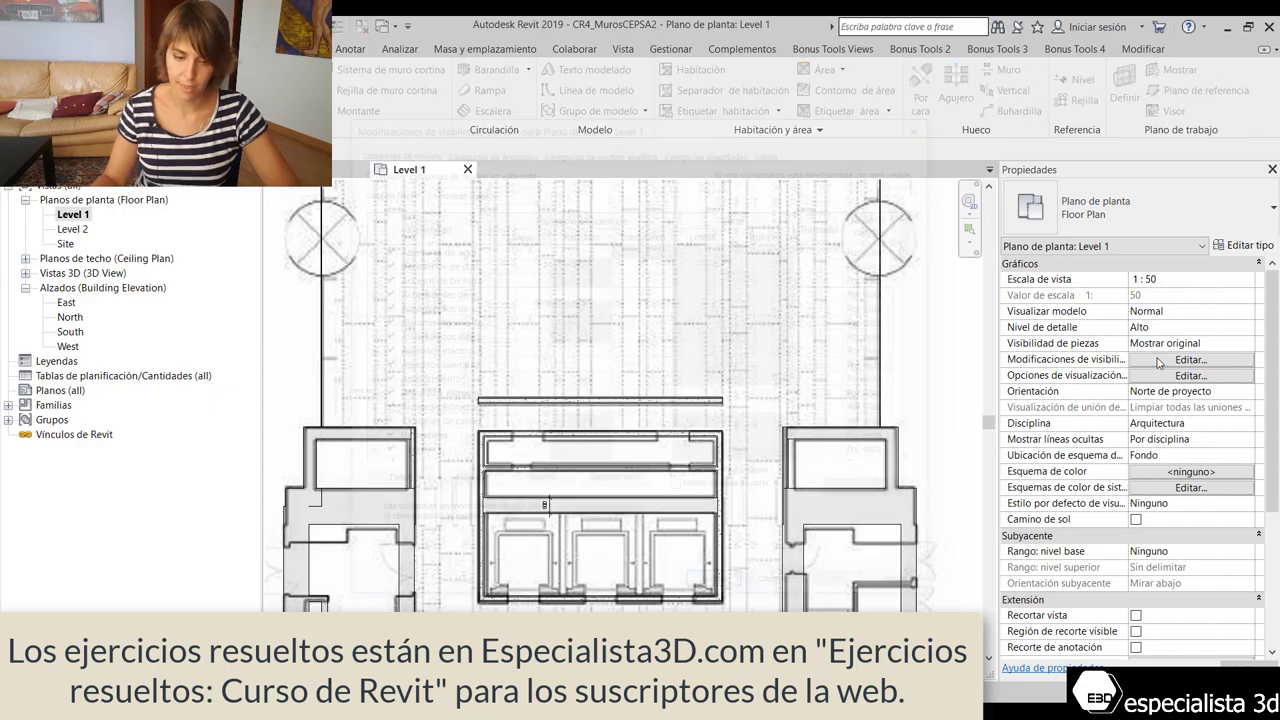
scroll(450, 373, "down", 7)
left_click(664, 426)
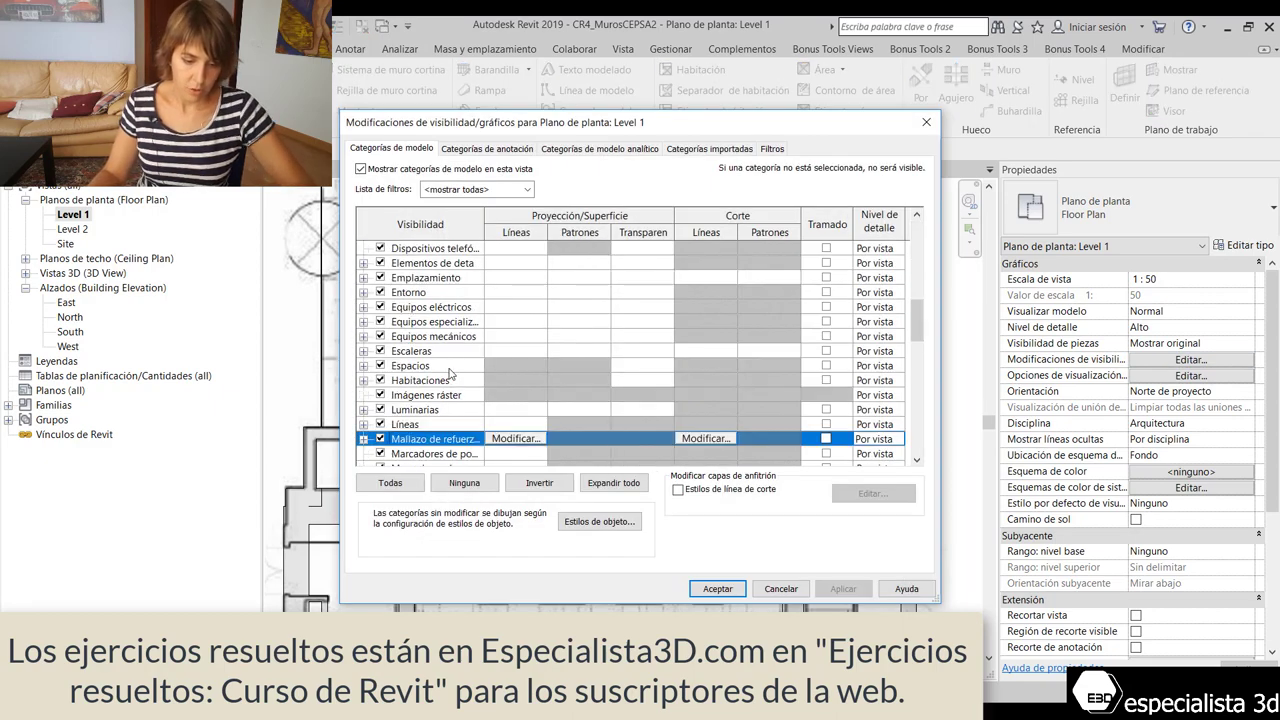
scroll(489, 340, "down", 2)
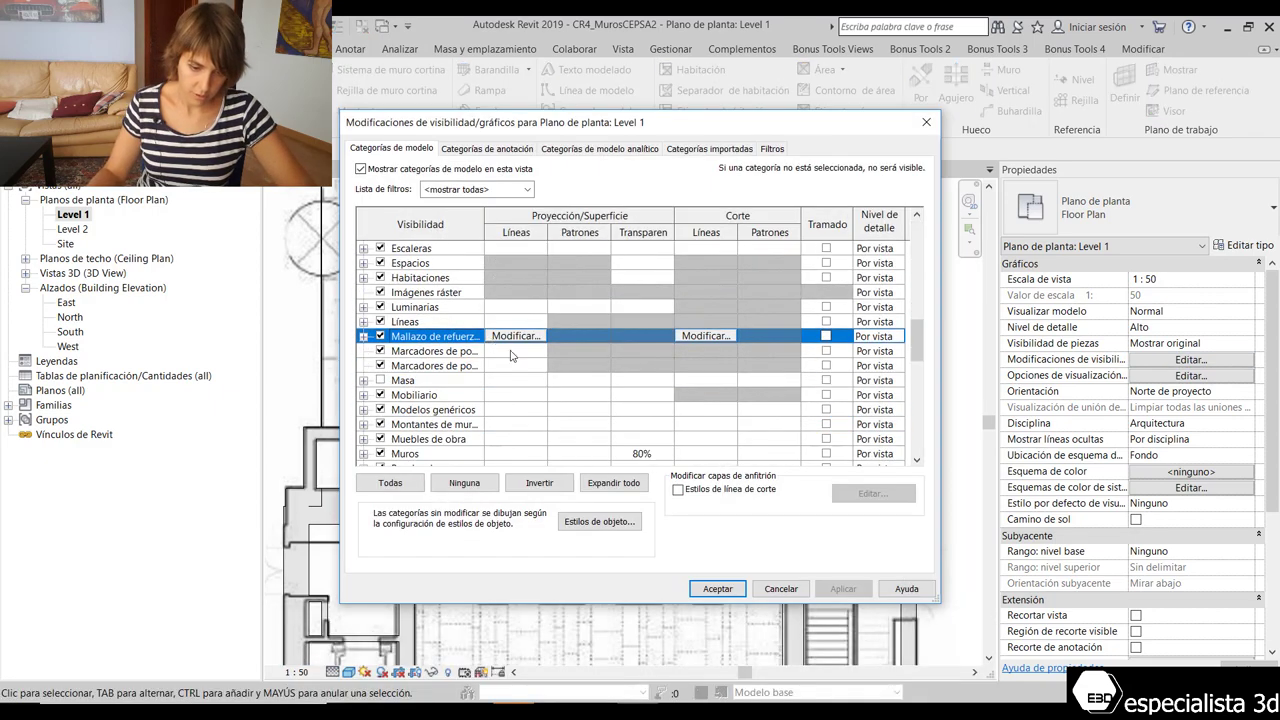
left_click(662, 455)
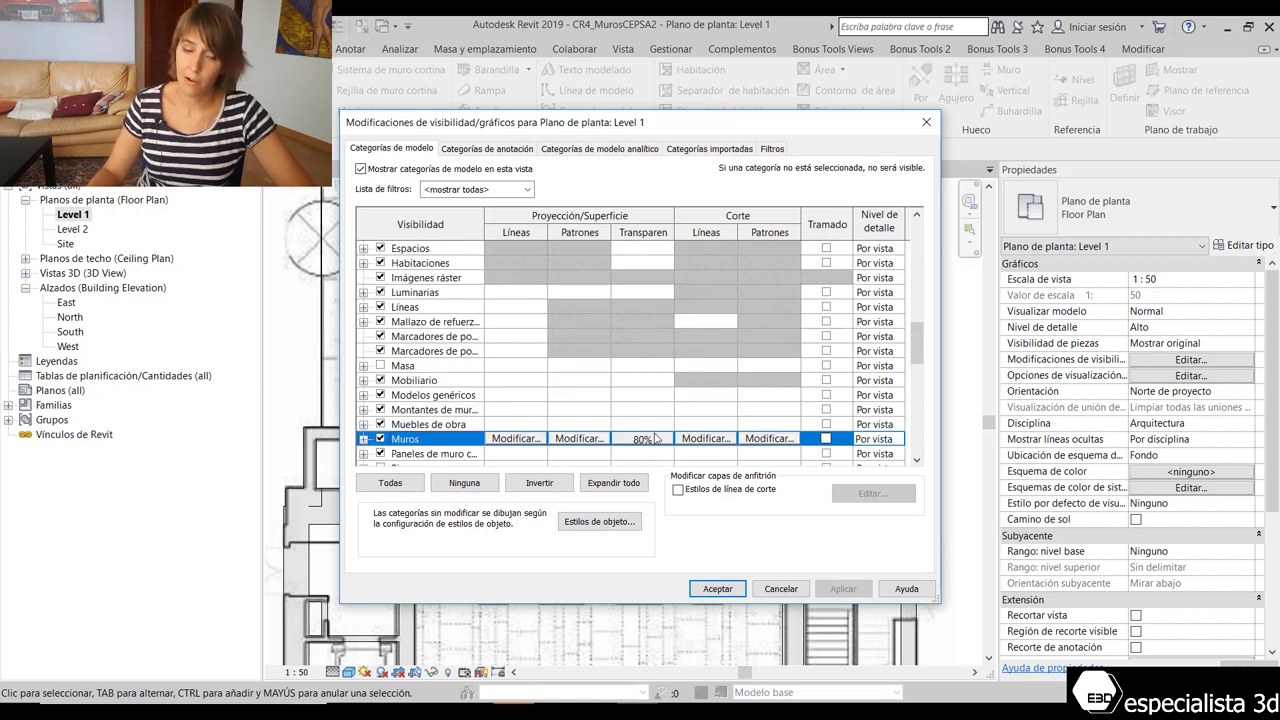
left_click(652, 438)
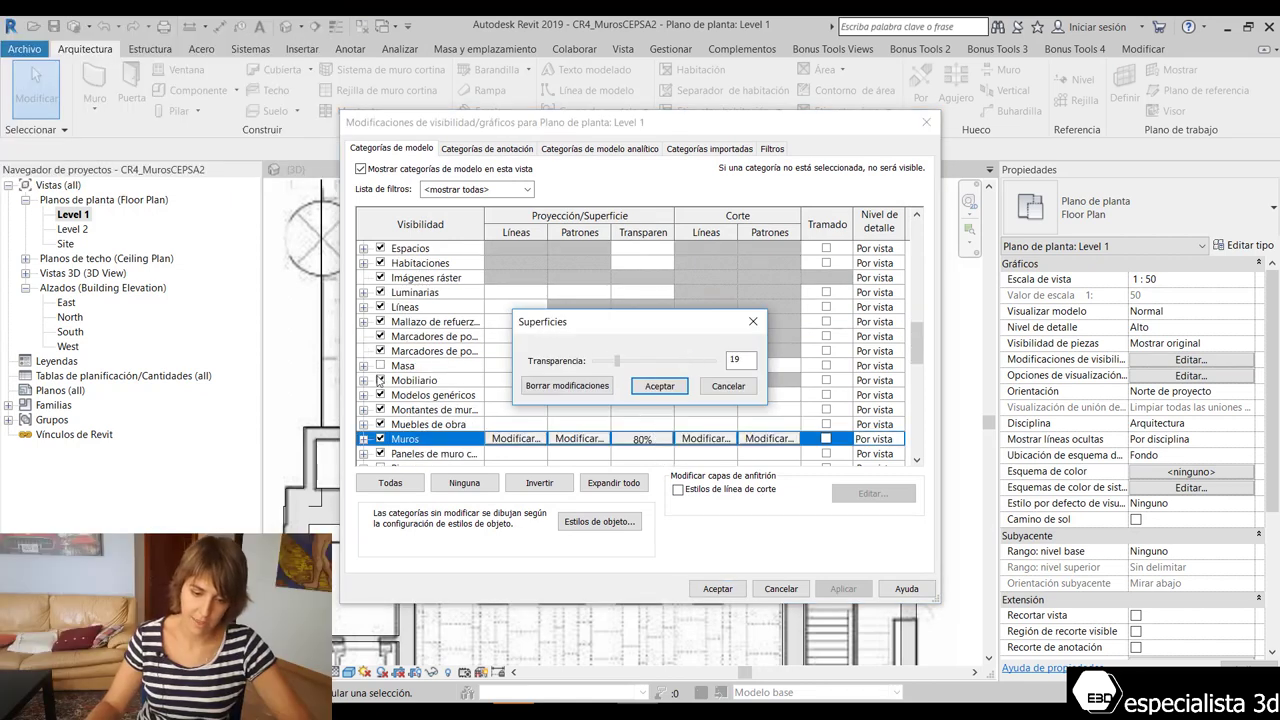
left_click(659, 386)
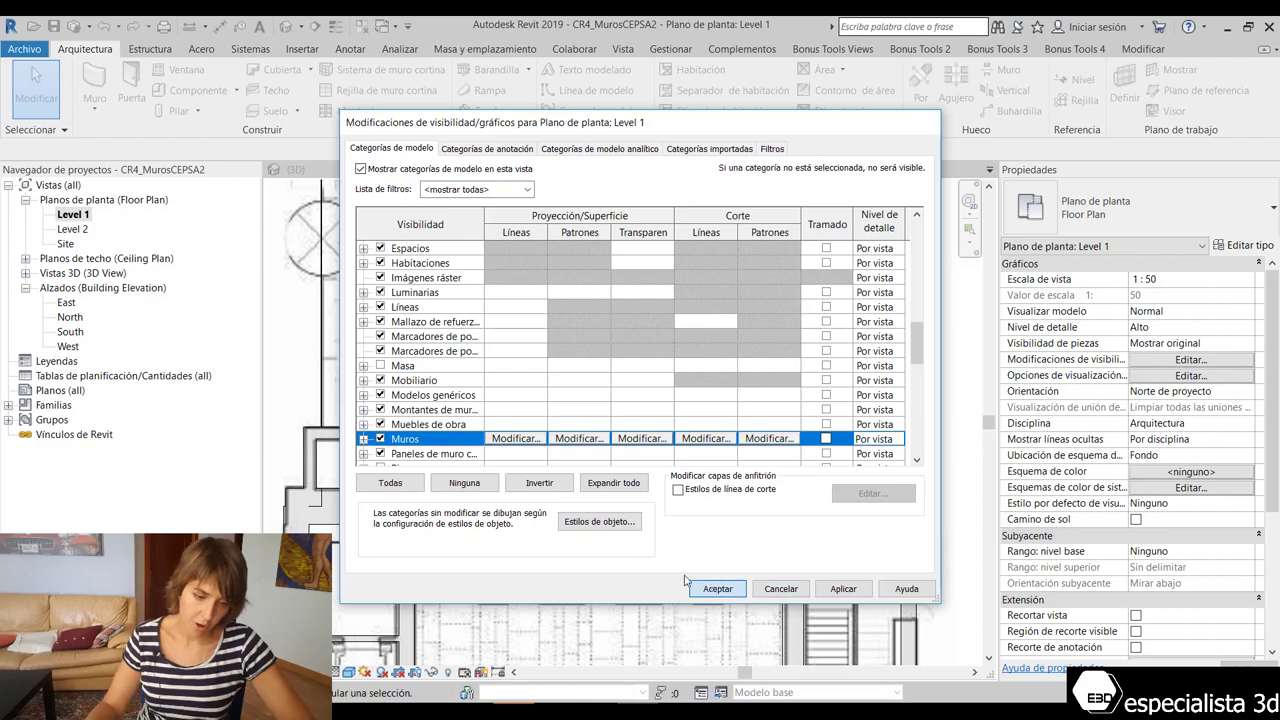
left_click(717, 588)
Turn on Thin Lines so the walls show their true thickness.
scroll(485, 410, "up", 2)
scroll(450, 385, "up", 3)
scroll(420, 370, "up", 3)
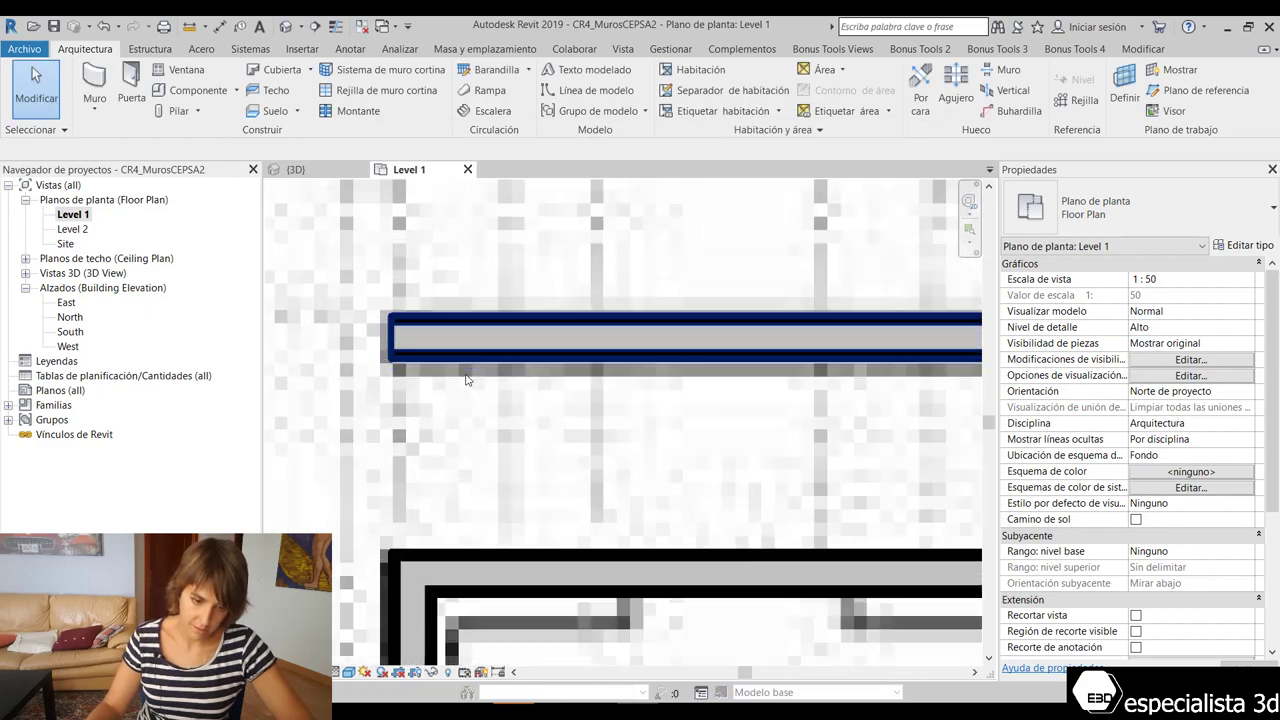
scroll(397, 363, "up", 3)
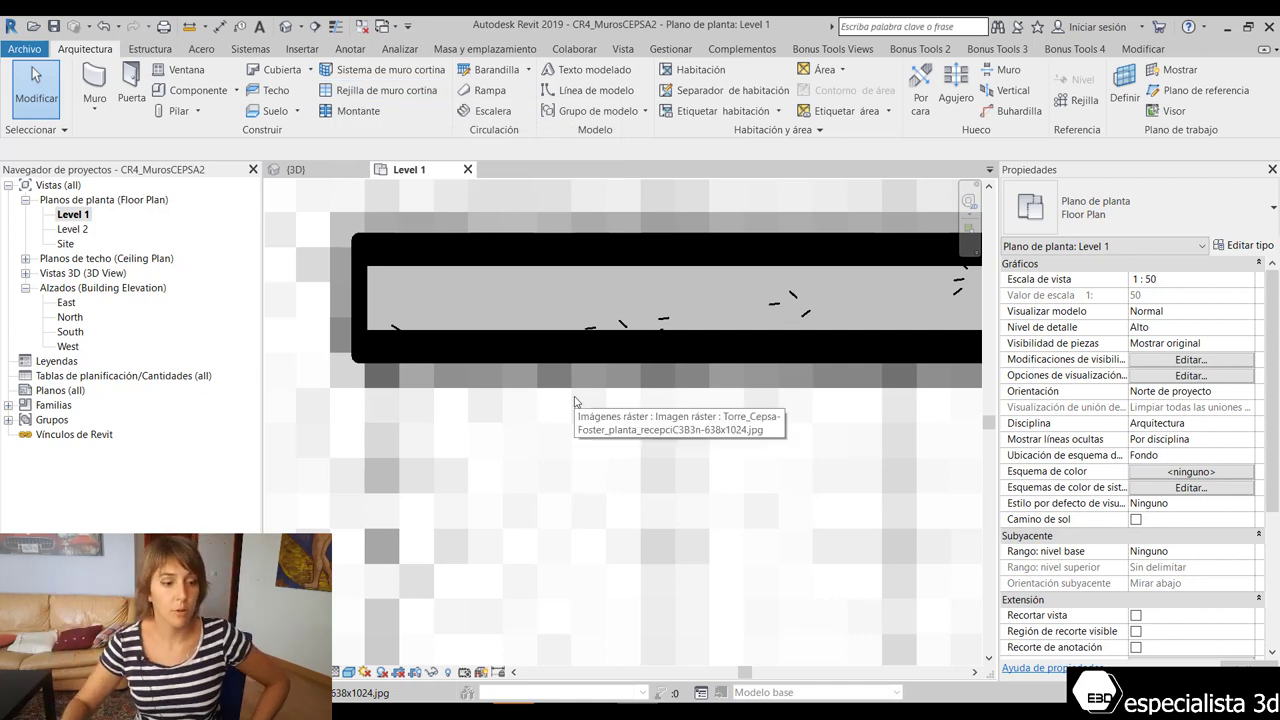
left_click(336, 31)
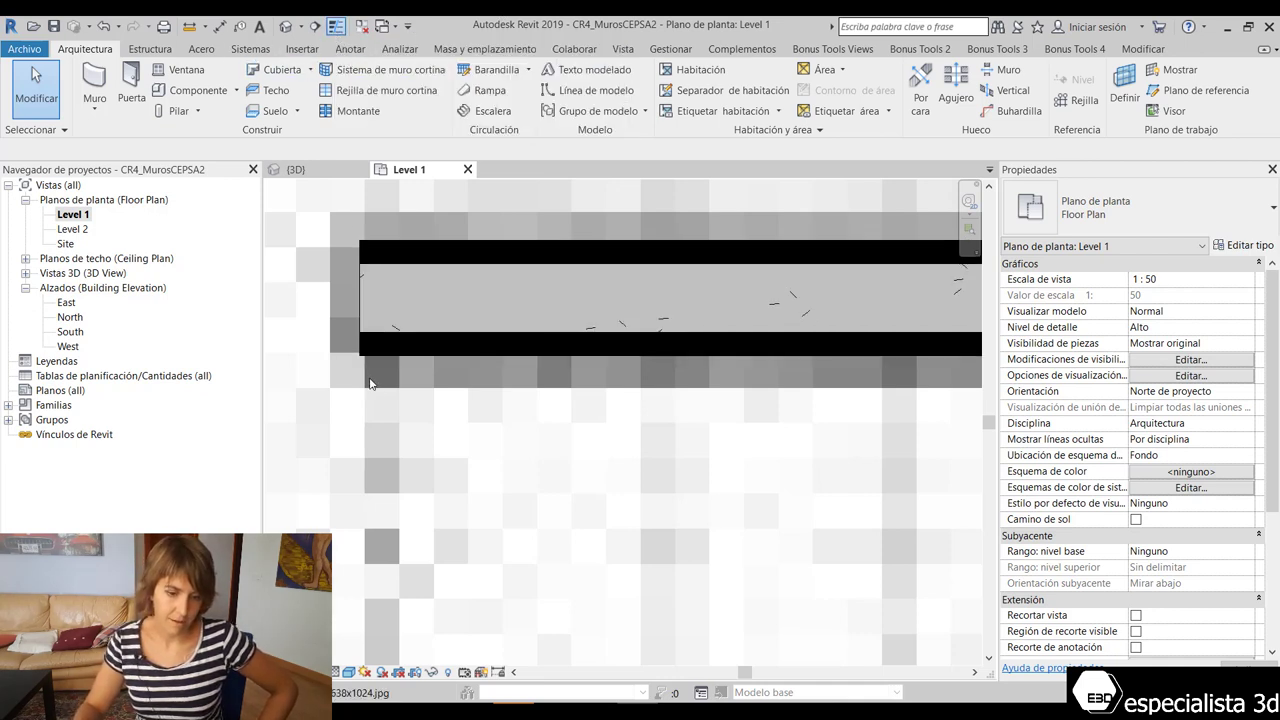
scroll(416, 307, "down", 2)
scroll(392, 357, "down", 2)
scroll(450, 380, "down", 3)
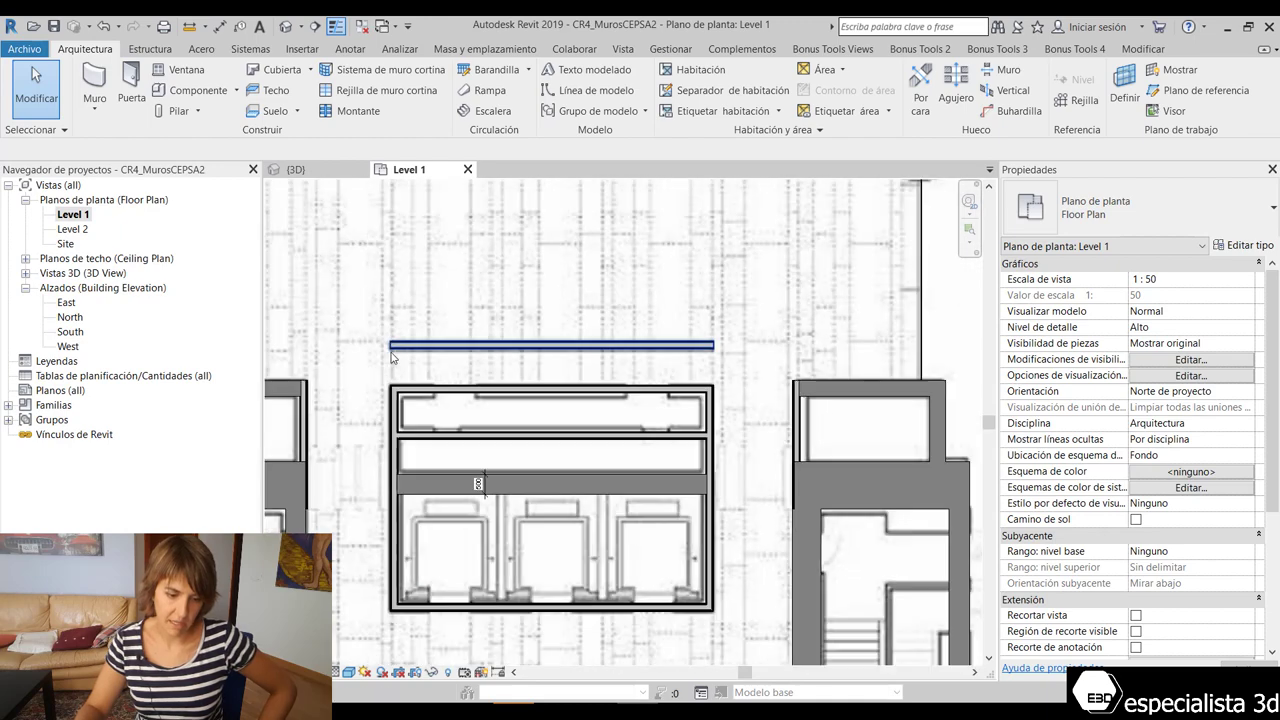
Switch to the 3D view and orbit around to inspect the black NegroBrillante core walls.
key("ctrl+Tab")
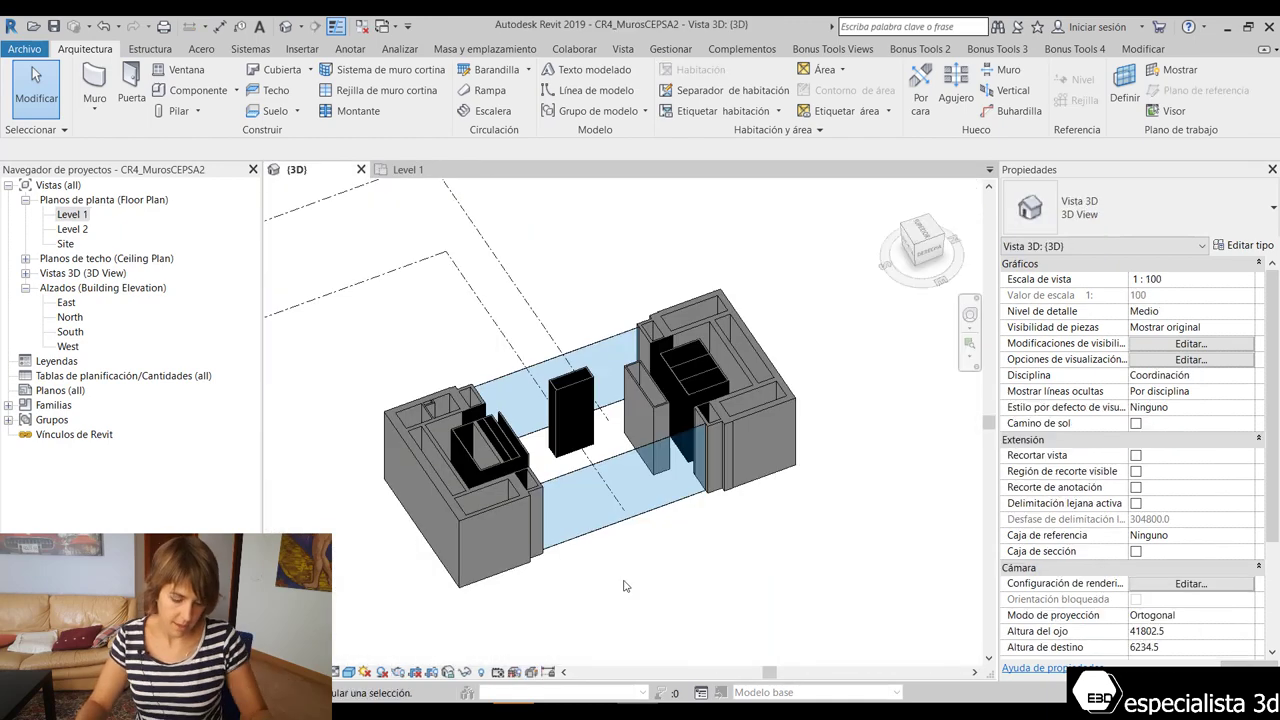
middle_click_drag(645, 576, 614, 537, "shift")
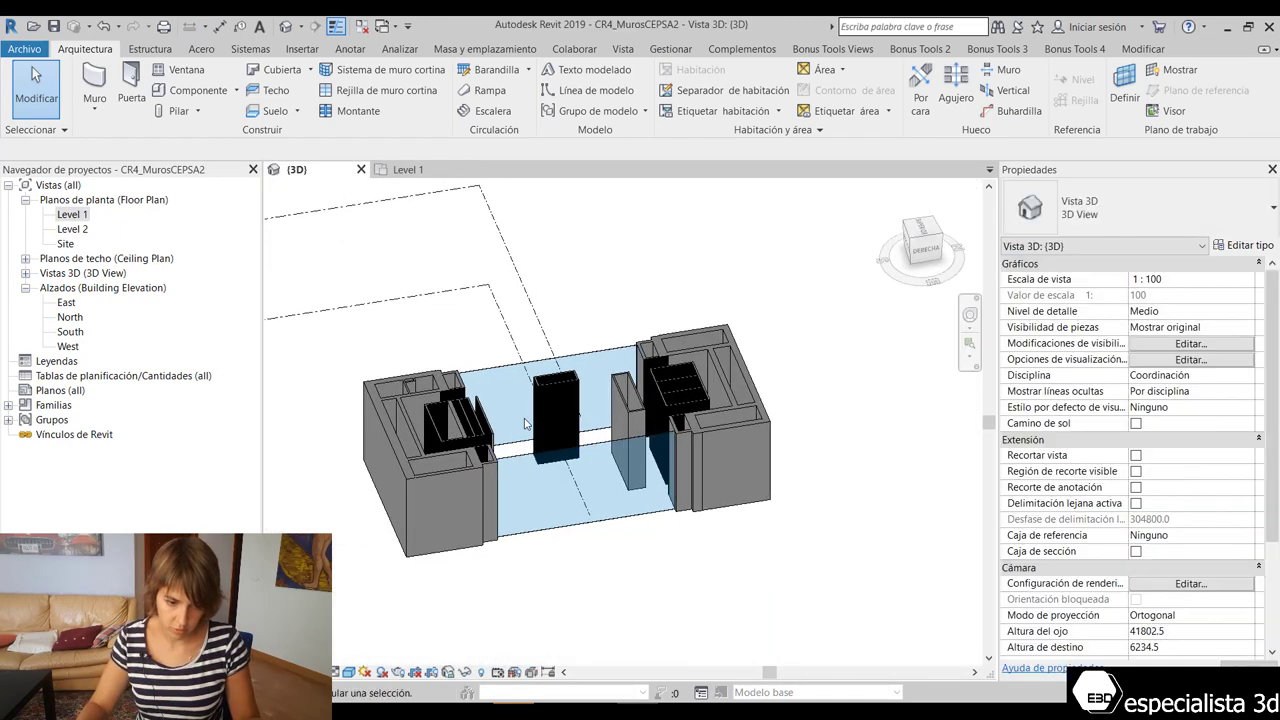
scroll(655, 428, "up", 3)
scroll(650, 432, "down", 2)
scroll(645, 435, "down", 2)
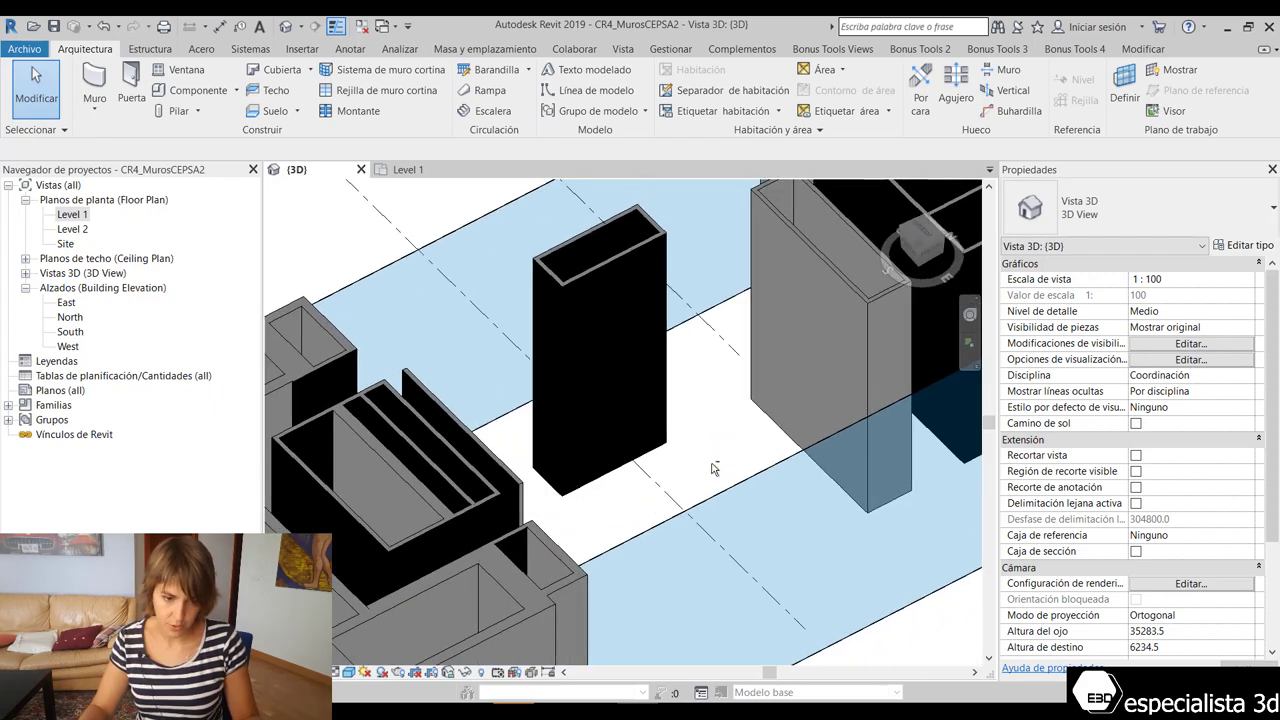
scroll(640, 437, "down", 3)
scroll(630, 440, "up", 1)
mouse_move(630, 440)
middle_mouse_down("shift")
mouse_move(590, 380)
mouse_move(530, 330)
middle_mouse_up("shift")
scroll(513, 313, "up", 3)
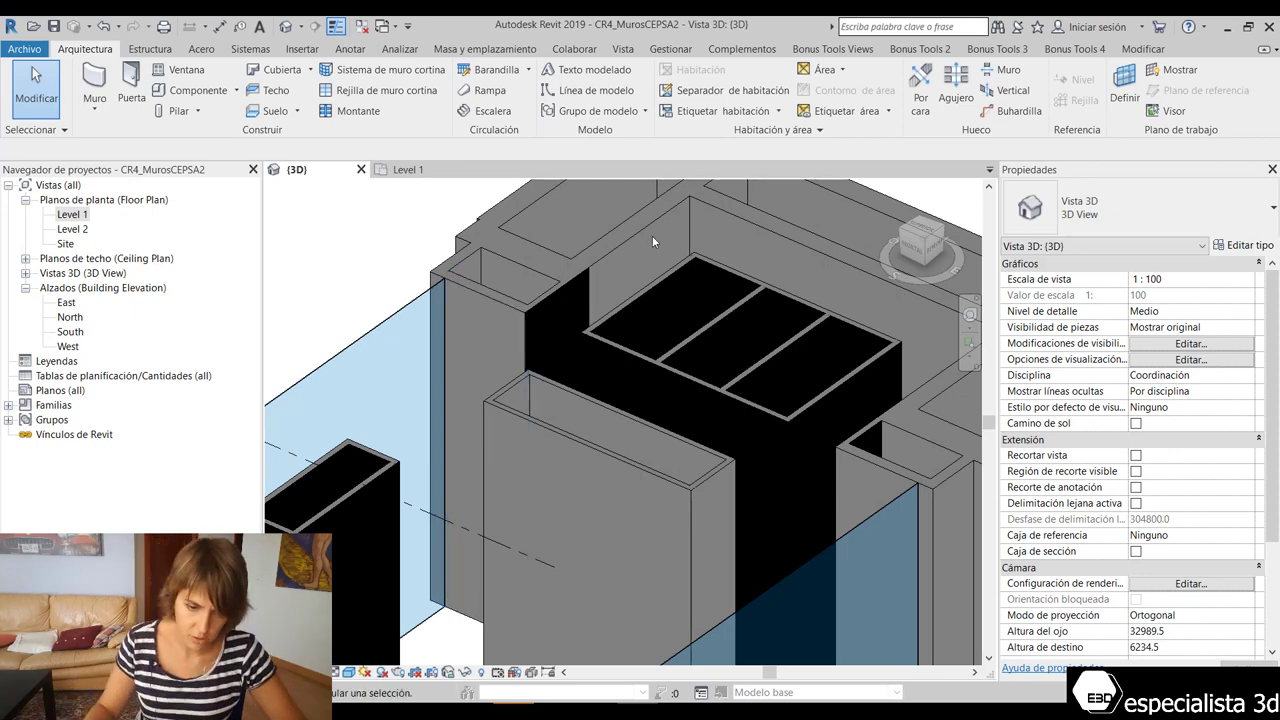
scroll(642, 235, "down", 2)
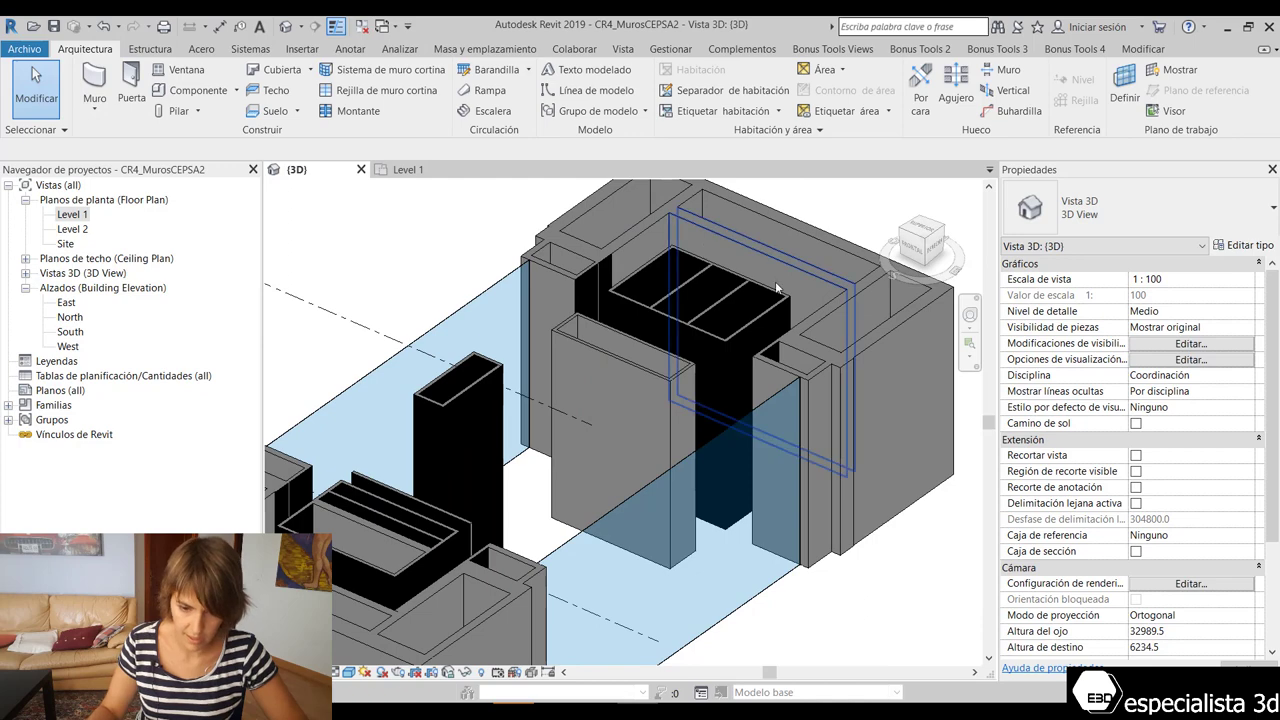
scroll(805, 310, "down", 2)
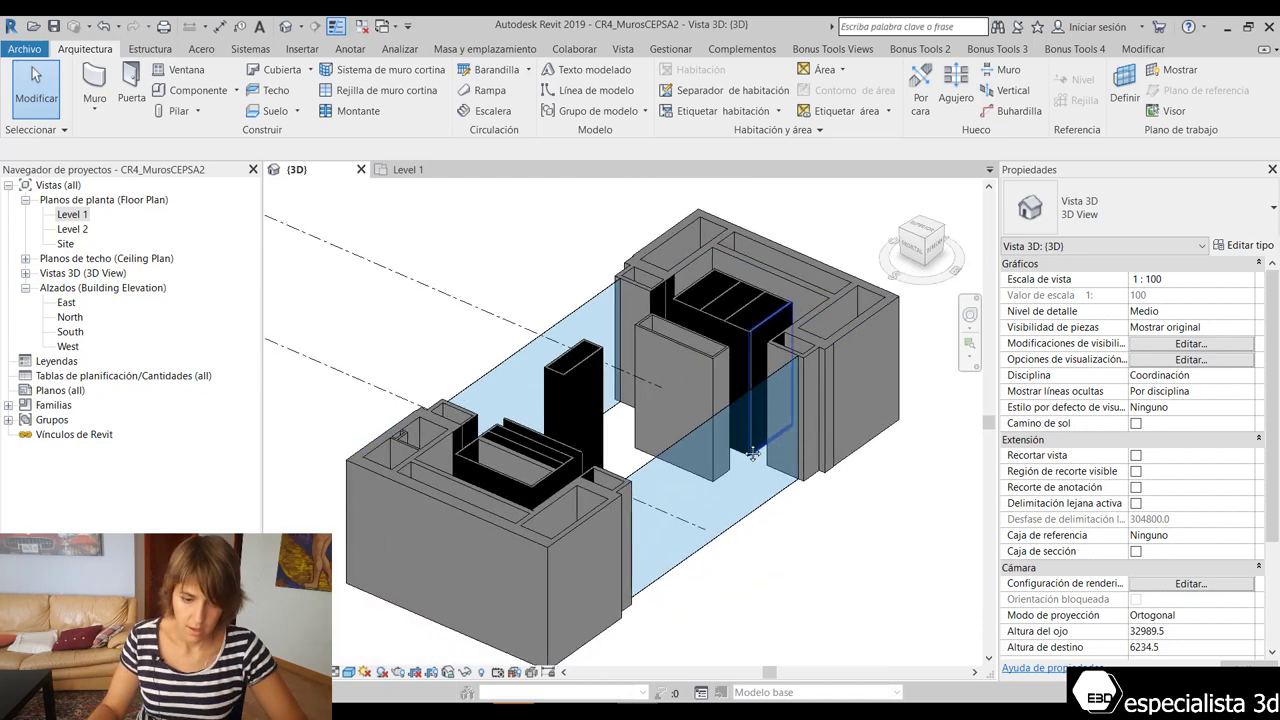
mouse_move(767, 425)
middle_mouse_down("shift")
mouse_move(720, 408)
mouse_move(530, 431)
middle_mouse_up("shift")
scroll(720, 408, "up", 3)
scroll(720, 408, "up", 2)
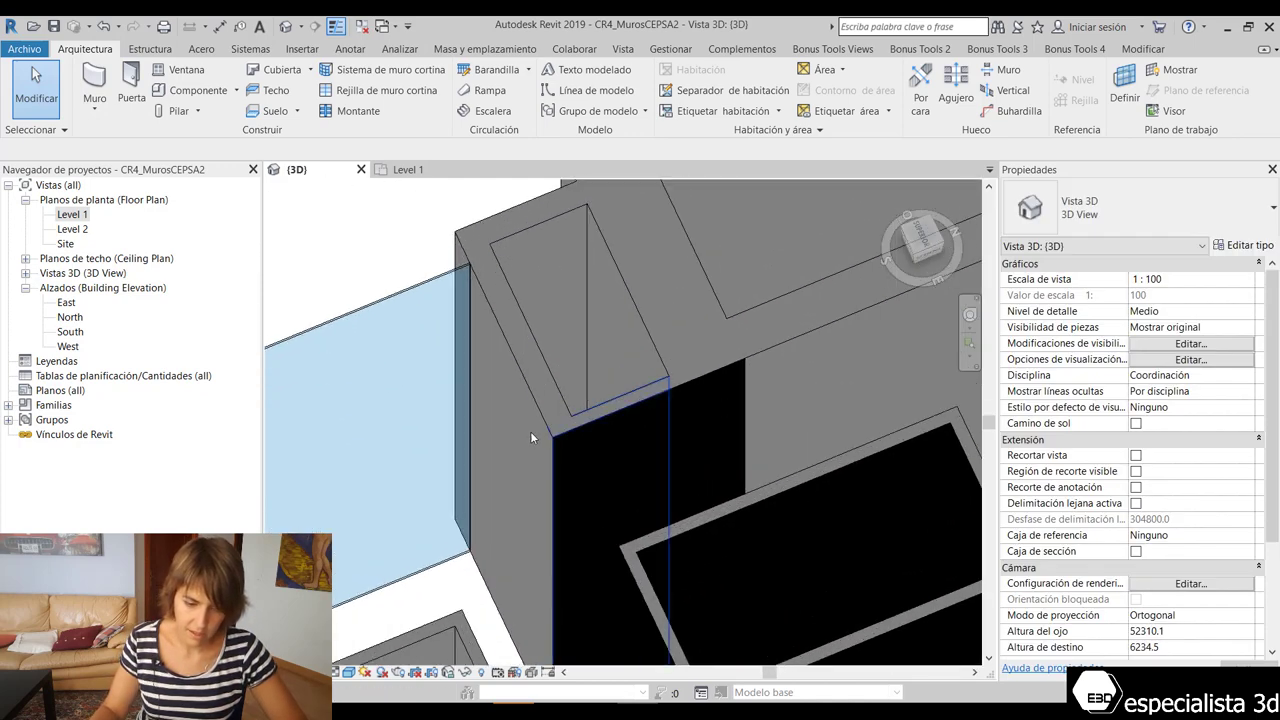
scroll(530, 431, "up", 2)
scroll(464, 395, "down", 2)
scroll(464, 395, "down", 2)
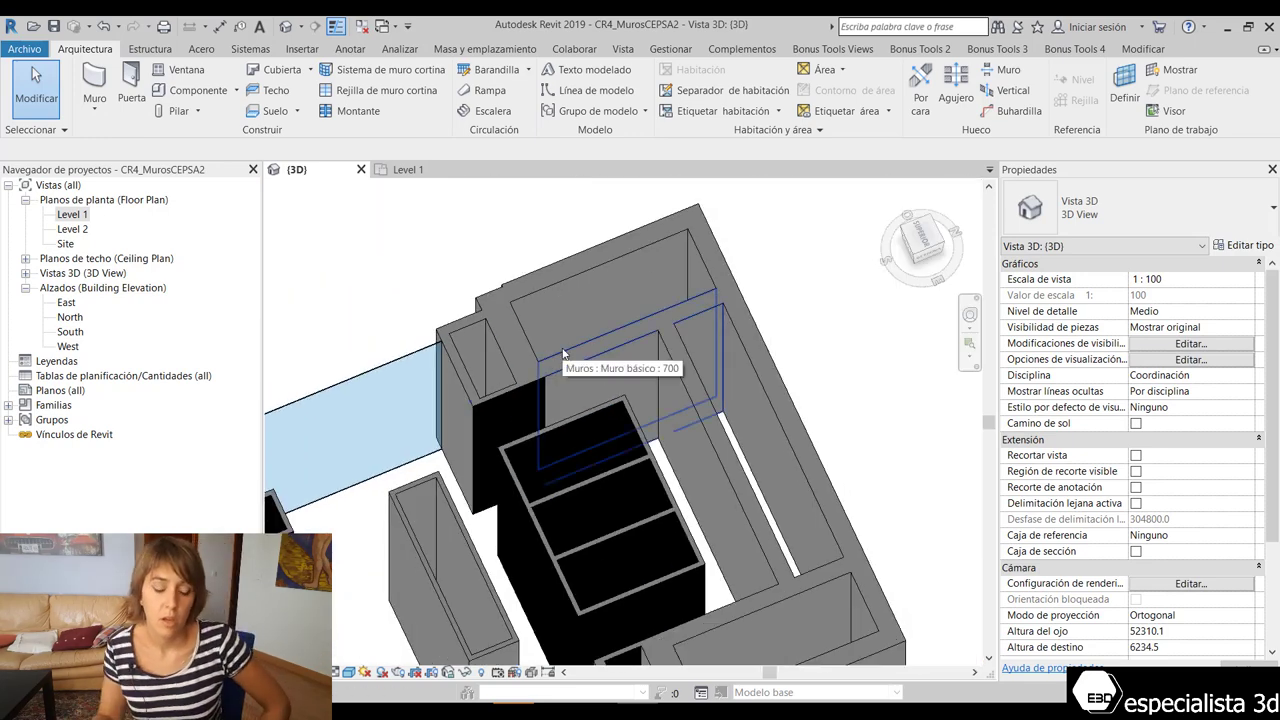
scroll(530, 390, "up", 3)
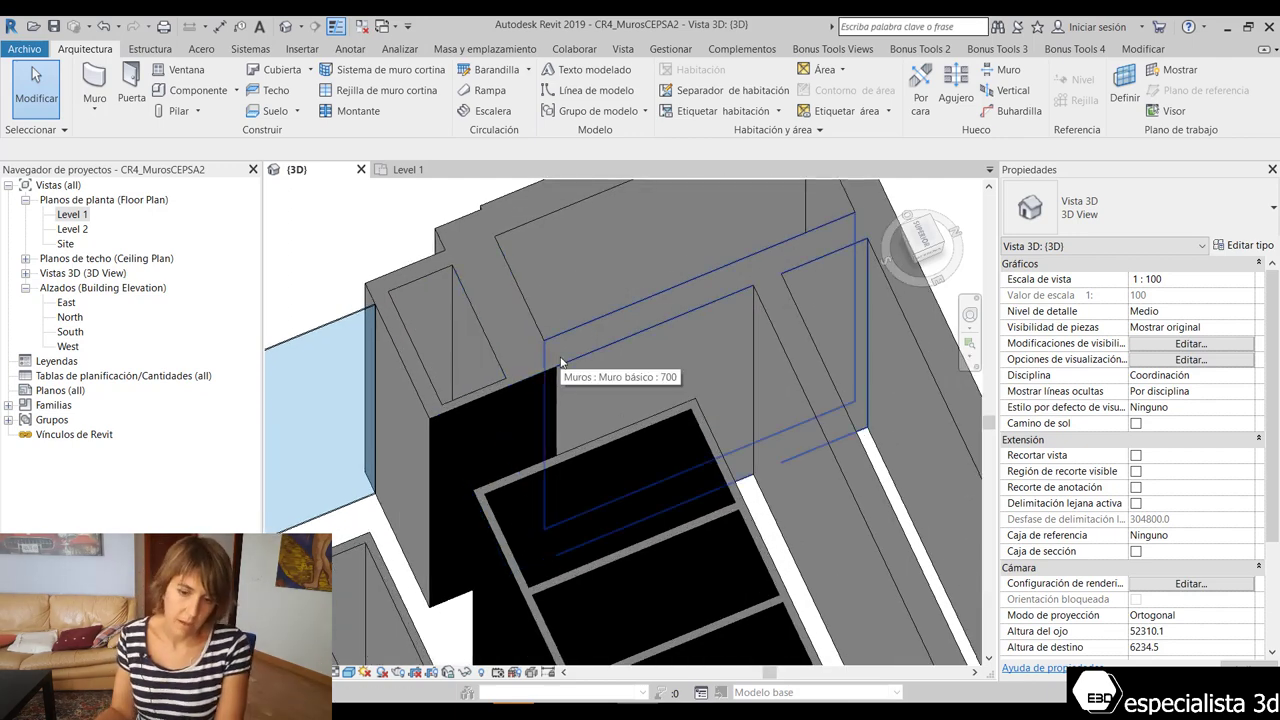
Reopen the Level 1 floor plan and zoom in.
double_click(78, 214)
scroll(533, 515, "up", 2)
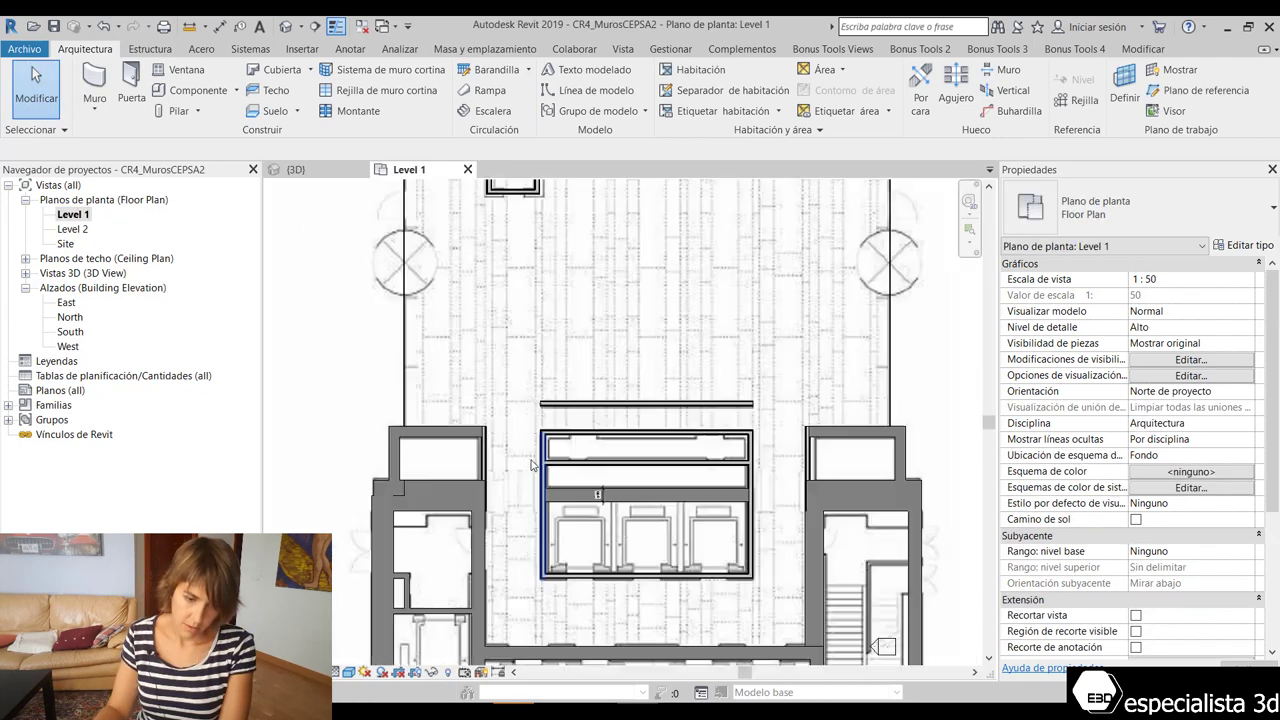
scroll(540, 480, "up", 3)
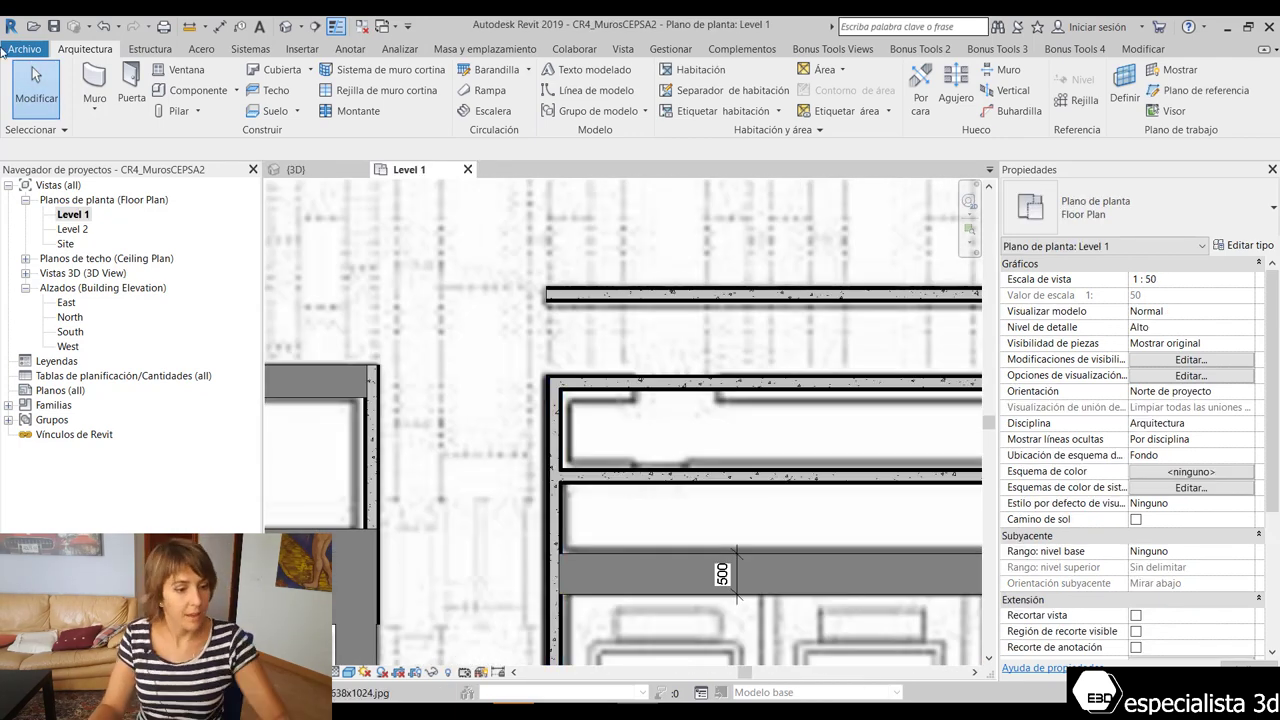
Duplicate the 300_MuroNegroBrillante wall type as 40_MuroNegroBrillante.
left_click(1140, 207)
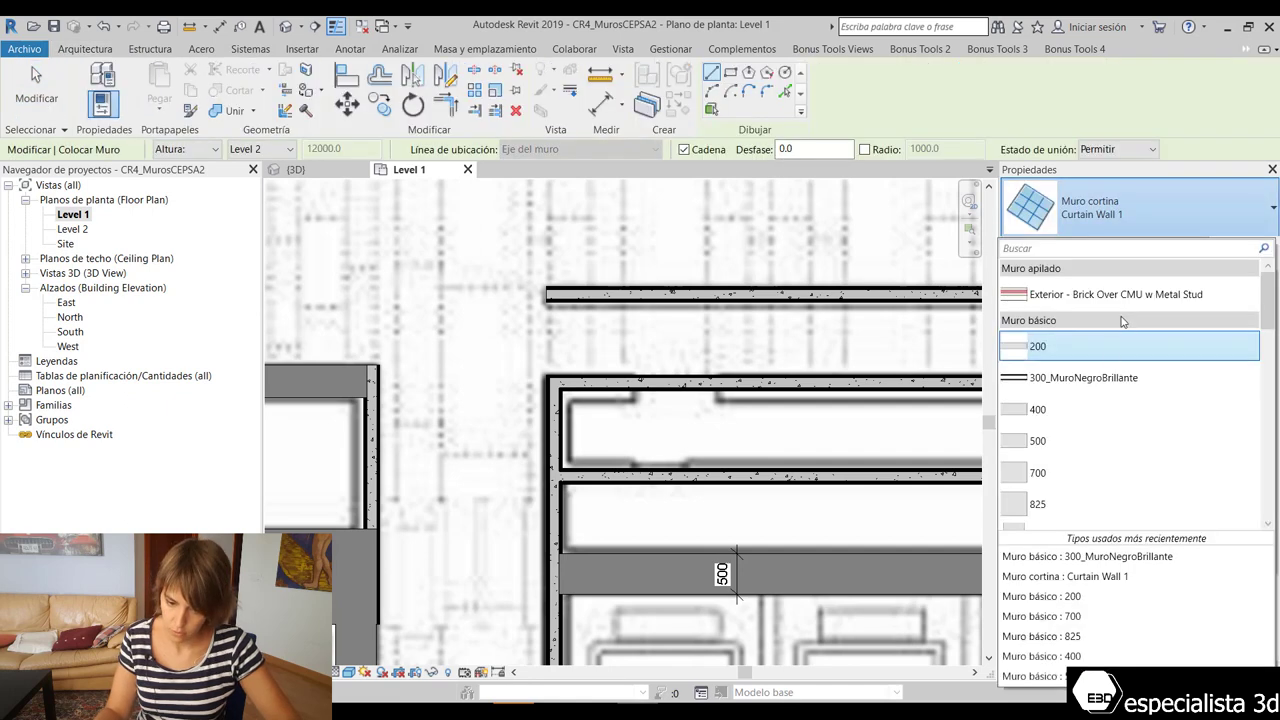
left_click(1100, 374)
left_click(1245, 245)
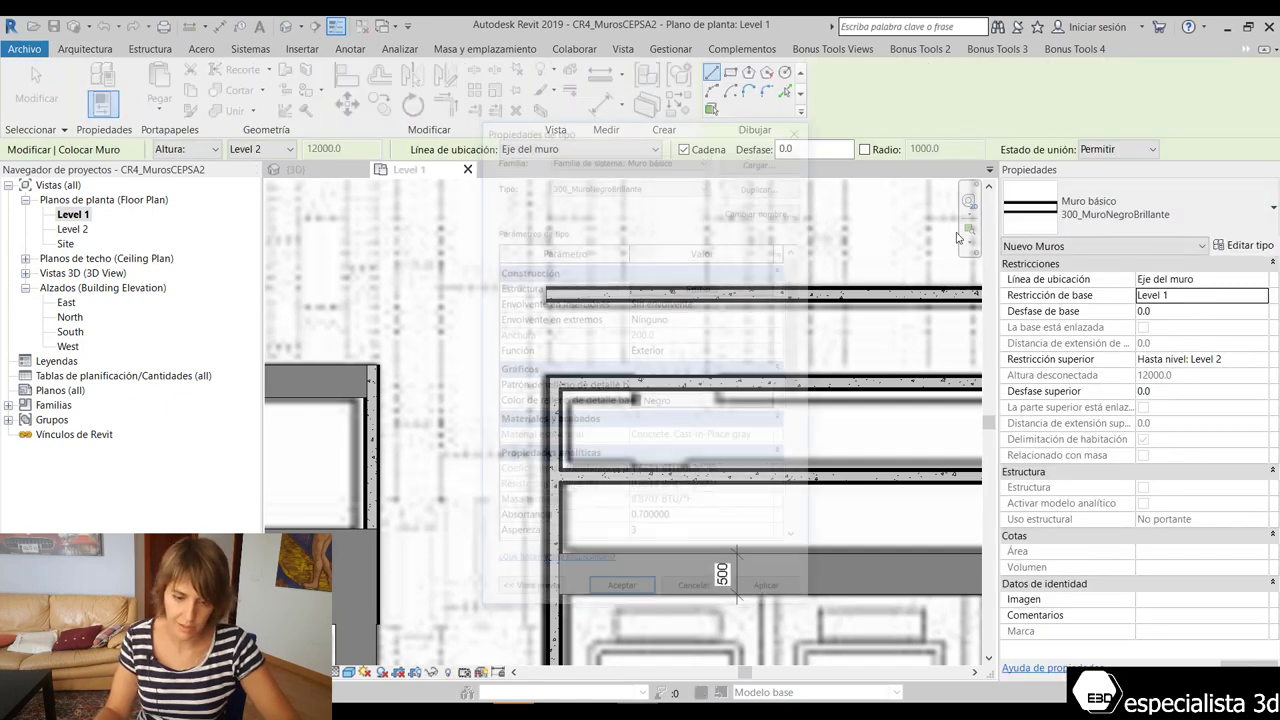
left_click(764, 184)
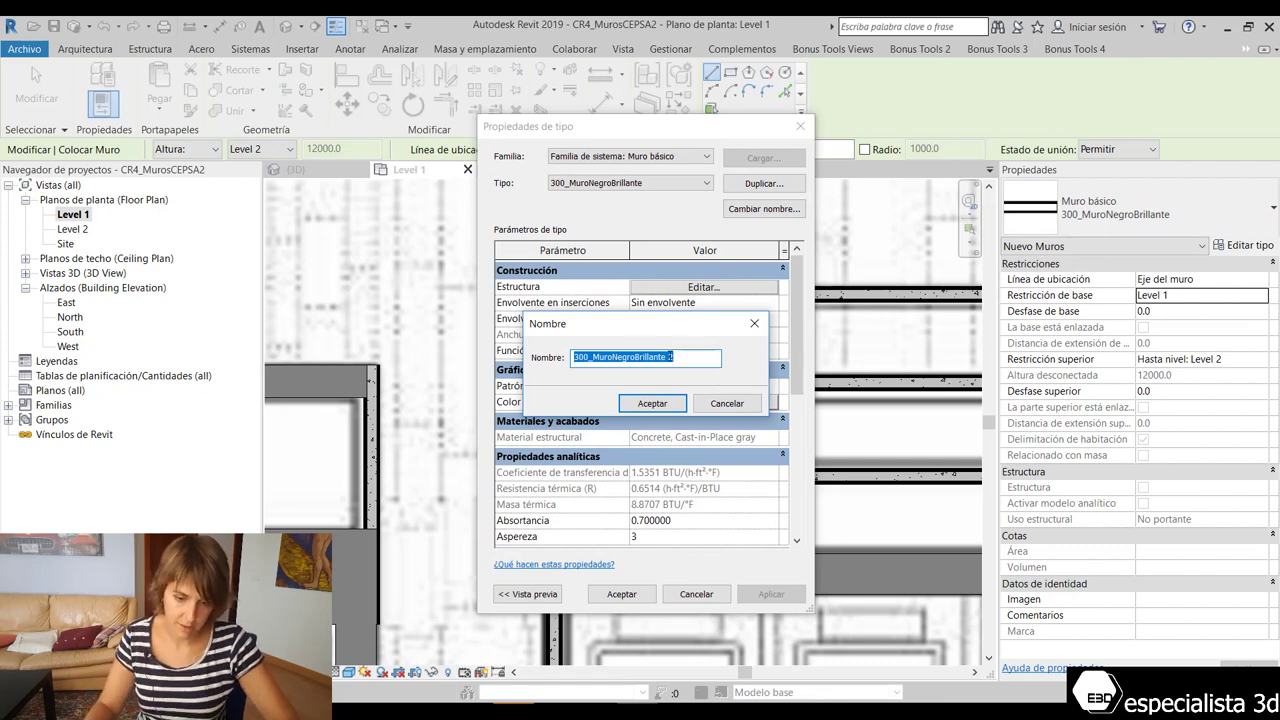
left_click(672, 357)
key("BackSpace")
key("BackSpace")
left_click_drag(574, 357, 592, 357)
type("40")
left_click(640, 404)
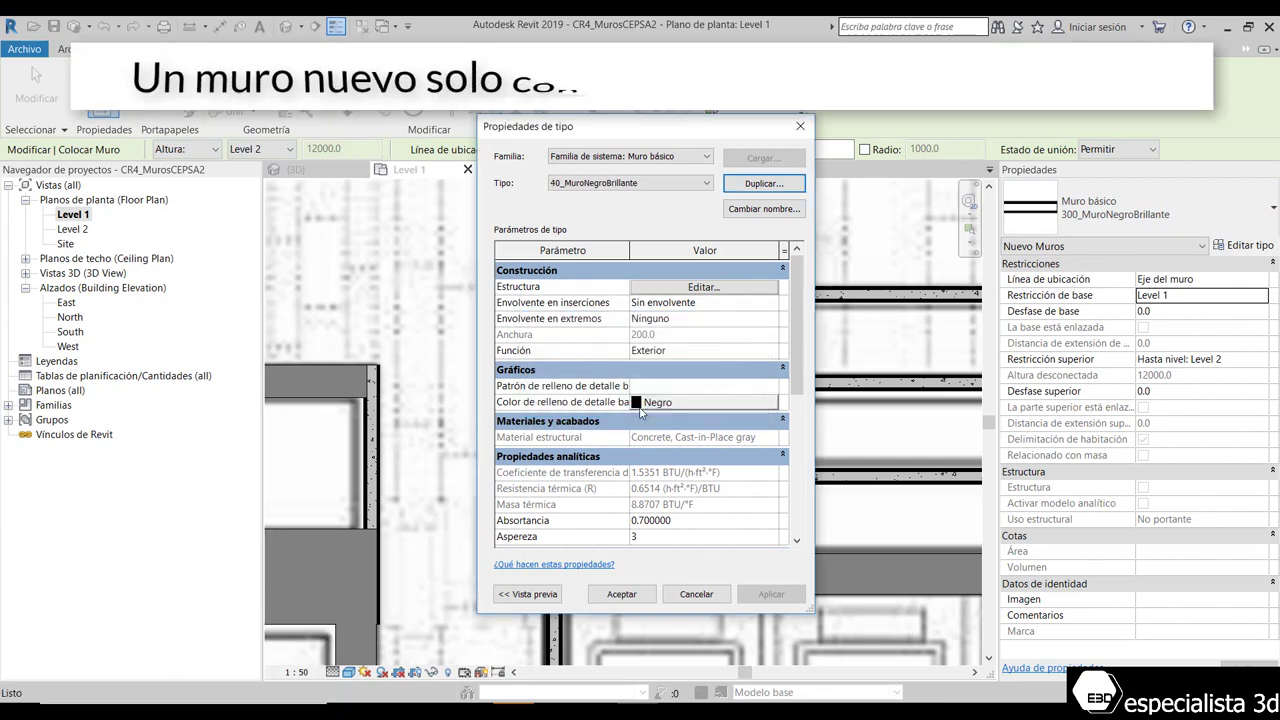
Reduce the new type's structure to a single 40 mm NegroBrillante layer and confirm.
left_click(703, 287)
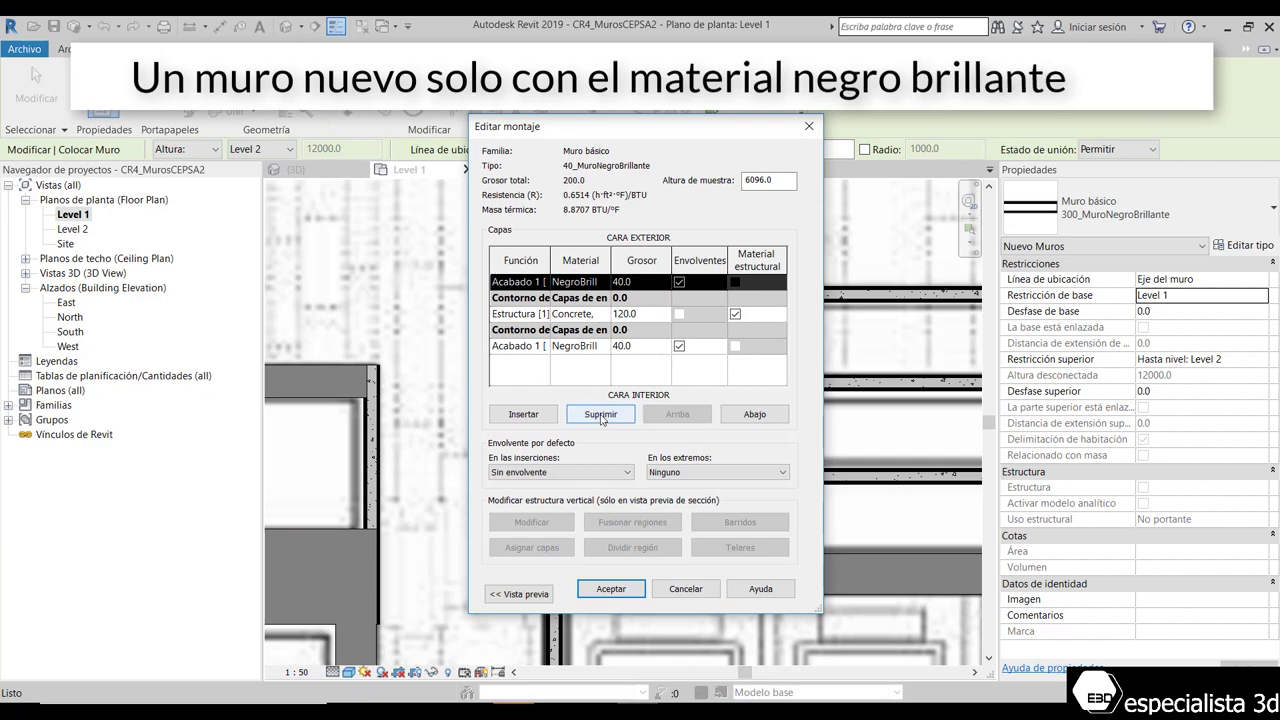
left_click(754, 414)
left_click(520, 314)
left_click(600, 414)
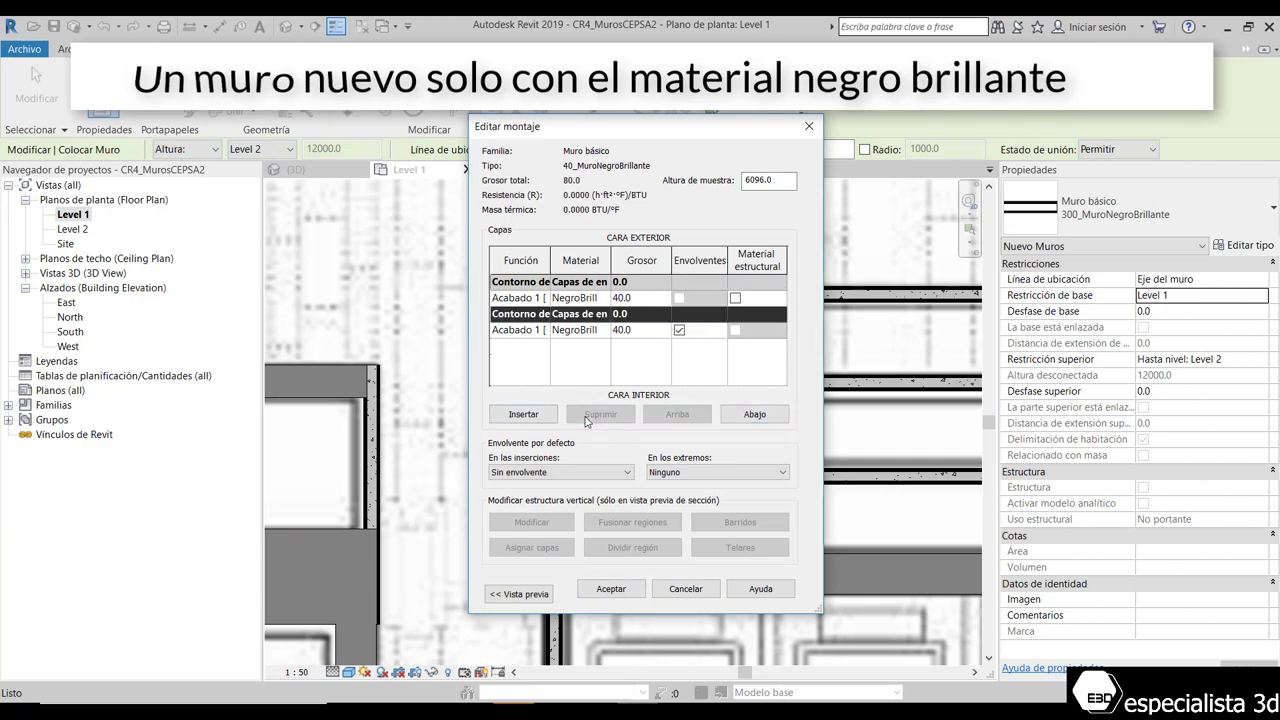
left_click(520, 330)
left_click(600, 414)
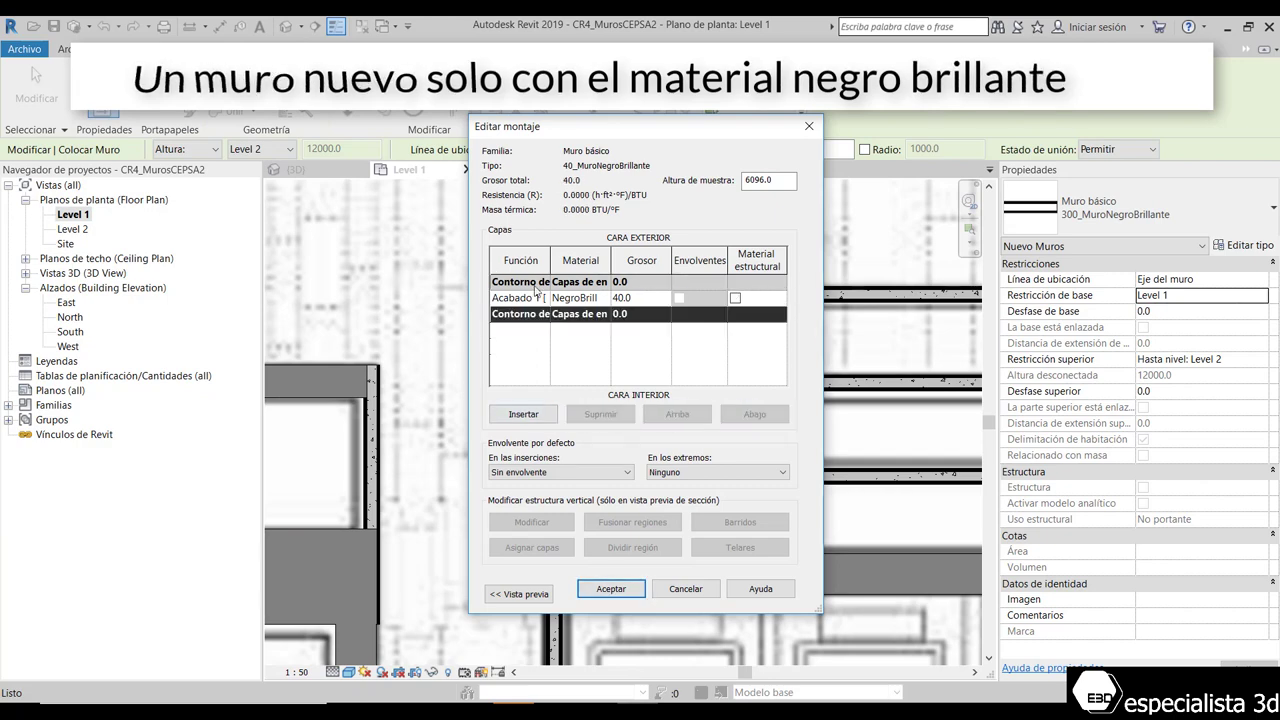
left_click(633, 587)
left_click(694, 670)
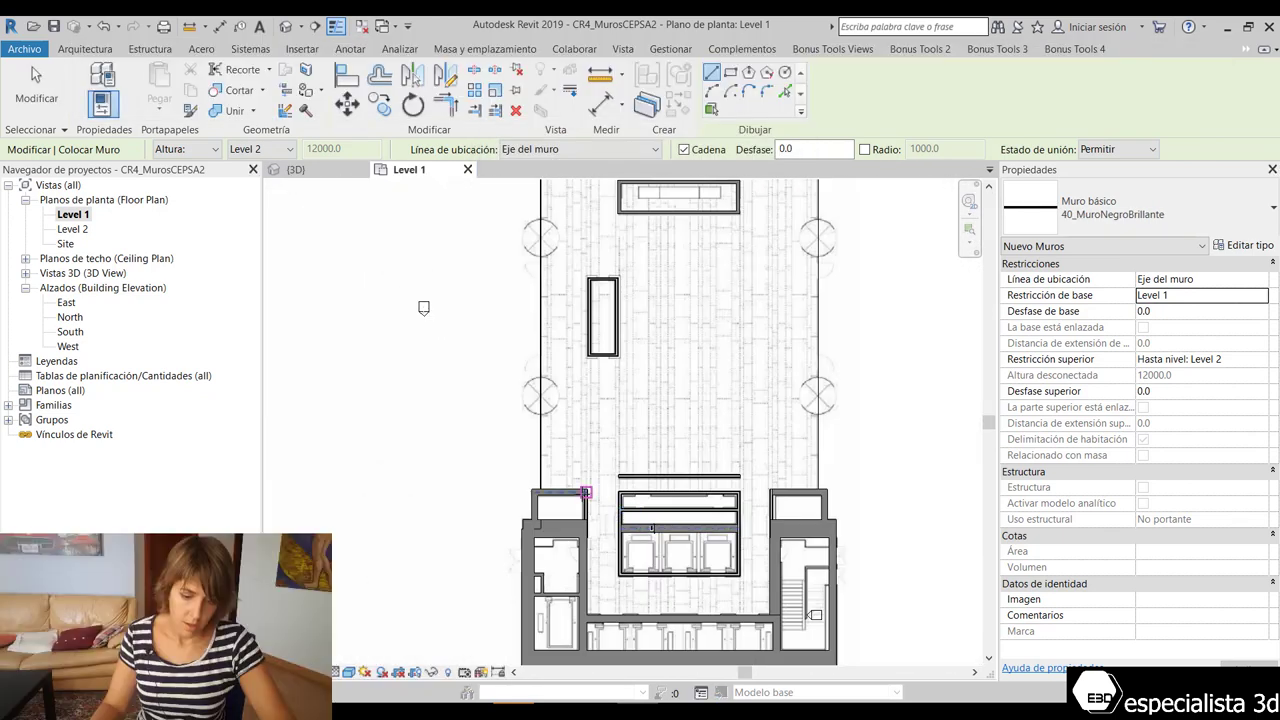
Zoom in to the wall corner and start a 40_MuroNegroBrillante wall, then cancel it.
scroll(465, 520, "up", 3)
scroll(466, 528, "up", 3)
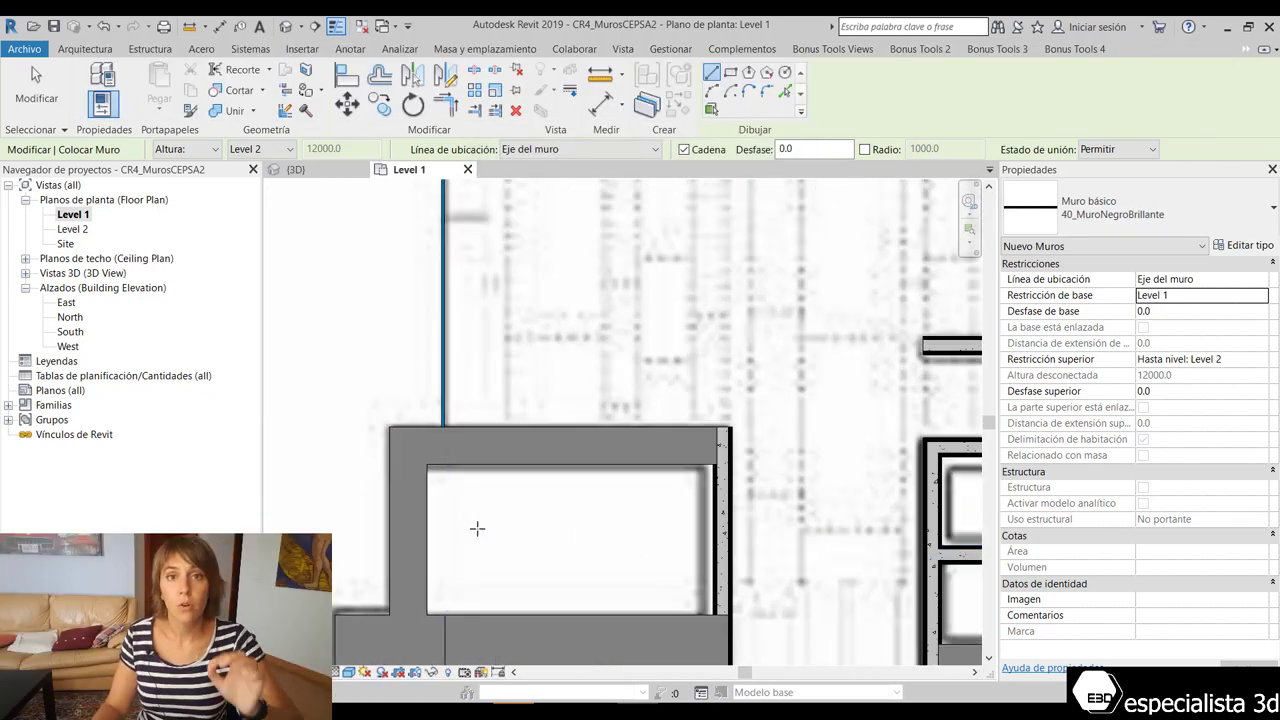
scroll(620, 455, "up", 1)
scroll(622, 459, "up", 1)
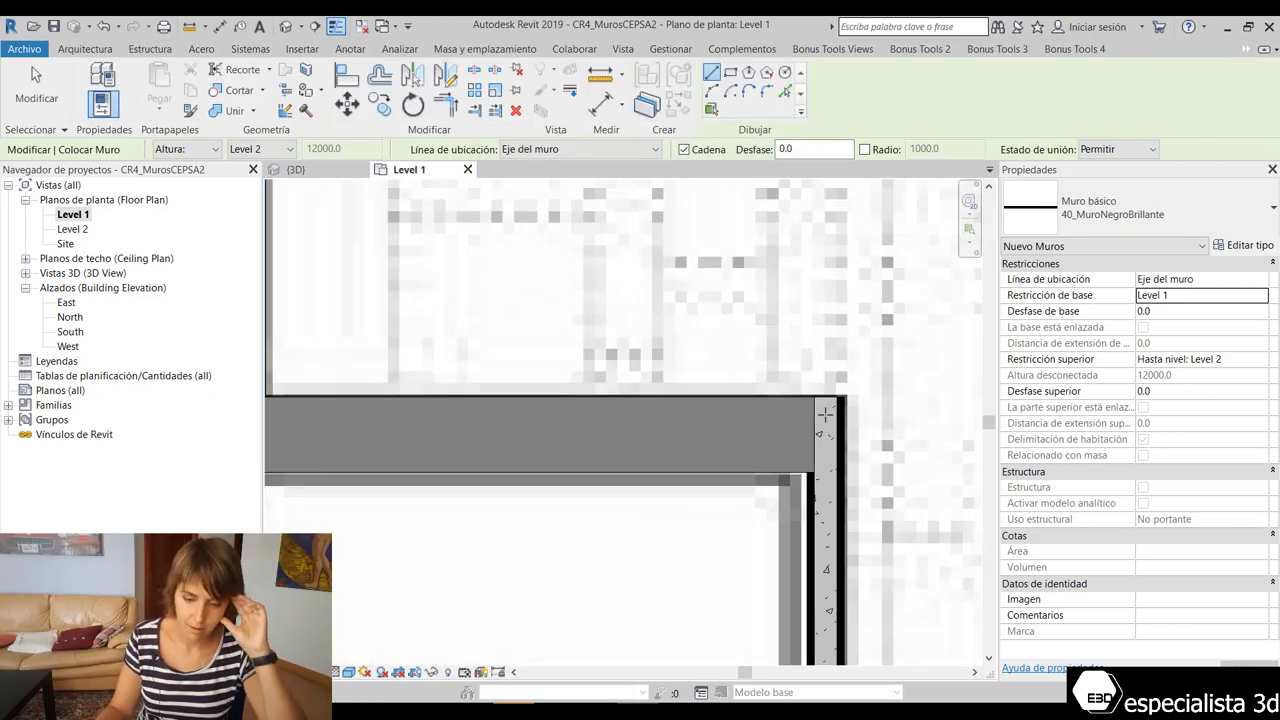
scroll(825, 413, "up", 1)
scroll(820, 414, "up", 1)
left_click(704, 395)
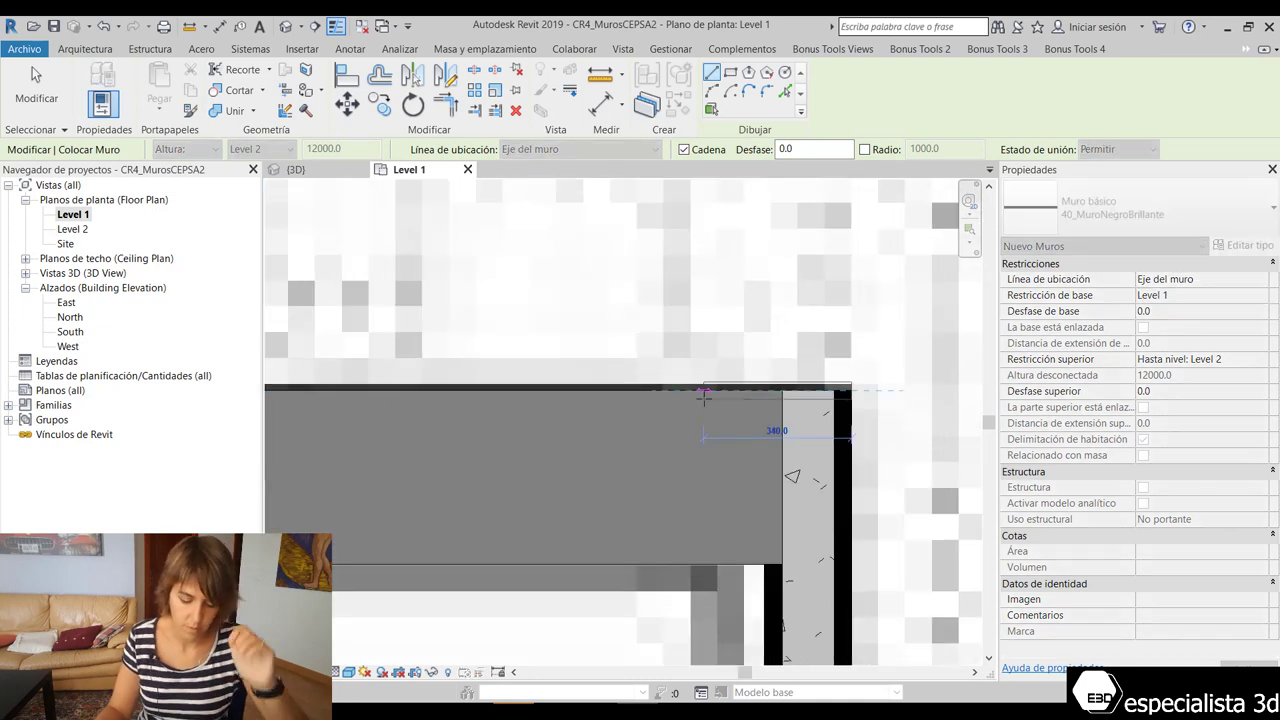
key("Escape")
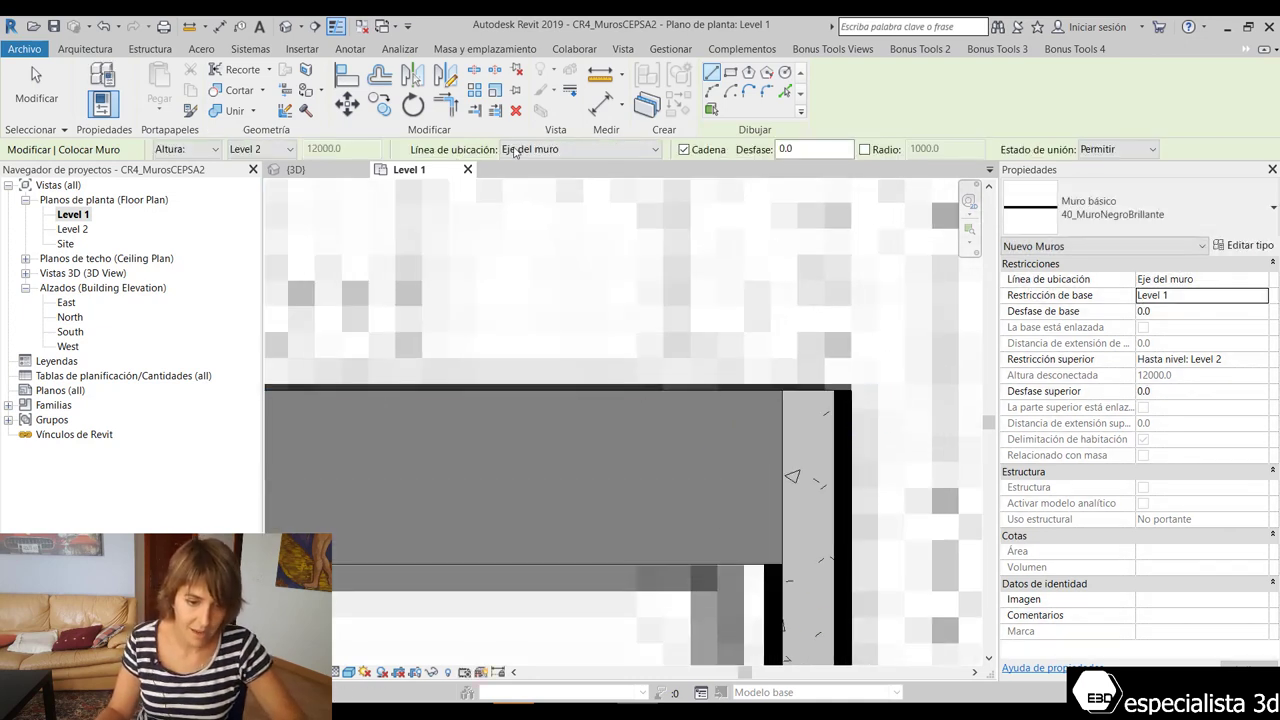
Set Location Line to Cara de acabado: Interior and draw a cladding wall at the corner.
left_click(515, 150)
left_click(522, 210)
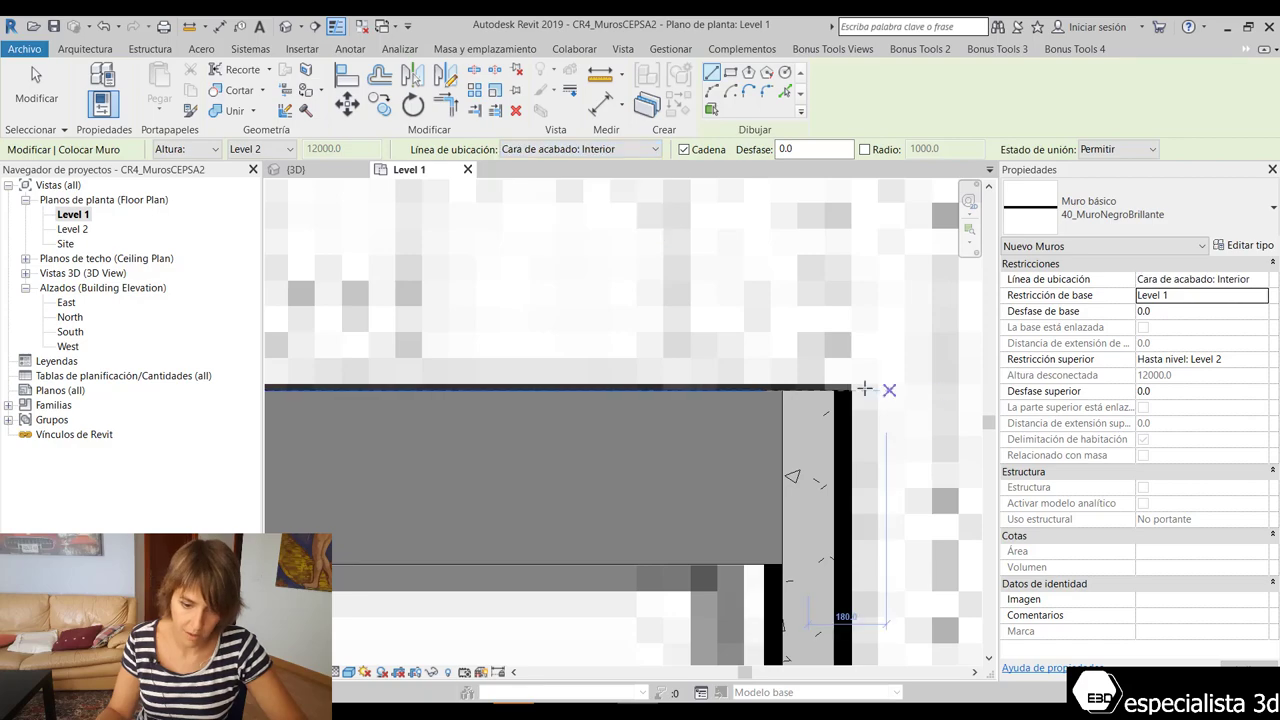
scroll(700, 400, "down", 2)
left_click(514, 338)
scroll(620, 420, "down", 3)
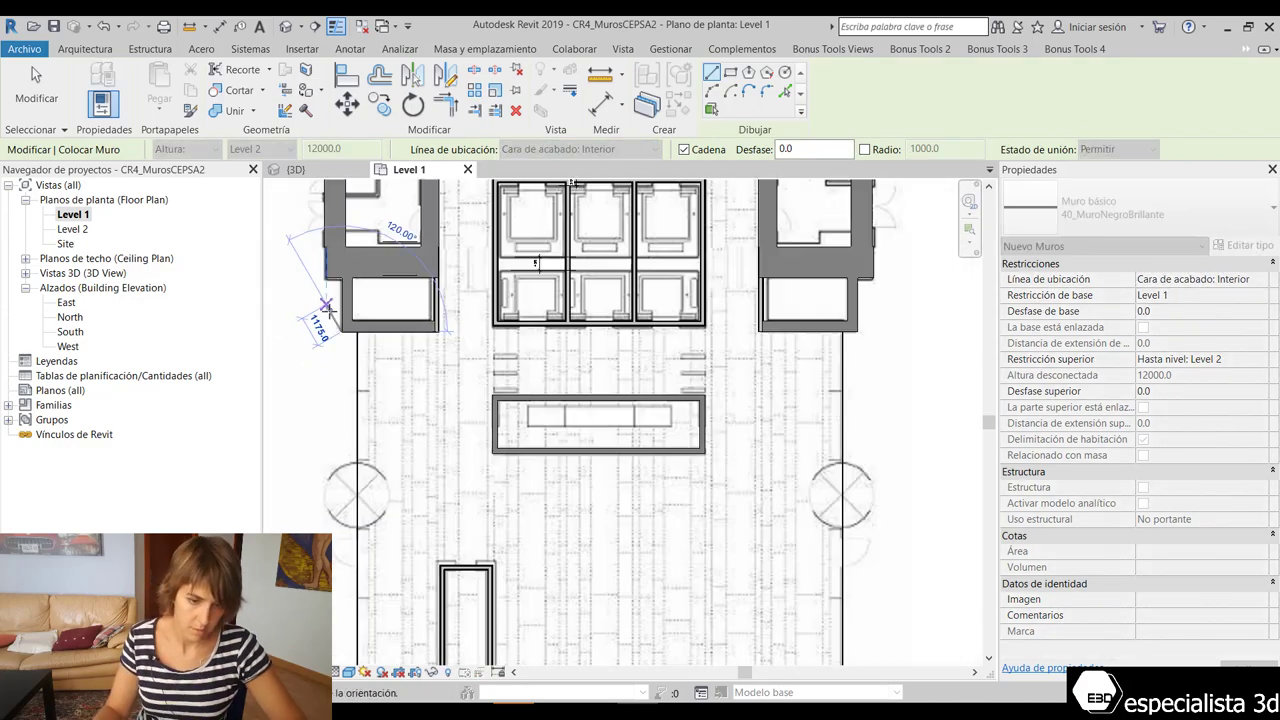
scroll(620, 420, "up", 5)
key("Escape")
key("Escape")
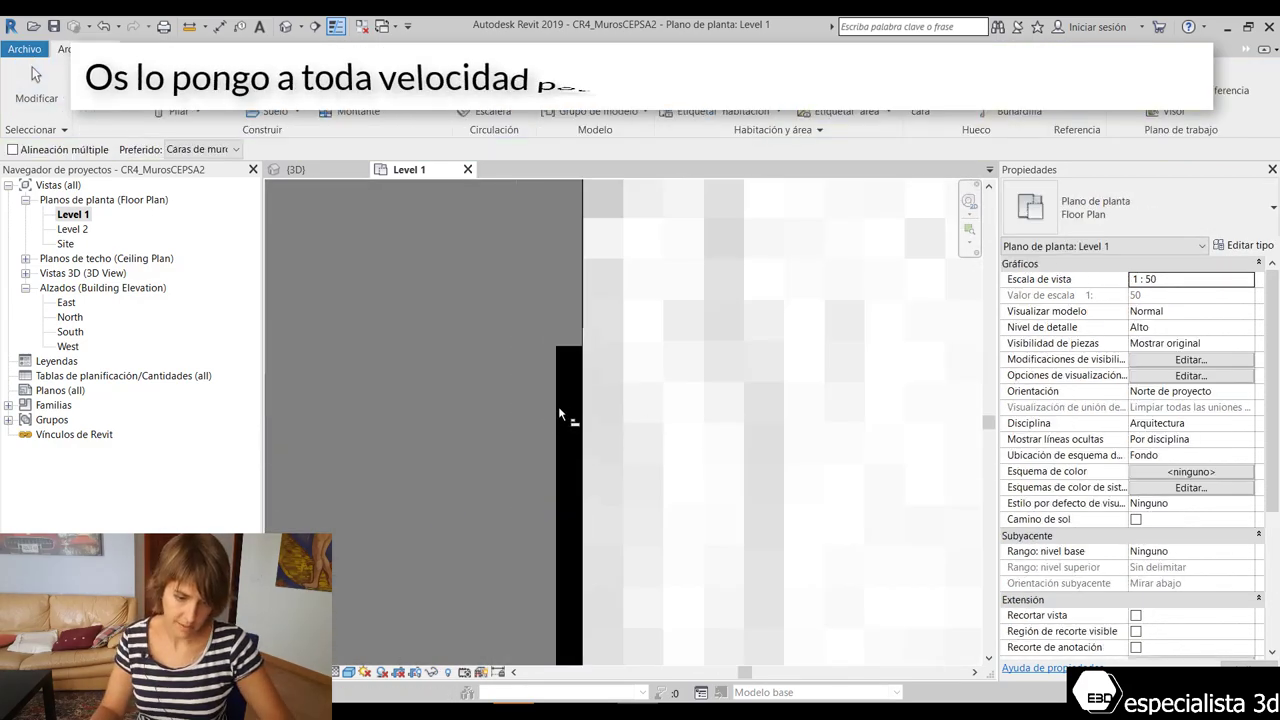
Align the cladding wall flush to the existing wall face using AL.
scroll(563, 420, "down", 3)
scroll(609, 260, "up", 4)
left_click(714, 392)
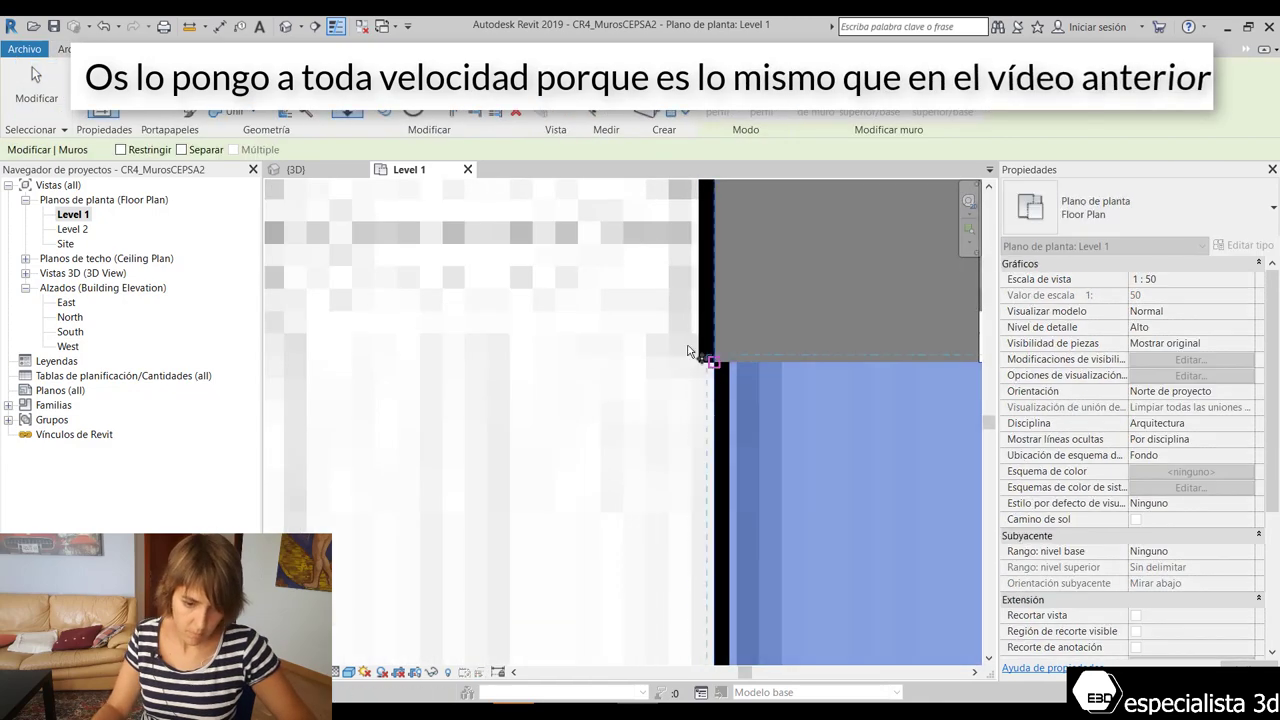
key("a")
key("l")
scroll(650, 450, "down", 3)
scroll(607, 490, "up", 4)
scroll(607, 490, "down", 3)
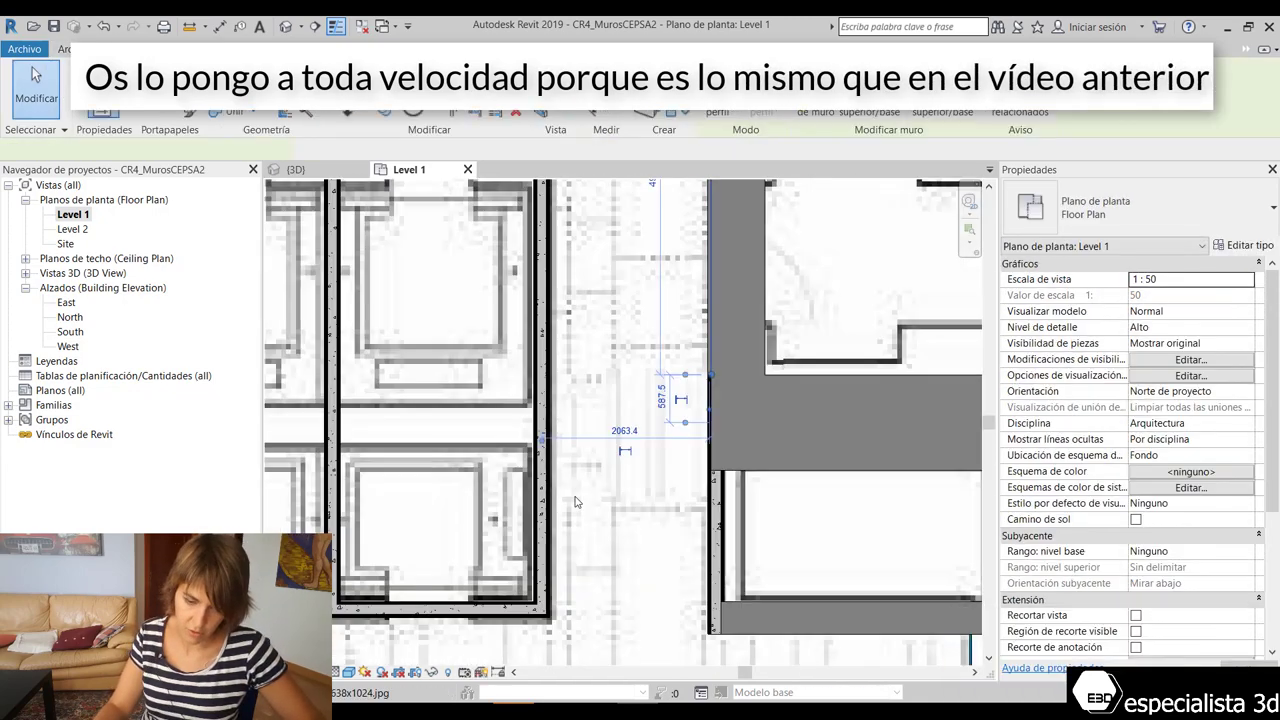
left_click(640, 420)
scroll(686, 440, "up", 4)
key("Escape")
Select another cladding wall and begin aligning it to the corner with AL.
left_click(687, 437)
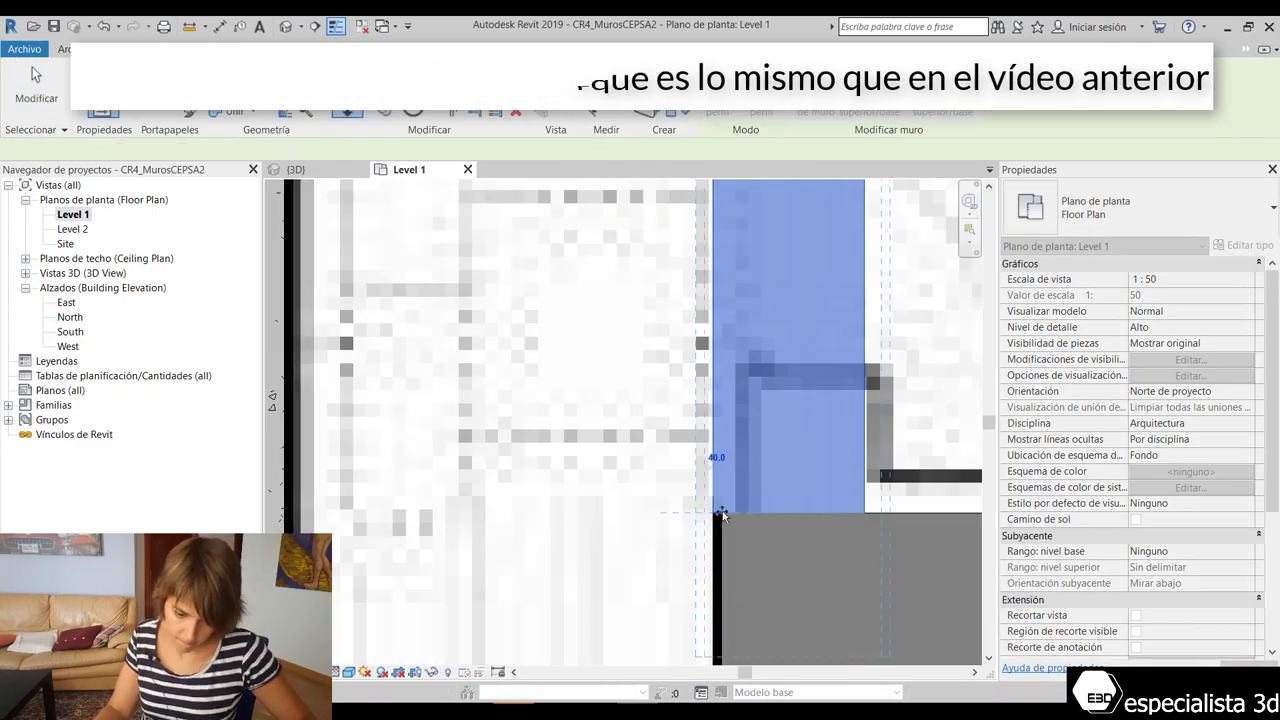
scroll(687, 437, "down", 2)
scroll(687, 437, "down", 1)
scroll(646, 455, "up", 4)
key("a")
key("l")
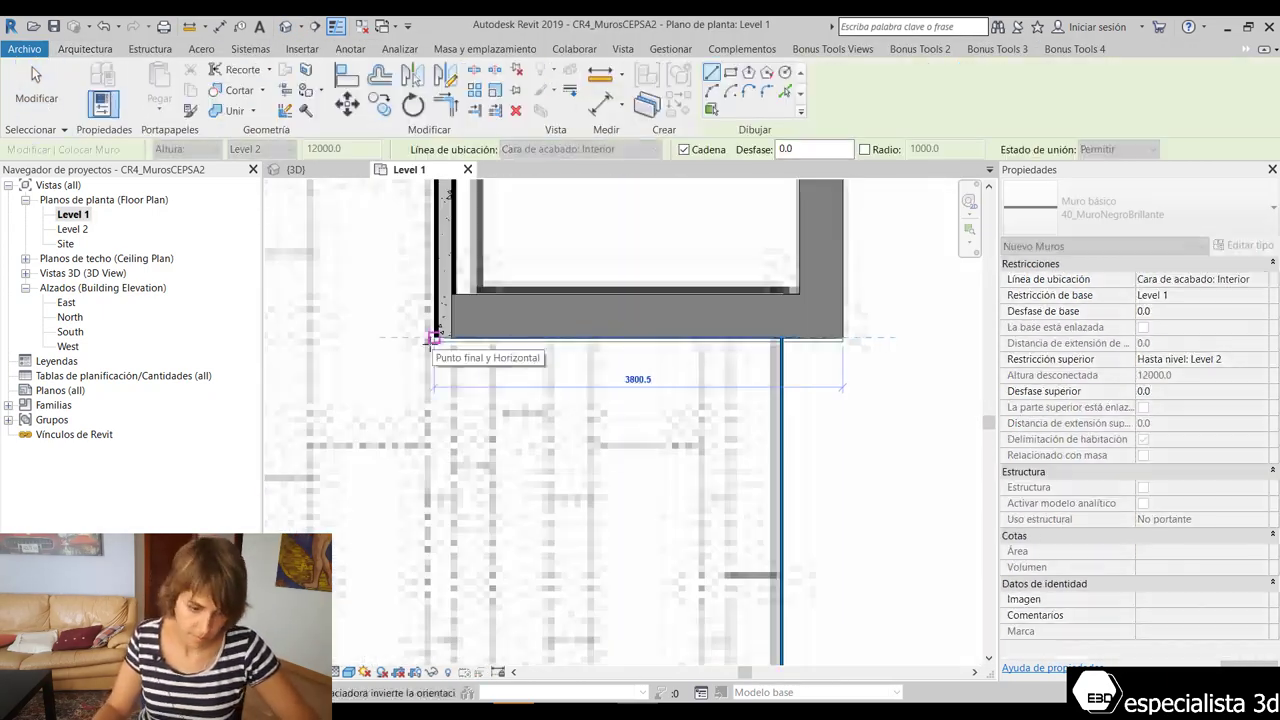
scroll(429, 337, "down", 3)
scroll(500, 300, "up", 3)
scroll(540, 276, "up", 2)
Leave wall placement, select the 300_MuroNegroBrillante wall and open its Editar tipo properties.
key("Escape")
key("Escape")
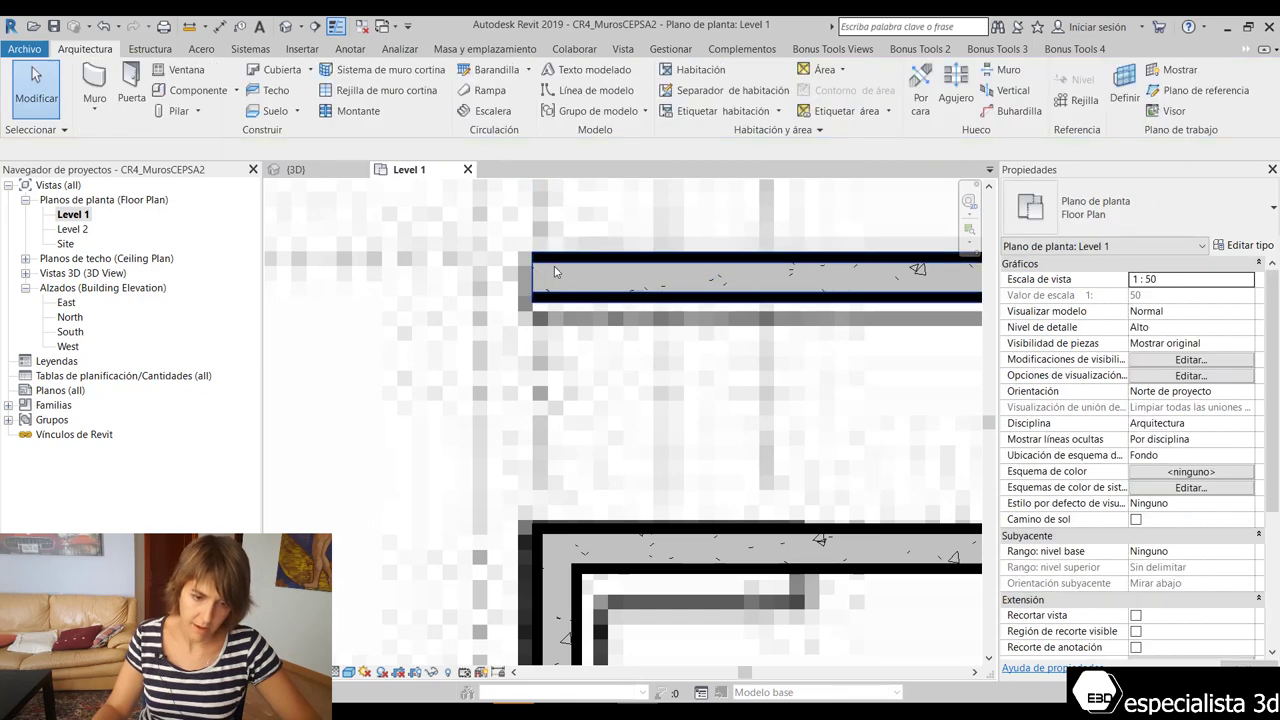
scroll(513, 293, "down", 2)
scroll(513, 293, "up", 2)
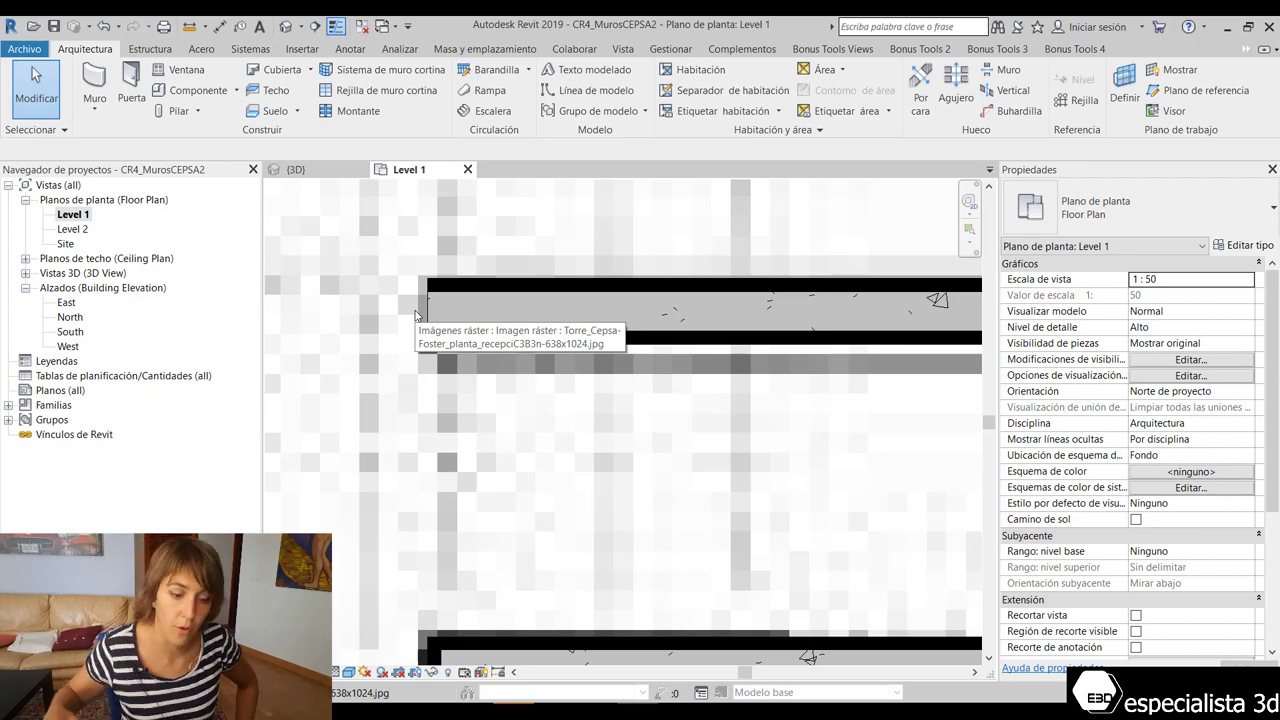
left_click(439, 294)
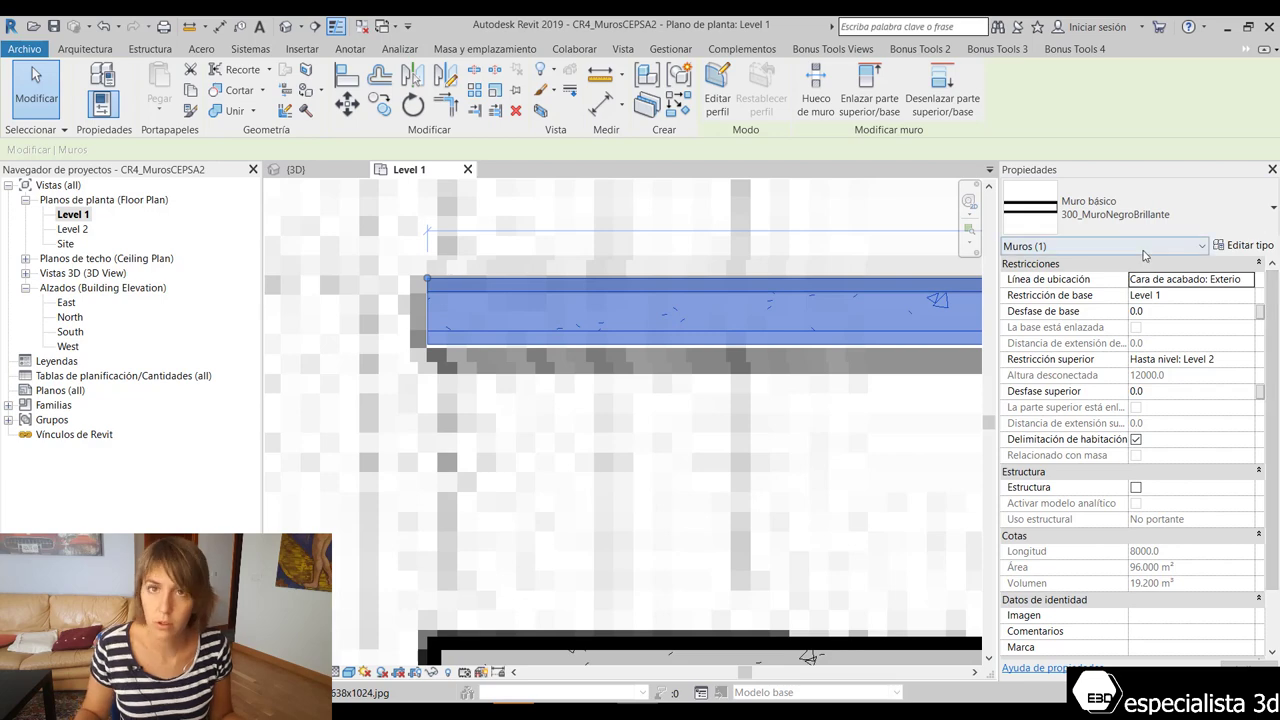
left_click(1254, 245)
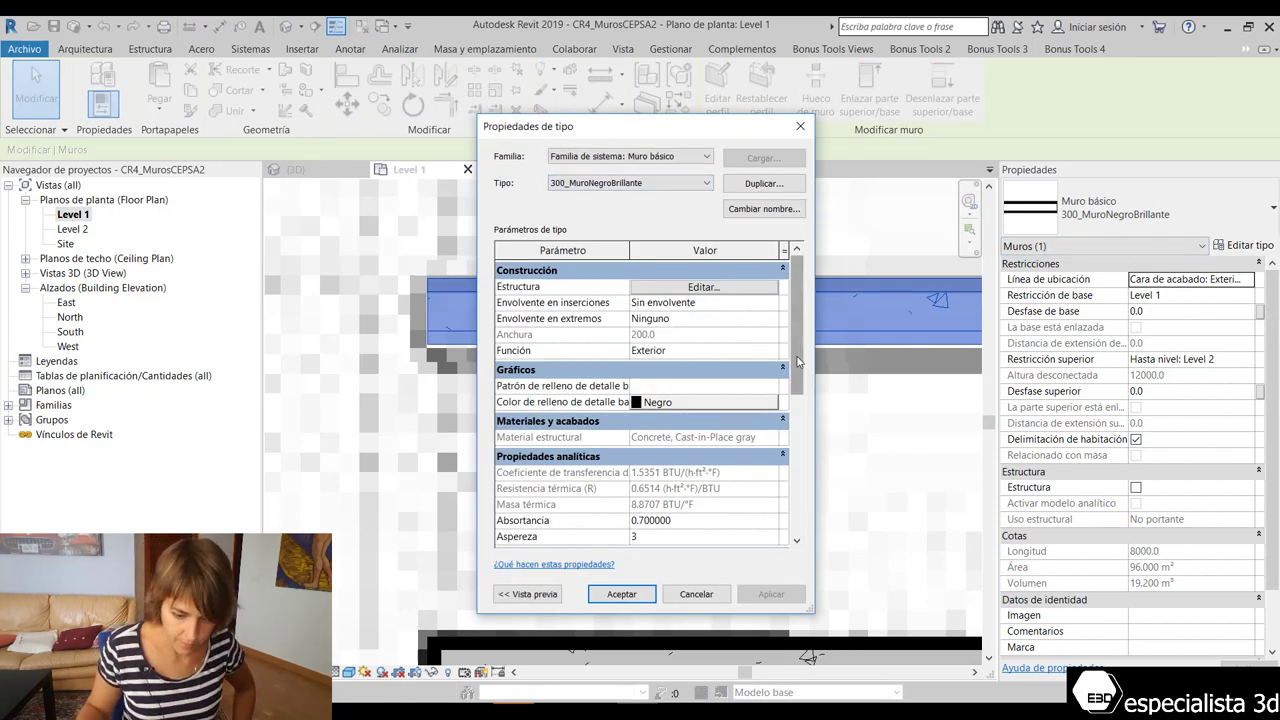
Set the wall structure's wrapping at ends and at inserts to Exterior, and accept.
left_click(745, 289)
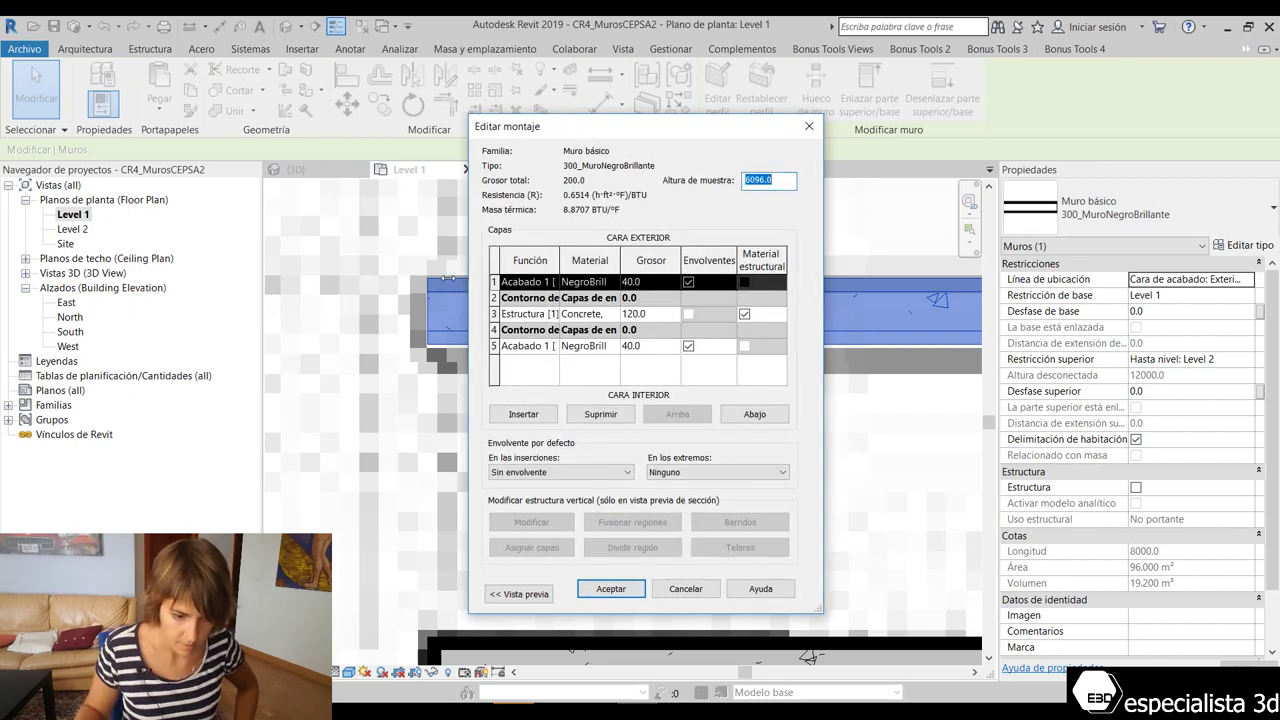
left_click_drag(449, 278, 297, 274)
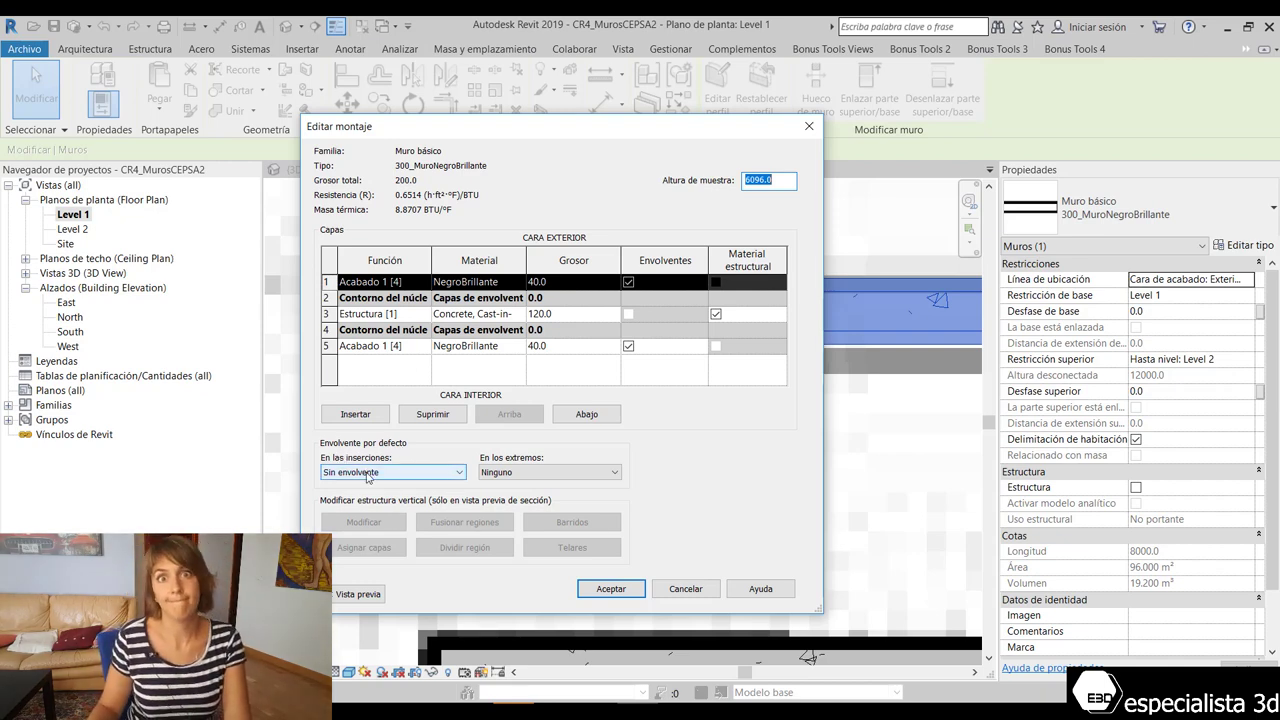
left_click(577, 478)
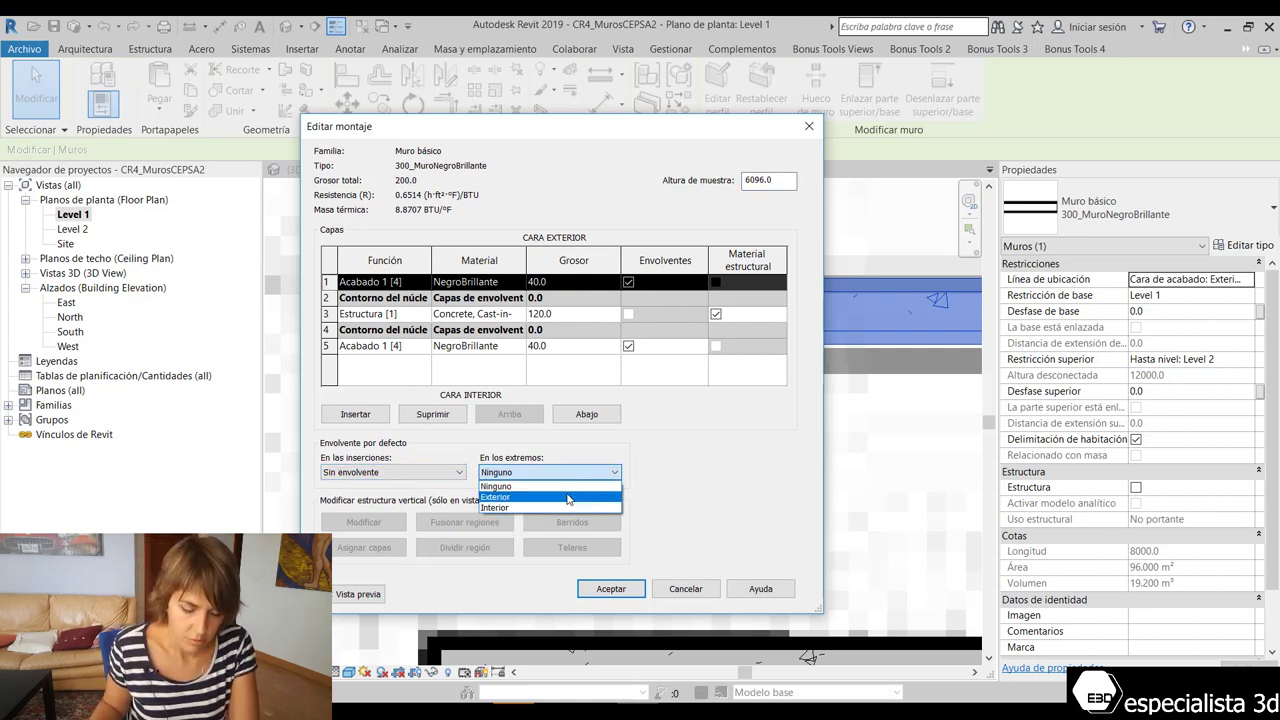
left_click(568, 497)
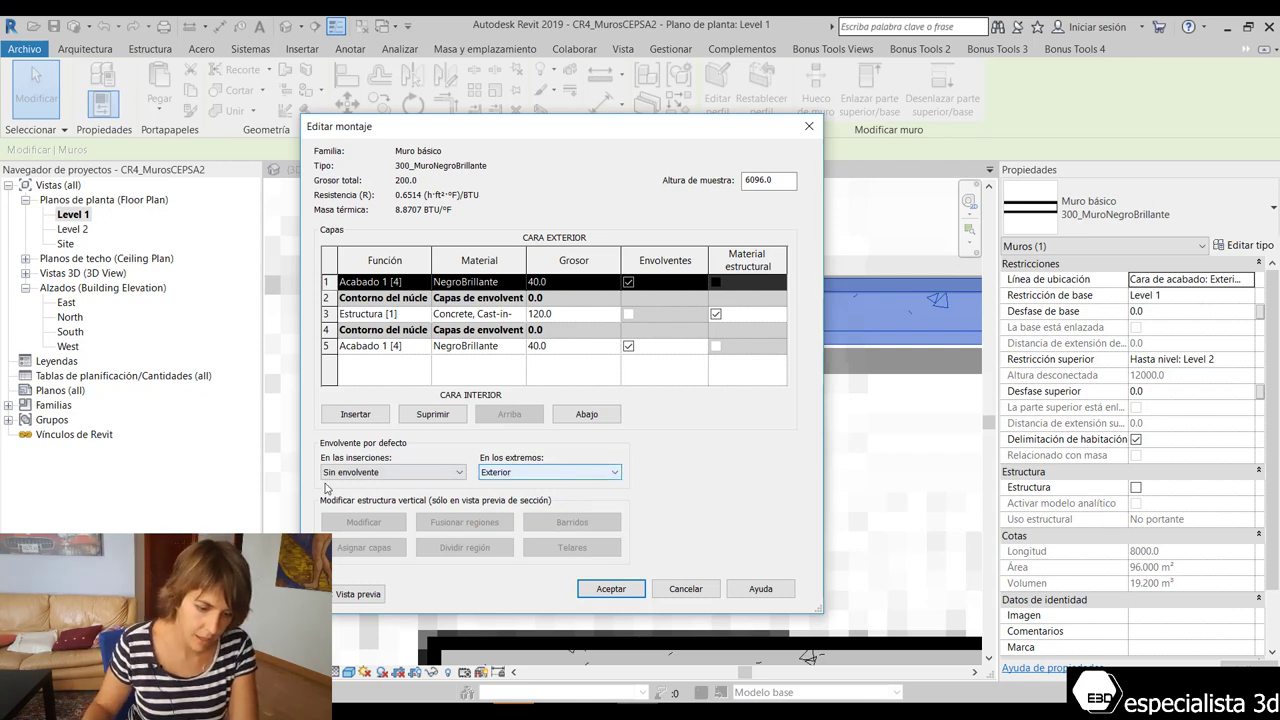
left_click(566, 484)
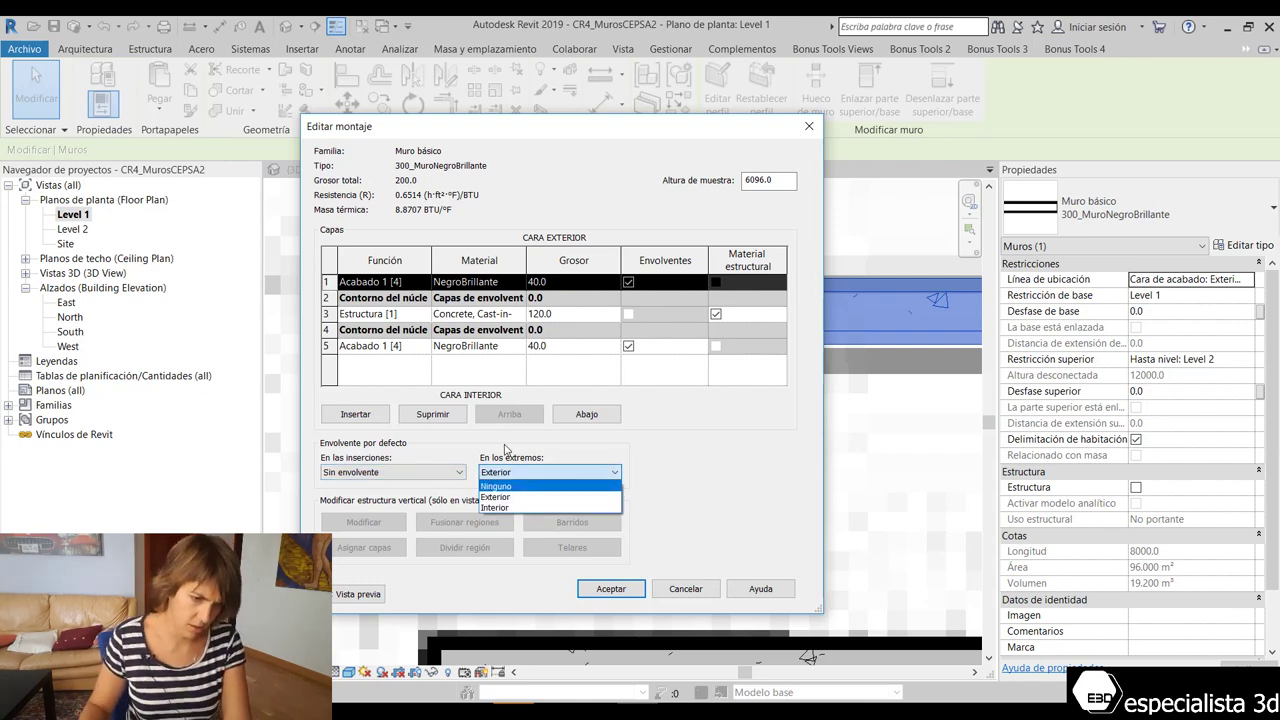
left_click(510, 476)
left_click(455, 472)
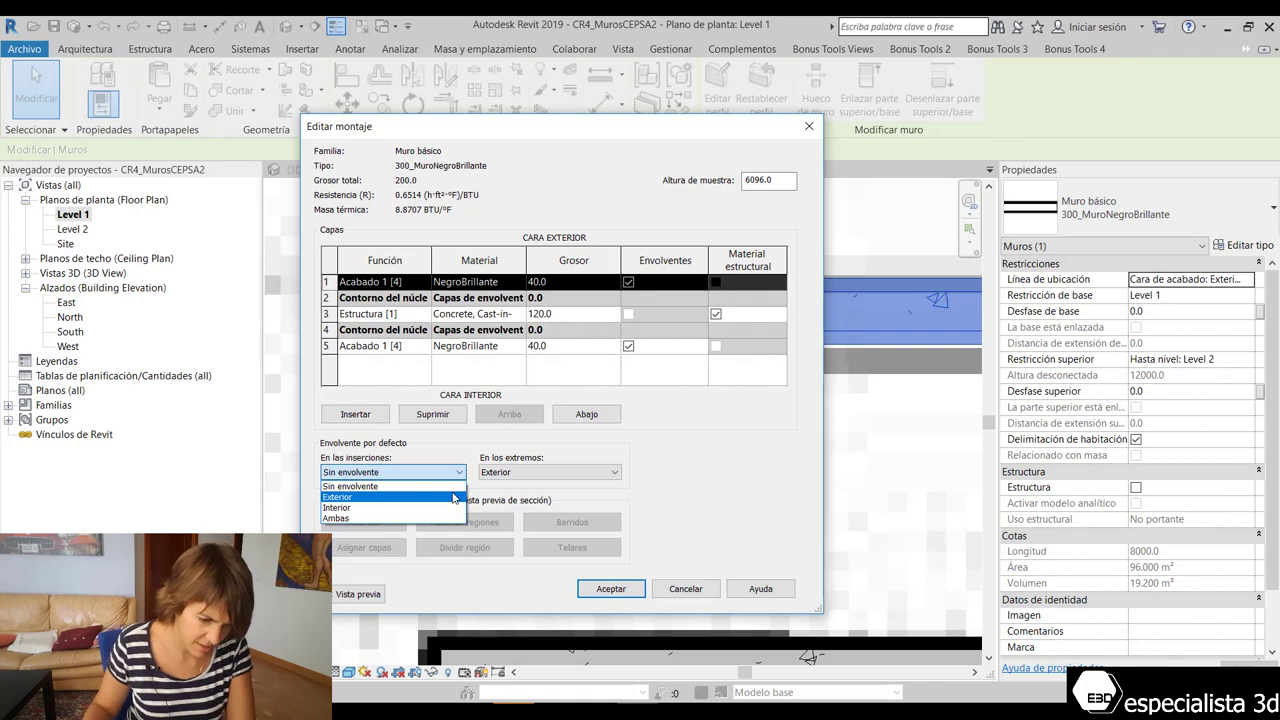
left_click(455, 497)
left_click(588, 589)
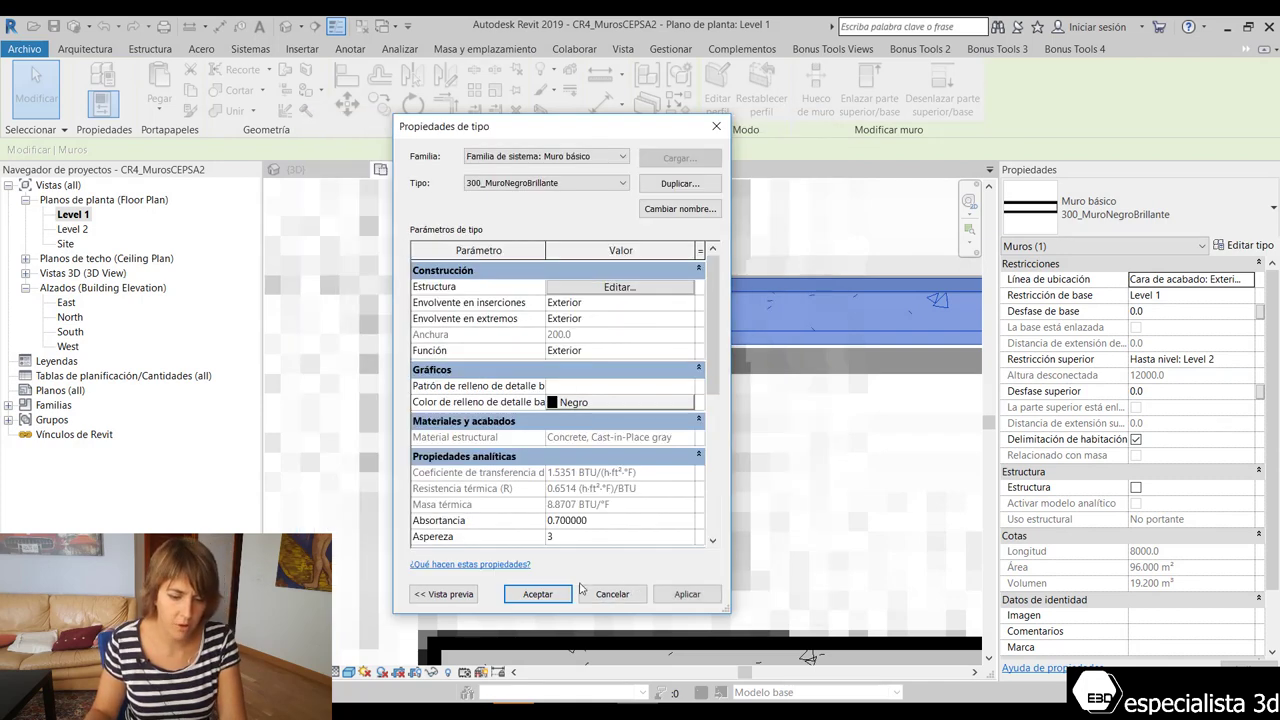
left_click(562, 592)
Deselect the wall and zoom around the Level 1 plan to inspect the wrapped wall ends.
left_click(443, 371)
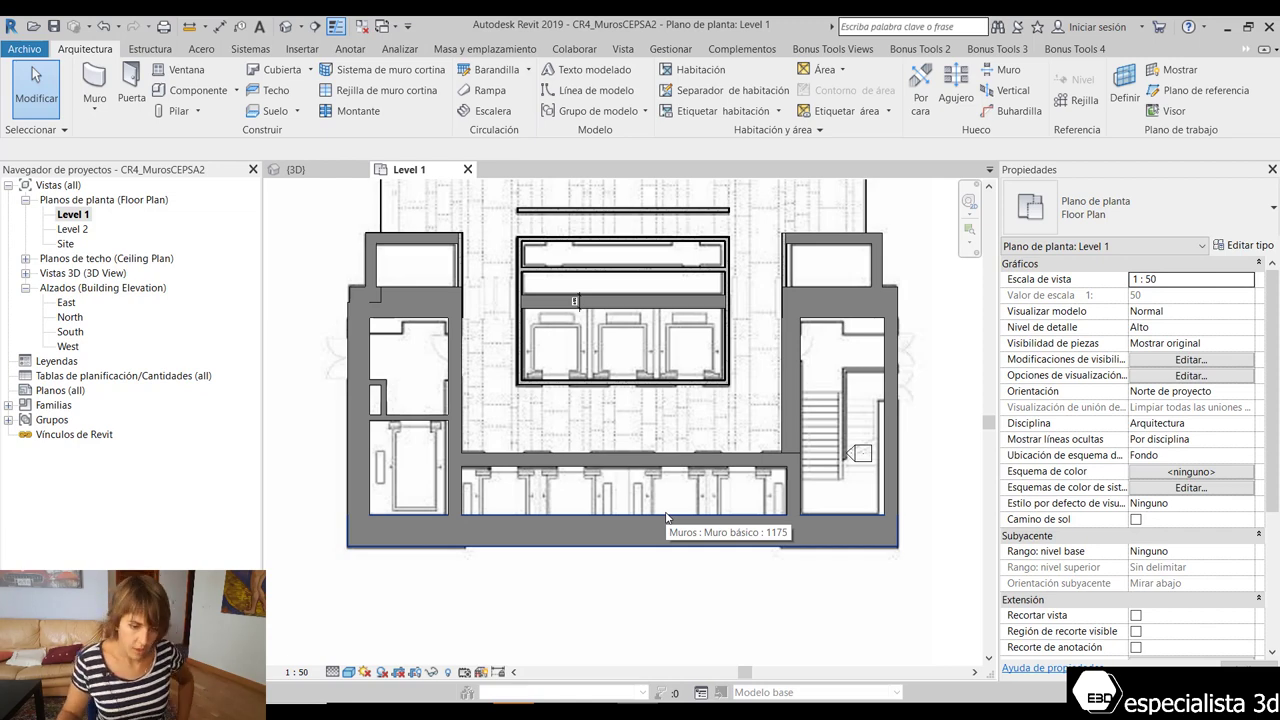
scroll(572, 404, "up", 1)
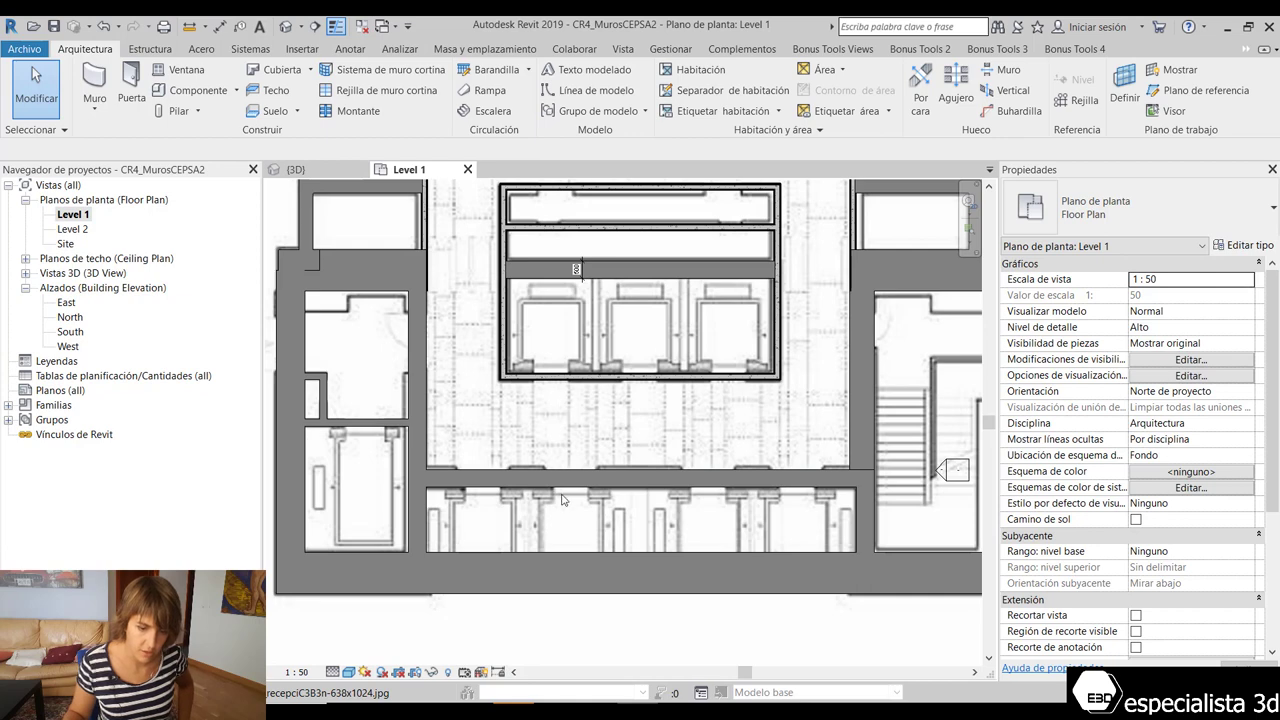
scroll(562, 500, "down", 3)
scroll(600, 520, "down", 2)
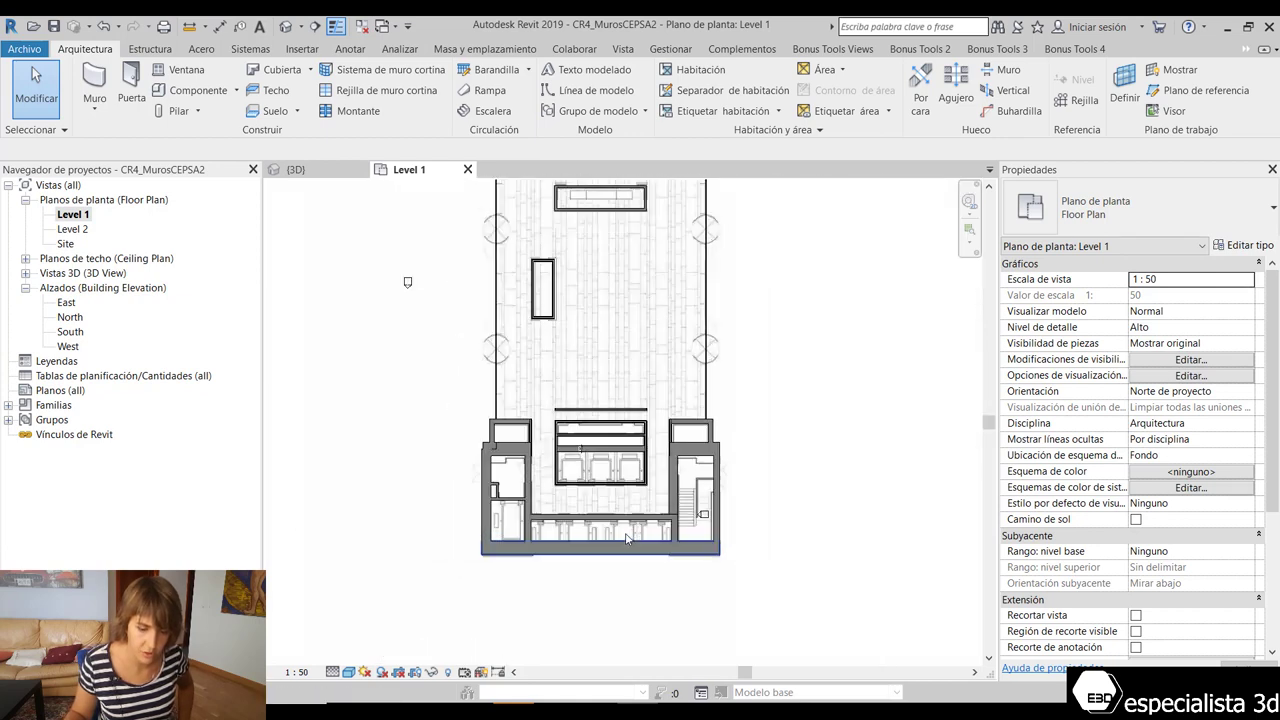
scroll(627, 538, "up", 2)
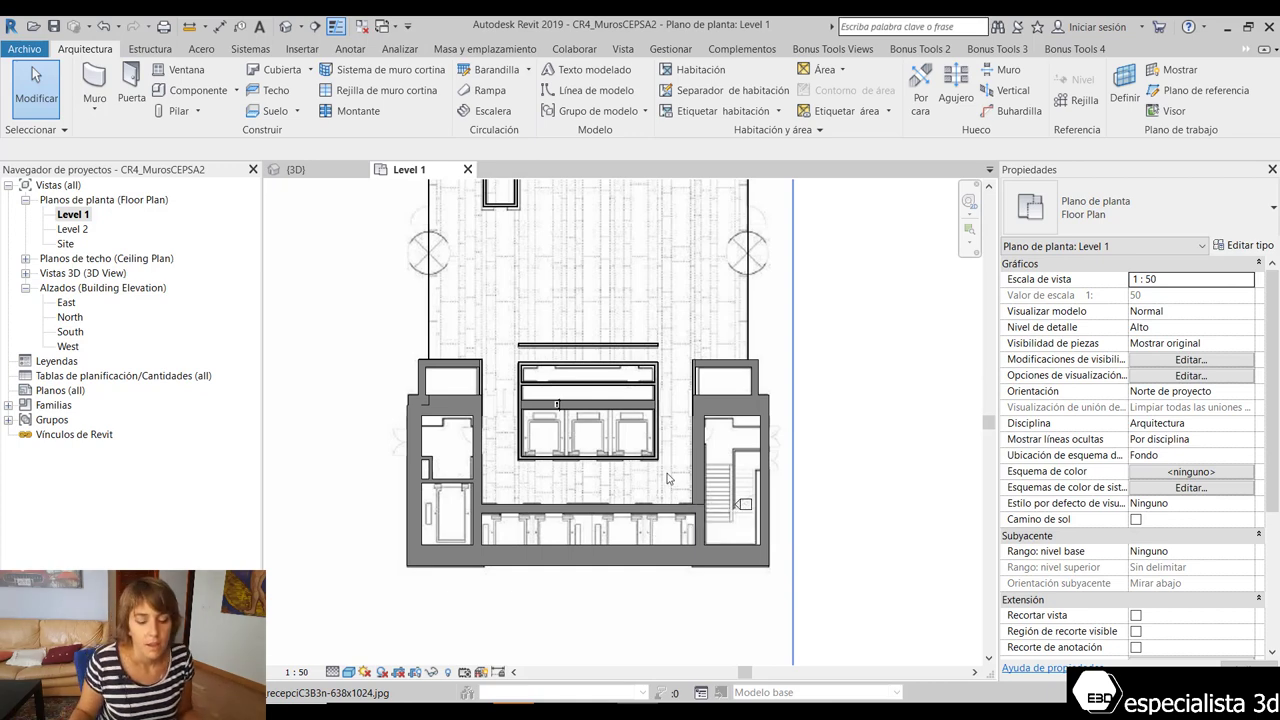
scroll(668, 479, "up", 1)
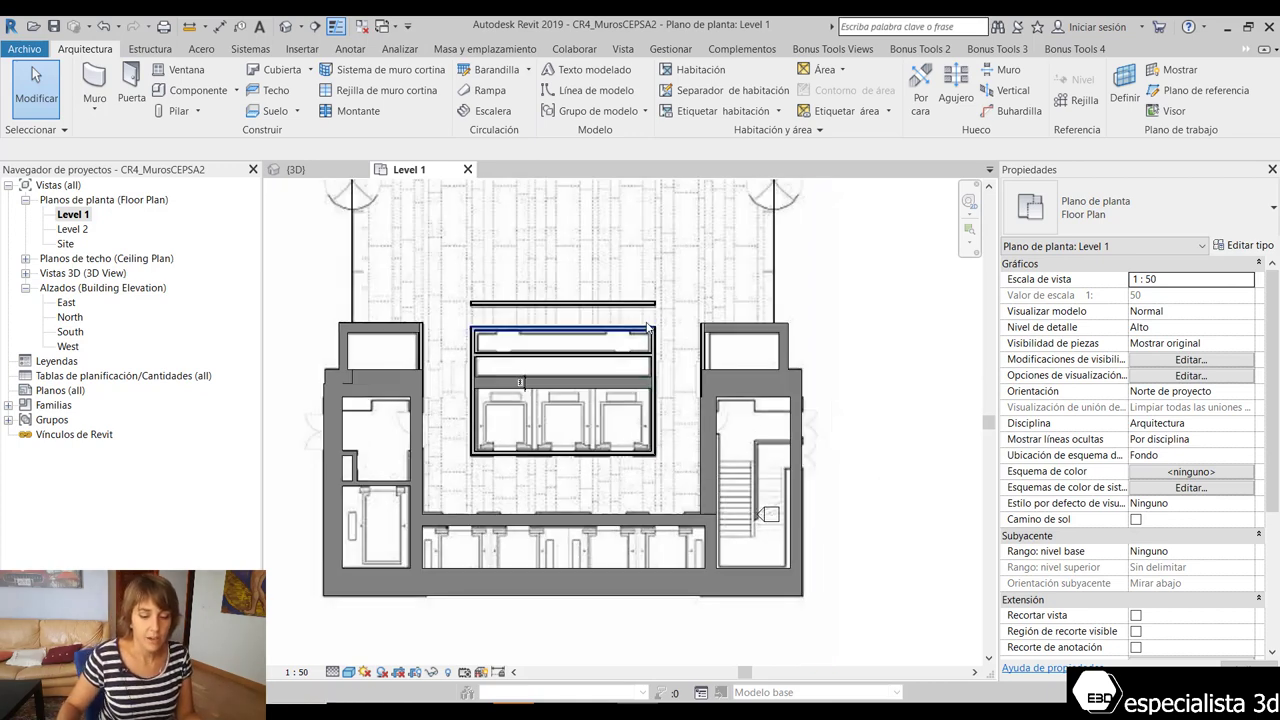
scroll(655, 345, "up", 3)
scroll(700, 470, "down", 1)
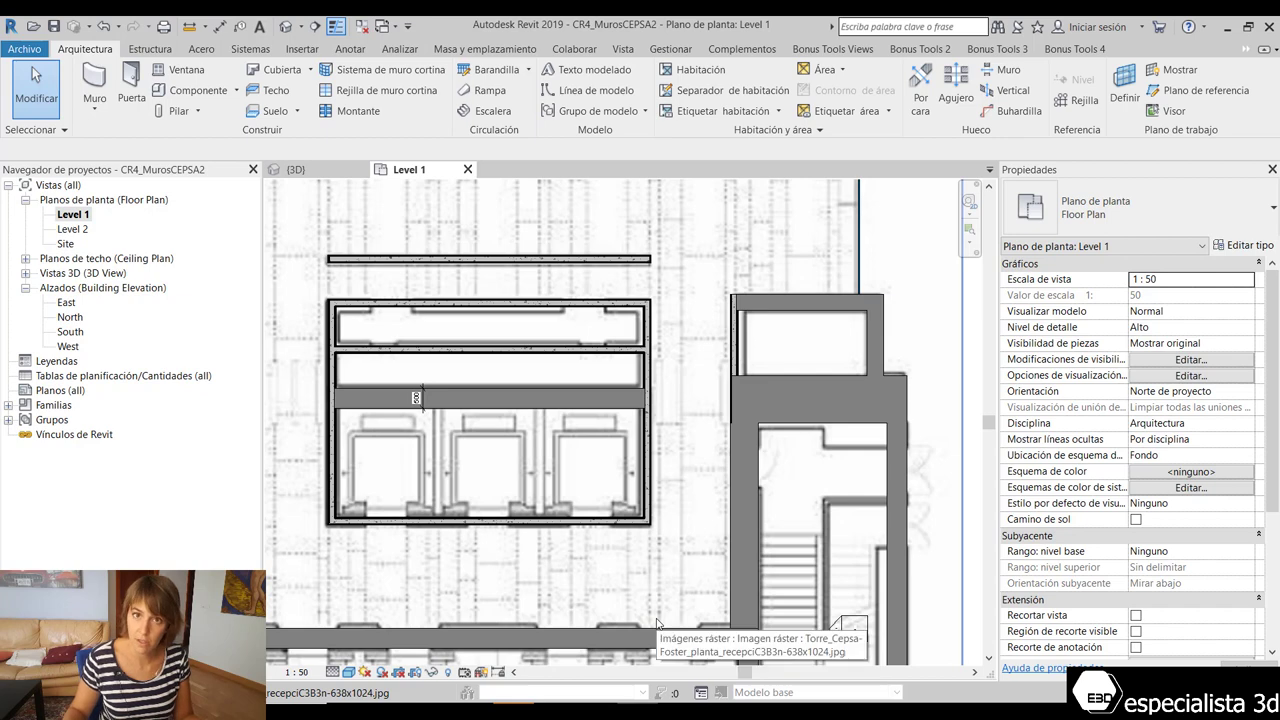
scroll(724, 546, "down", 1)
scroll(403, 577, "up", 1)
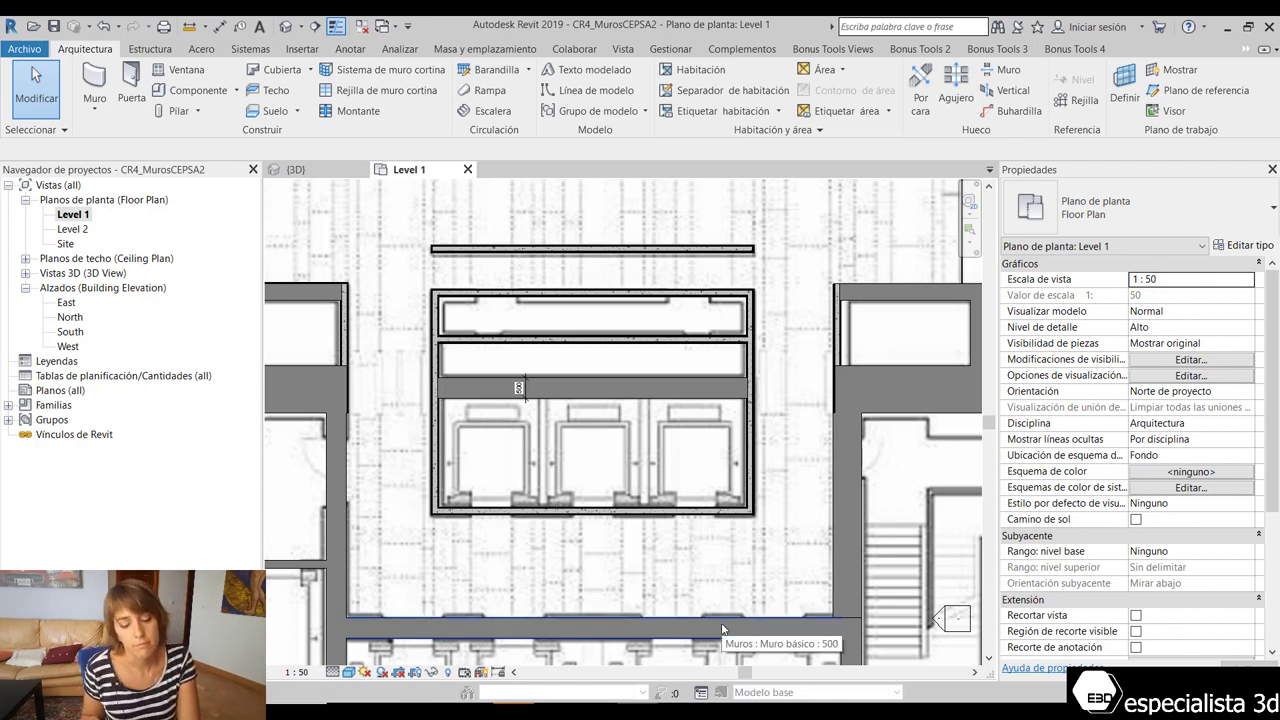
scroll(351, 380, "up", 3)
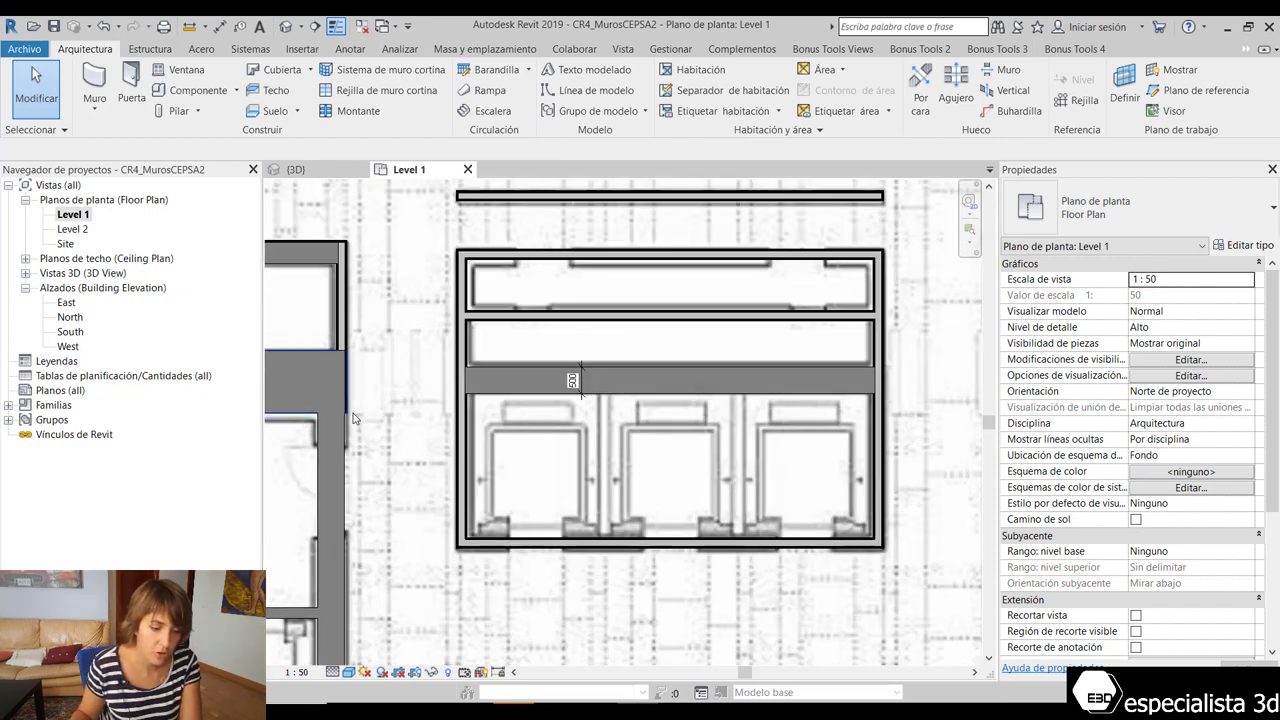